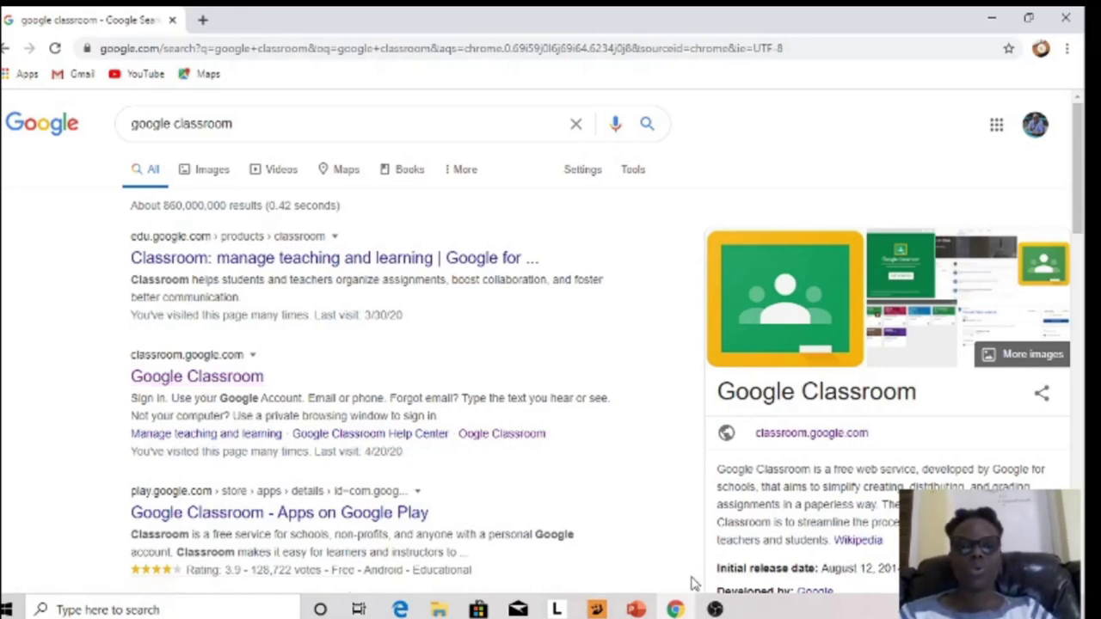
# - Switch to PowerPoint, view the Signup page slide, and return to the Google Classroom search results in Chrome
pyautogui.click(641, 609)
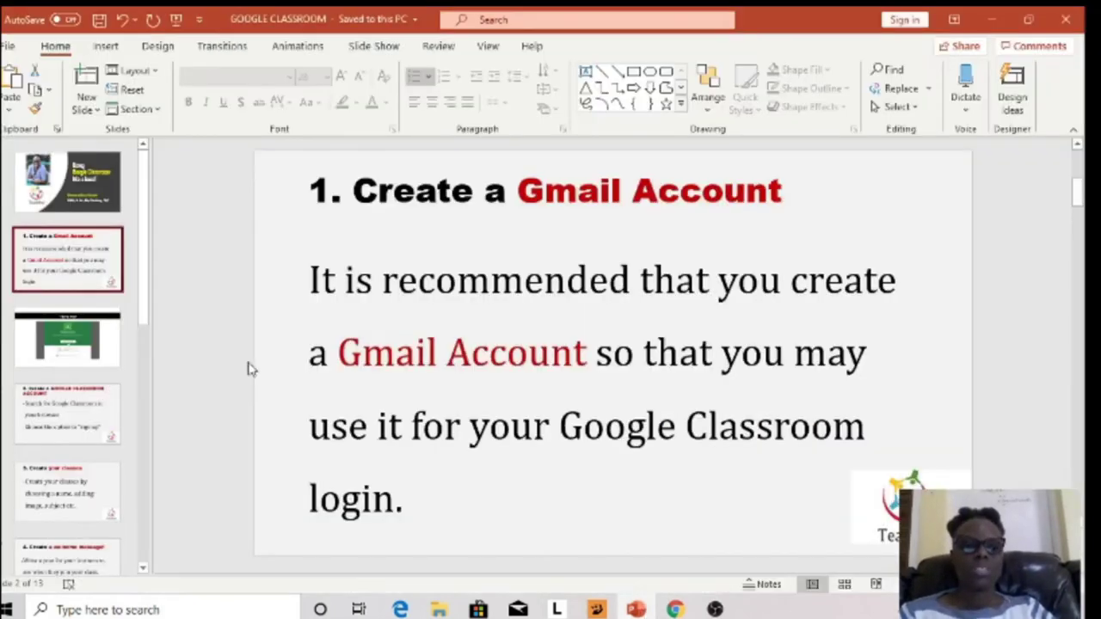
pyautogui.click(71, 325)
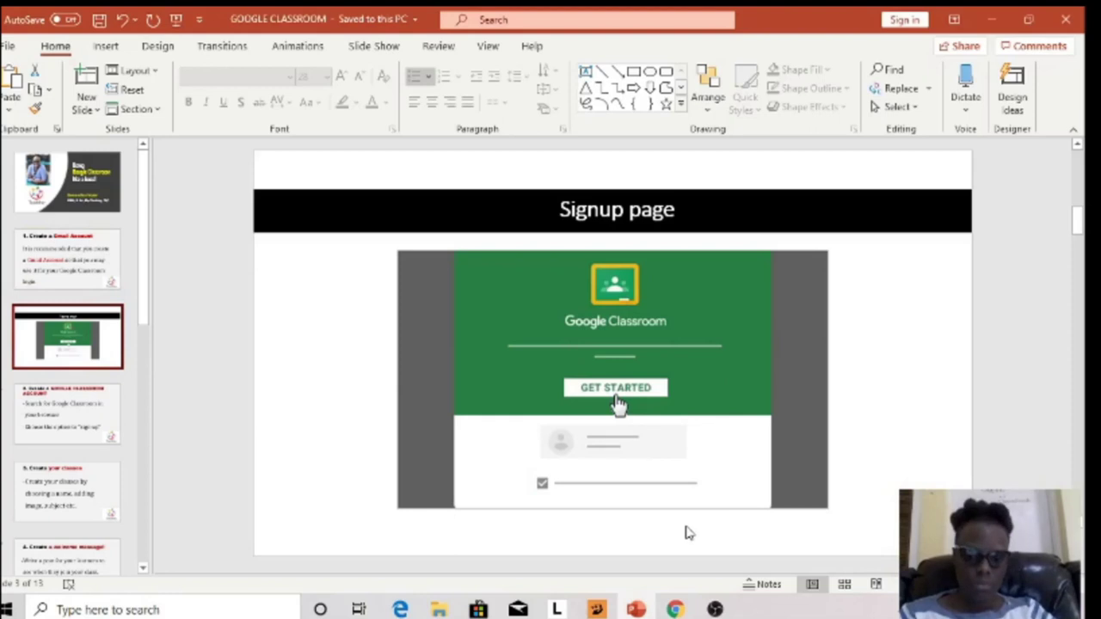
pyautogui.click(674, 610)
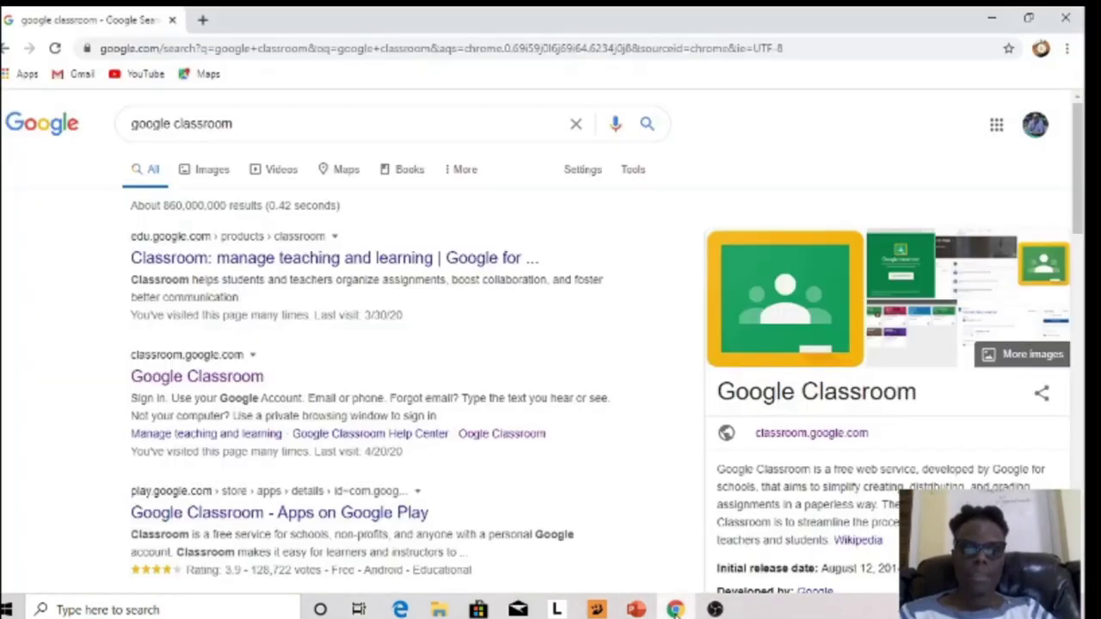
# - Open the Google Classroom site from the search results and look over its main navigation list
pyautogui.click(171, 381)
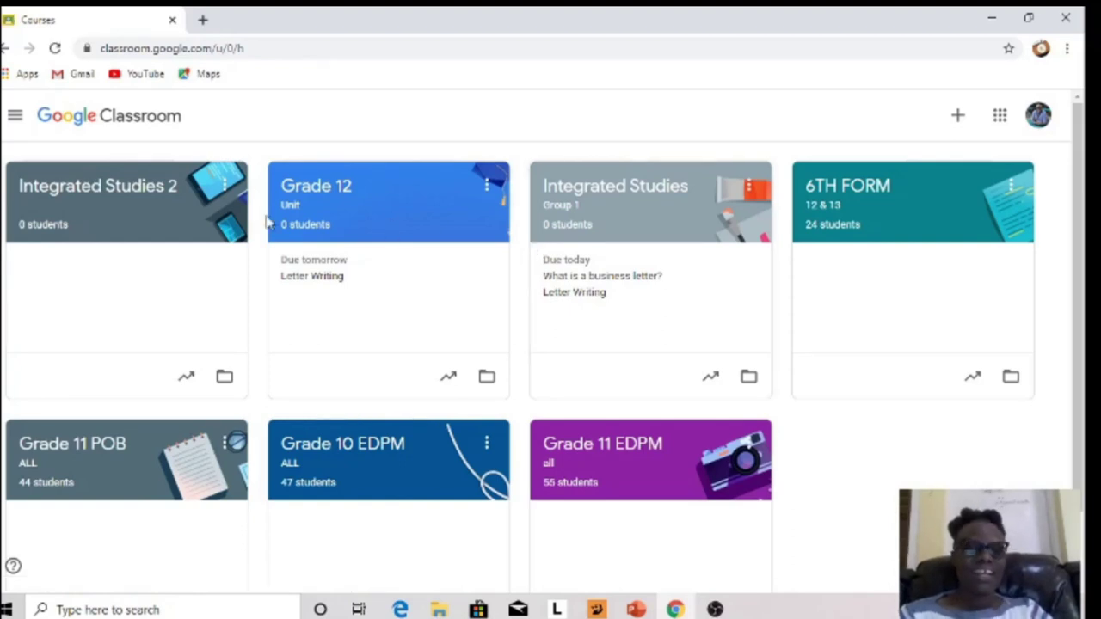
pyautogui.click(15, 116)
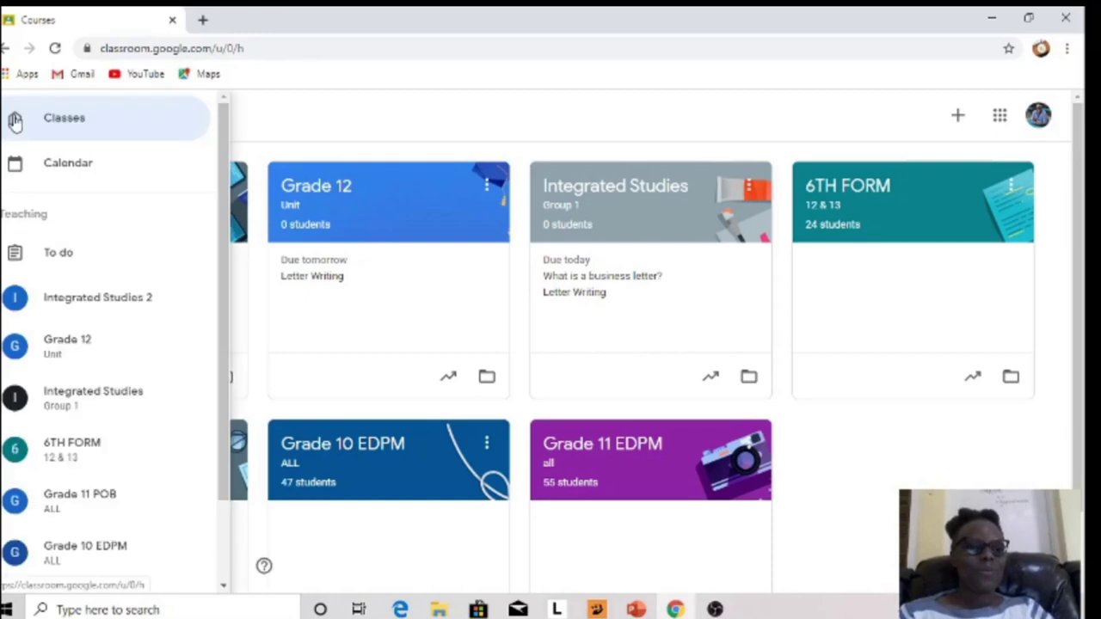
pyautogui.click(58, 130)
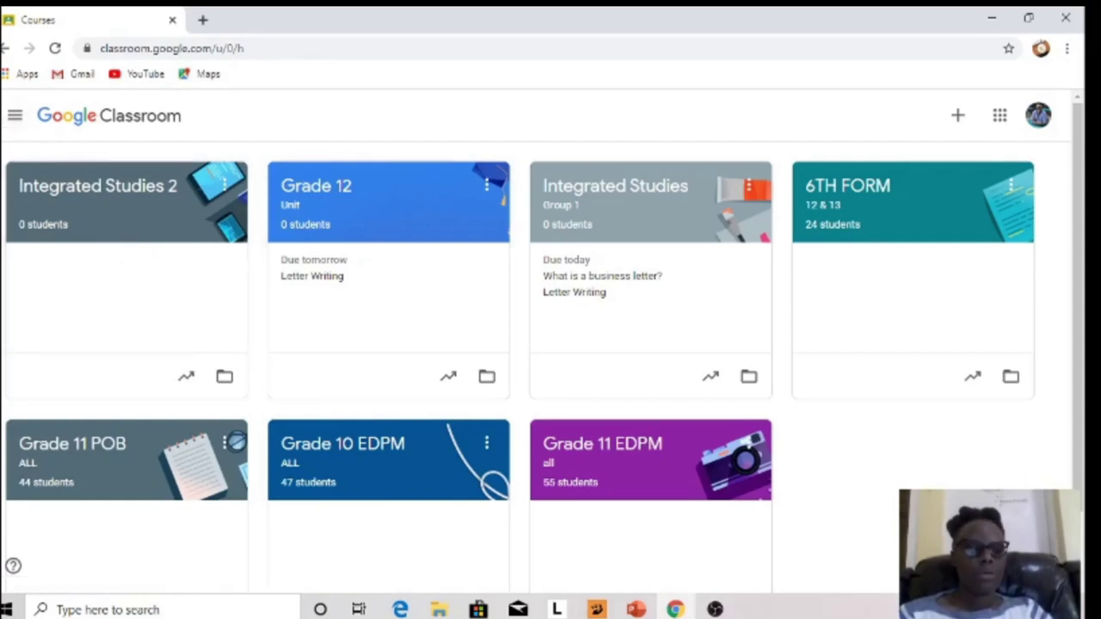
pyautogui.click(14, 119)
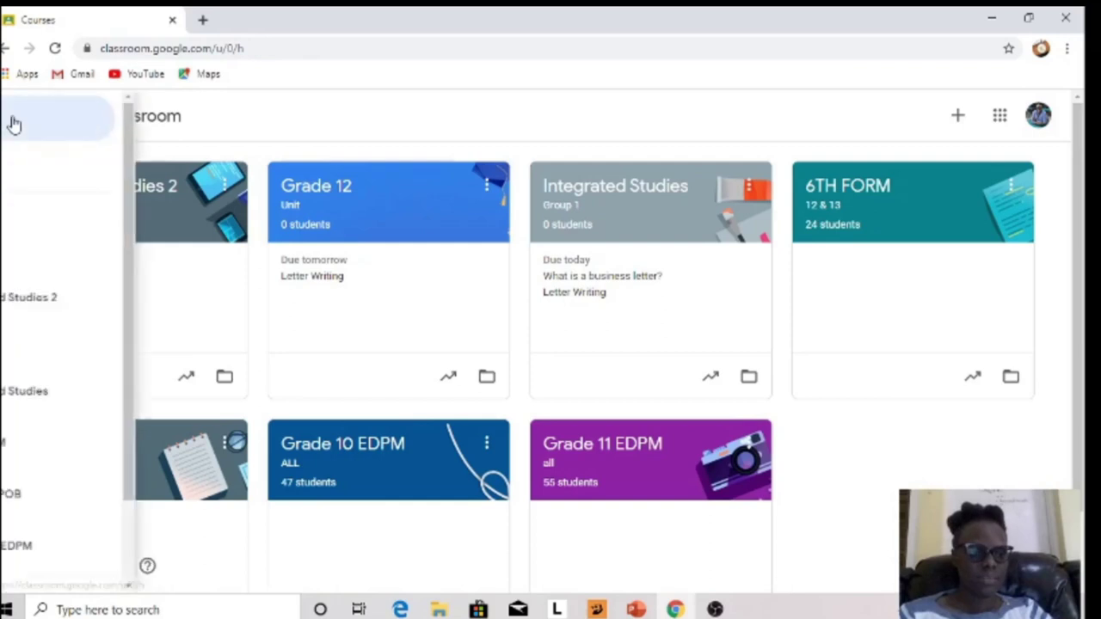
pyautogui.click(354, 120)
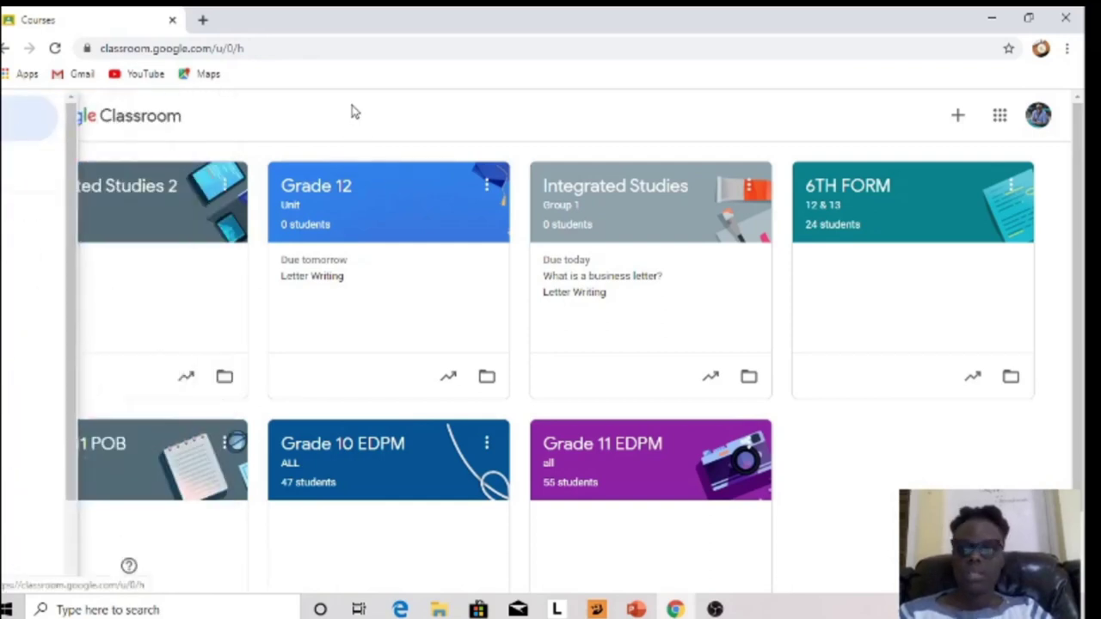
# - Start creating a new class and accept the notice about not using Classroom at a school or university with students
pyautogui.click(959, 120)
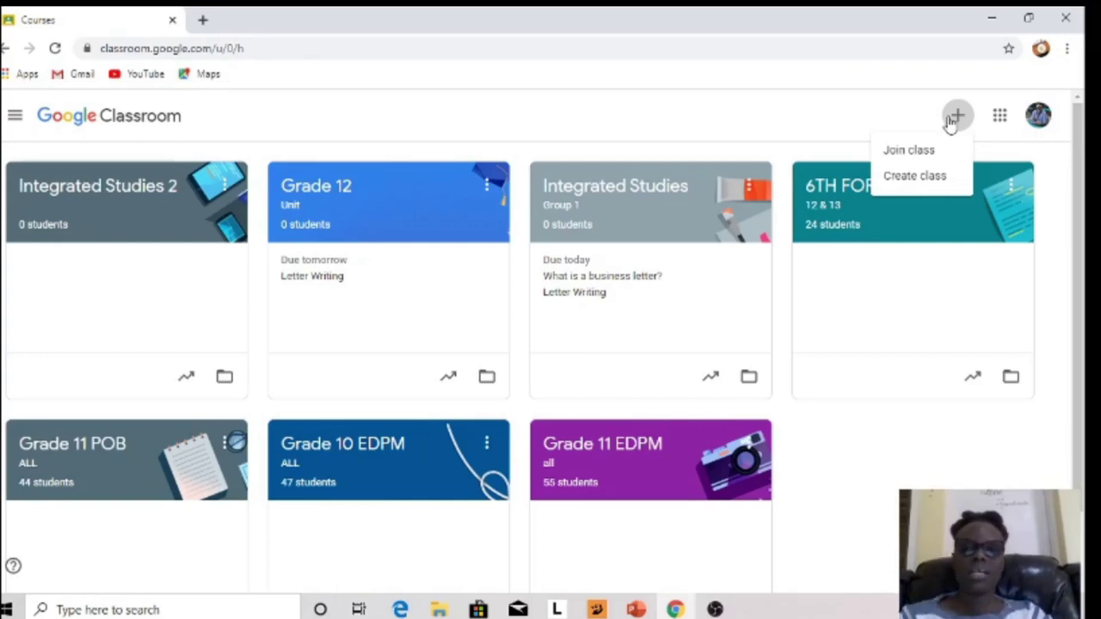
pyautogui.click(926, 177)
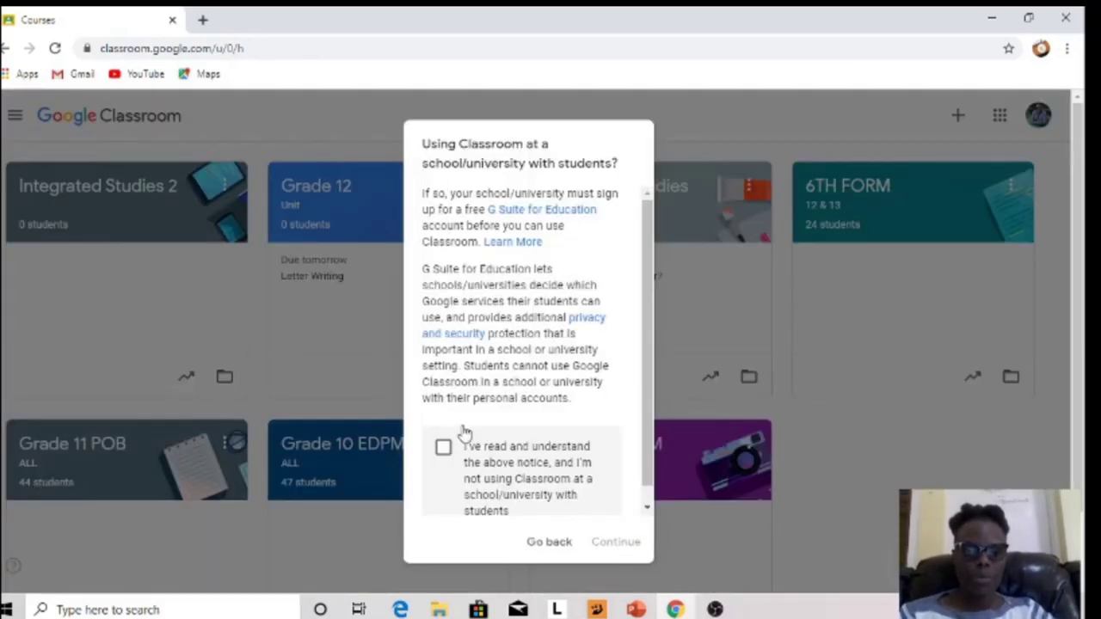
pyautogui.click(443, 449)
pyautogui.click(608, 545)
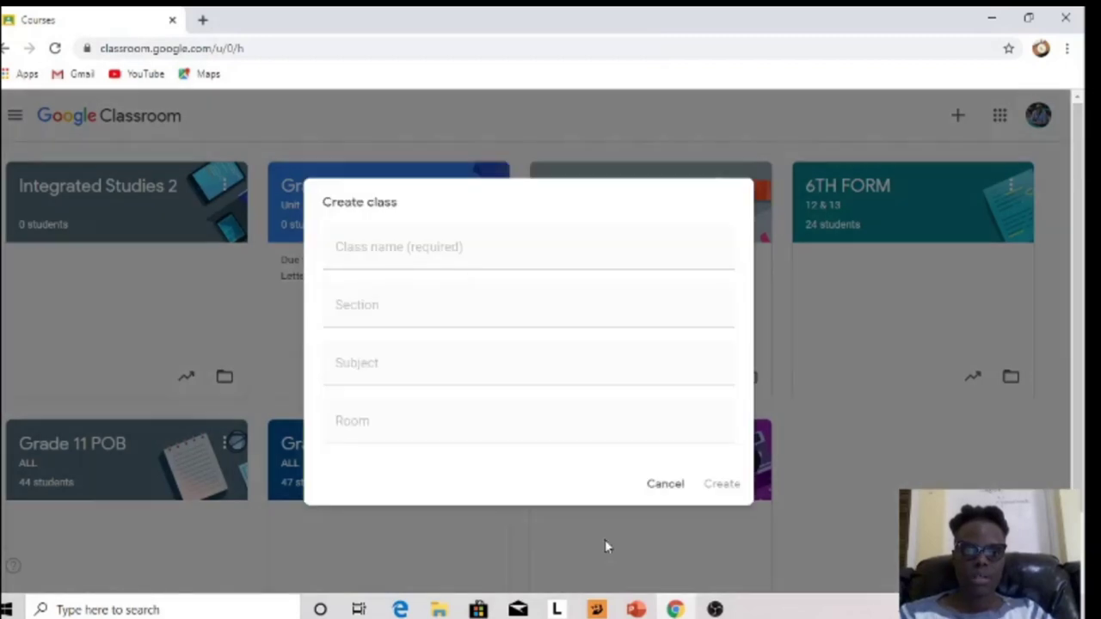
# - Name the new class "Online special"
pyautogui.press('capslock')
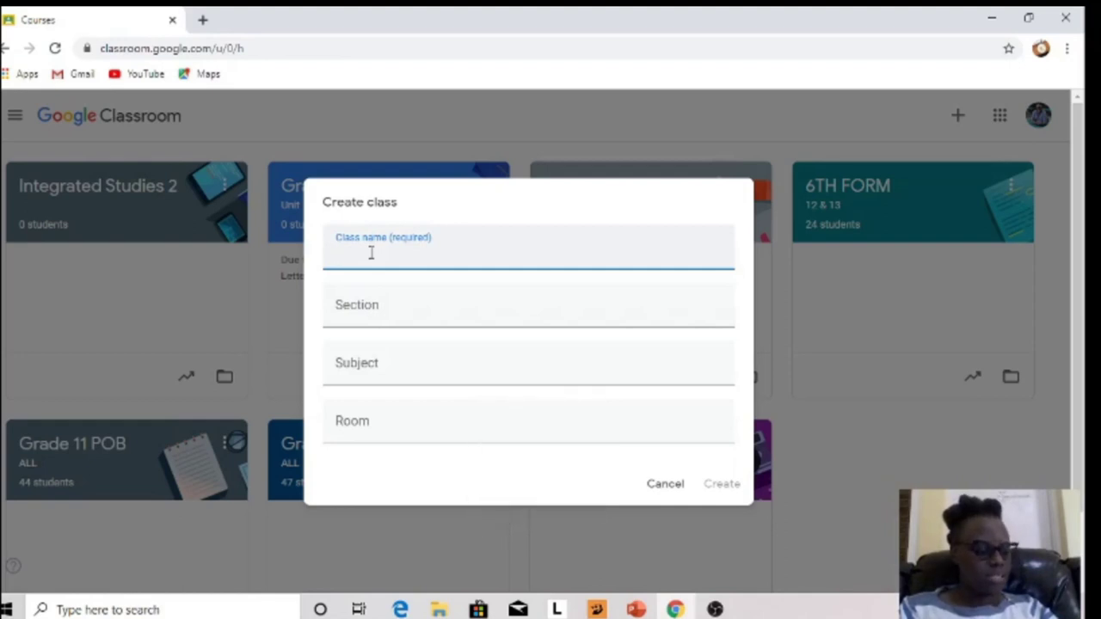
pyautogui.press('capslock')
pyautogui.write('Online')
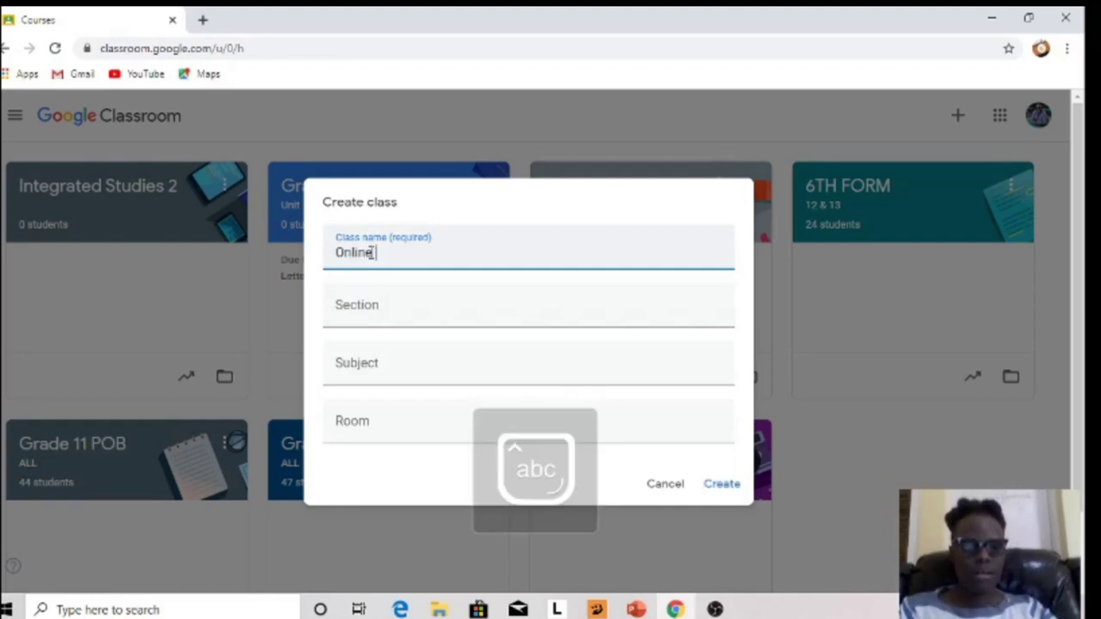
pyautogui.write(' special')
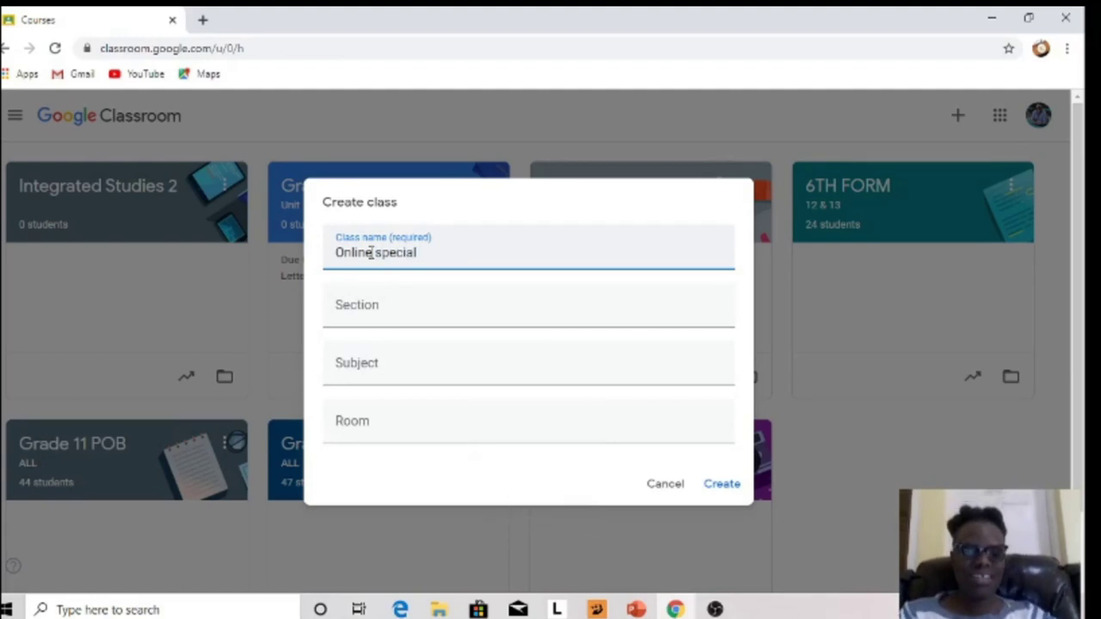
pyautogui.click(369, 311)
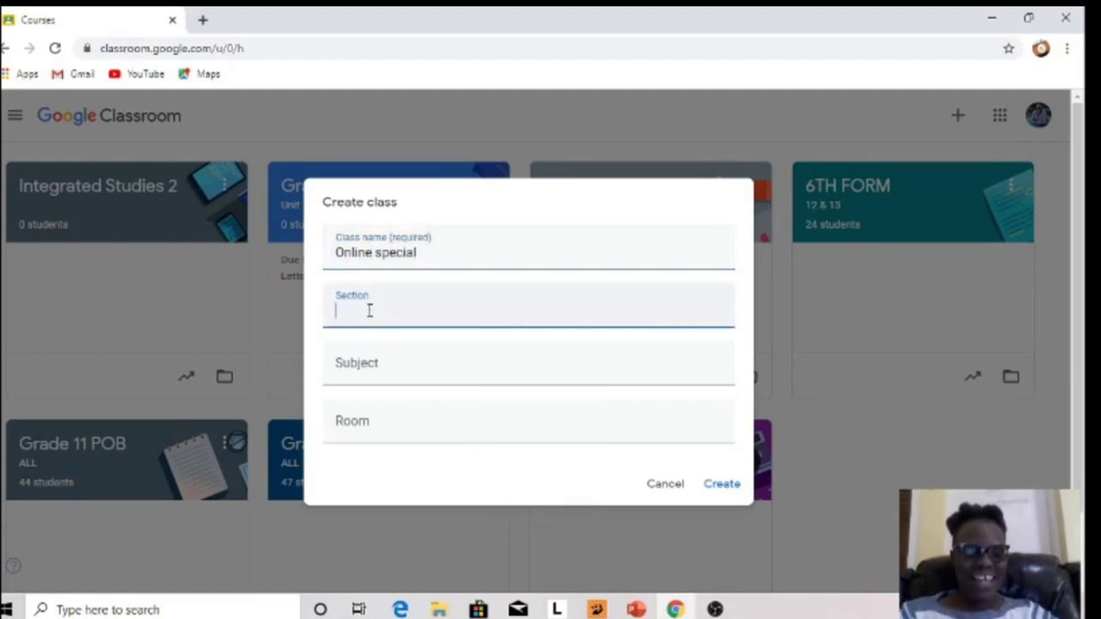
pyautogui.press('capslock')
pyautogui.write('I')
pyautogui.press('capslock')
pyautogui.write('ntegra')
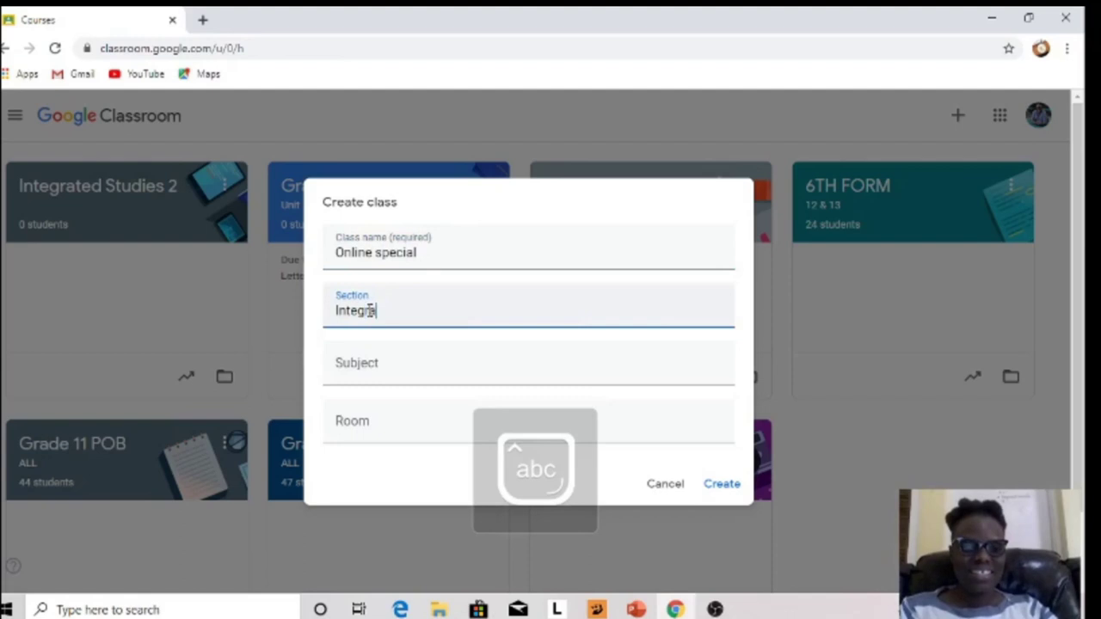
pyautogui.write('ted')
pyautogui.press('capslock')
pyautogui.write('S')
pyautogui.press('capslock')
pyautogui.write('tudies')
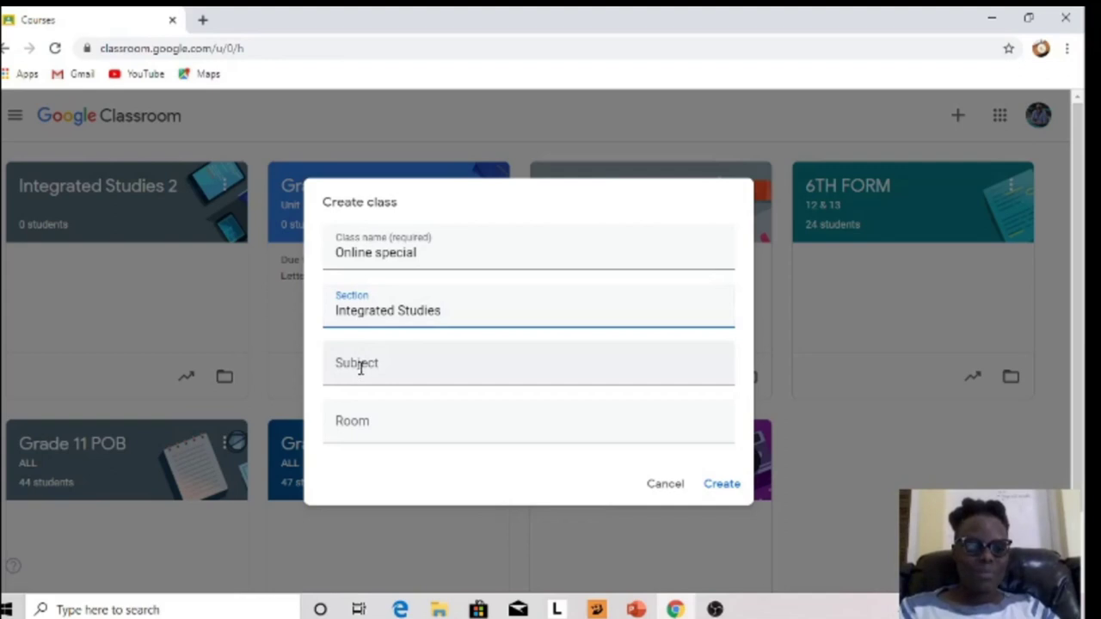
pyautogui.moveTo(447, 309); pyautogui.dragTo(285, 319)
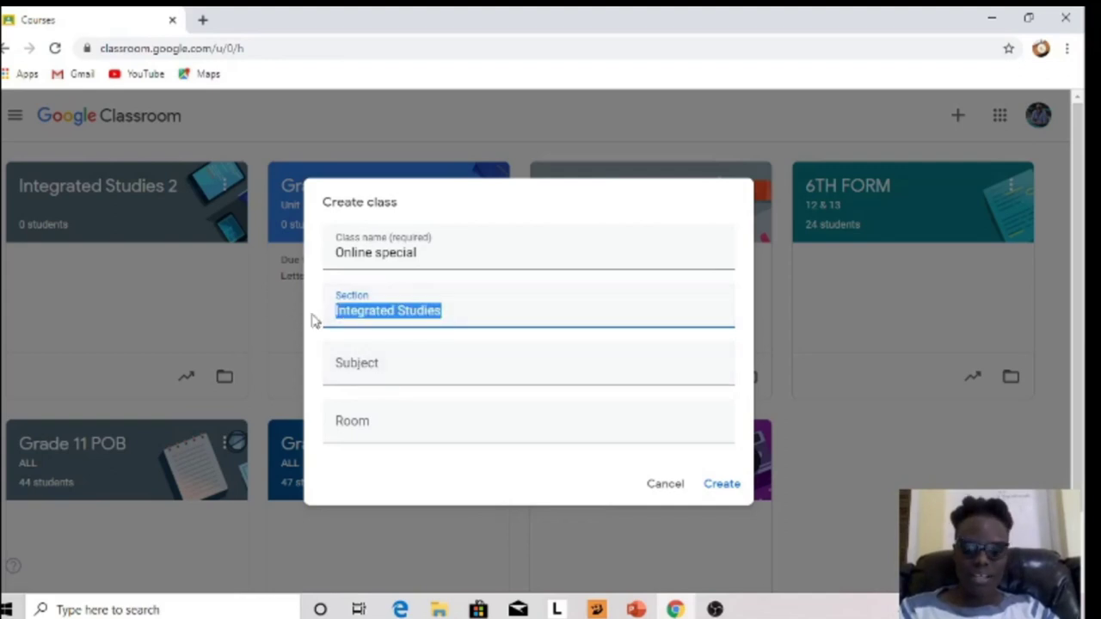
pyautogui.press('BackSpace')
# - Enter "Integrated Studies" as the subject of the new class
pyautogui.click(347, 358)
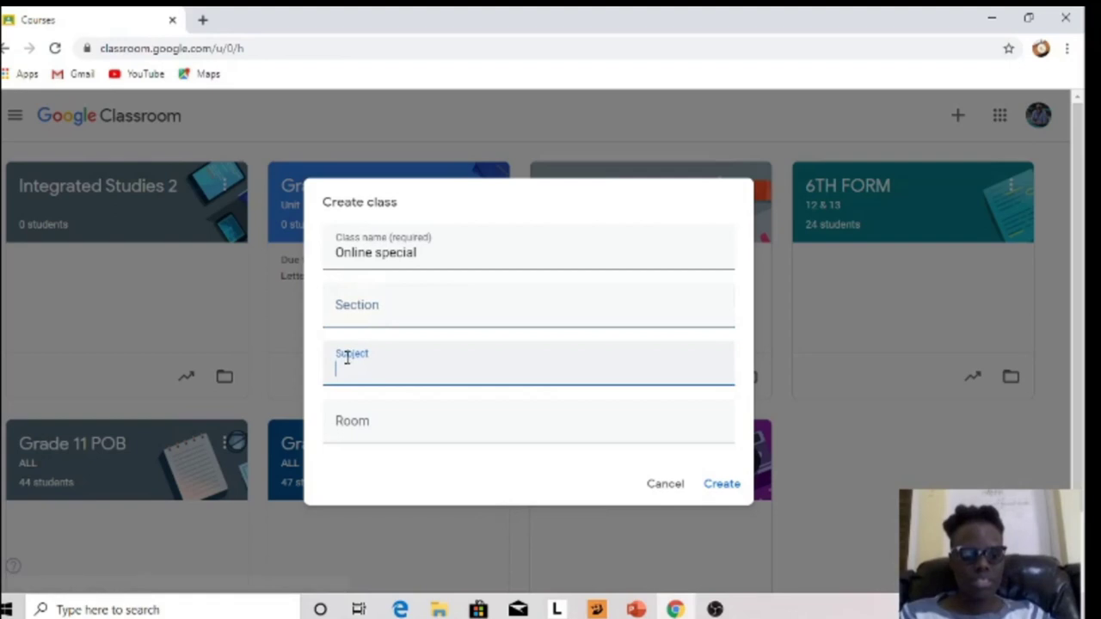
pyautogui.press('capslock')
pyautogui.write('I')
pyautogui.press('capslock')
pyautogui.write('nteg')
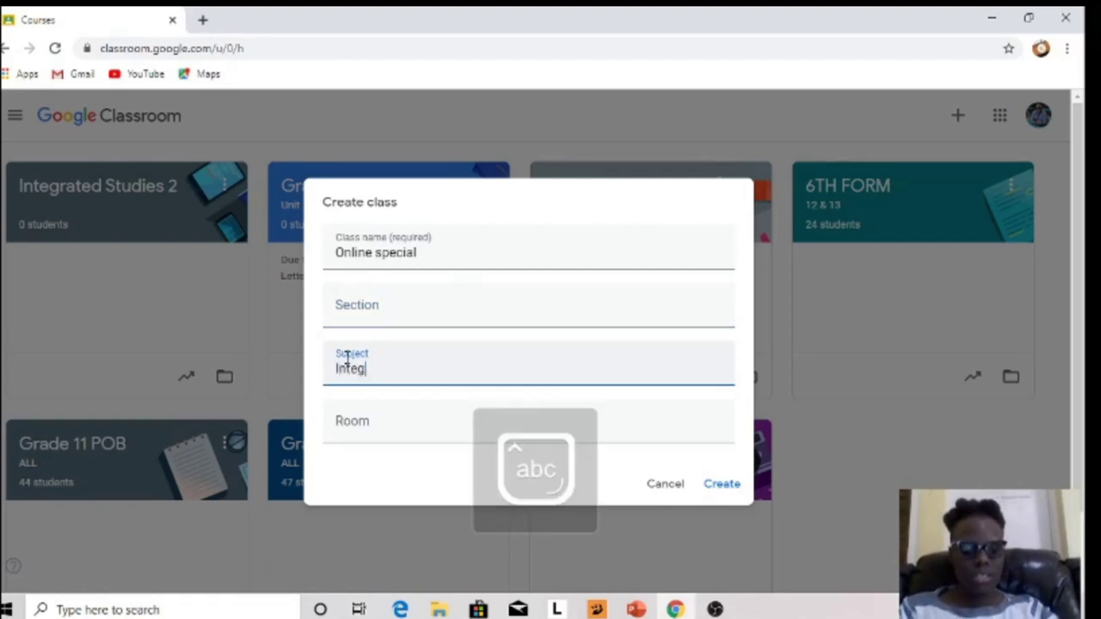
pyautogui.write('rated')
pyautogui.press('capslock')
pyautogui.write('S')
pyautogui.press('capslock')
pyautogui.write('t')
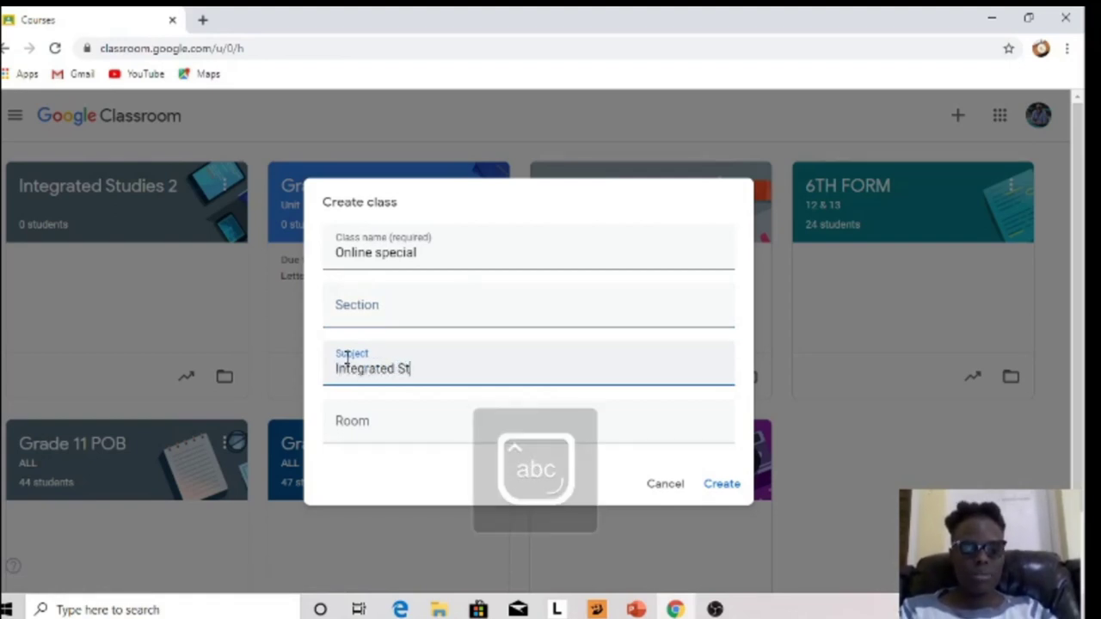
pyautogui.write('udies')
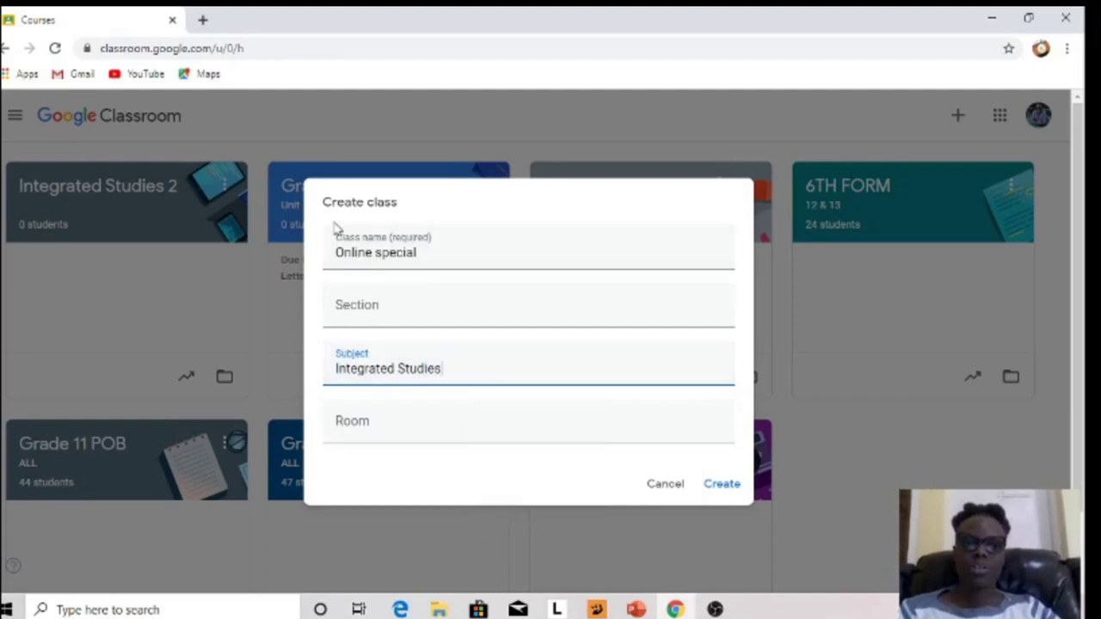
# - Create the Online special class with the entered details, leaving section and room empty
pyautogui.click(425, 252)
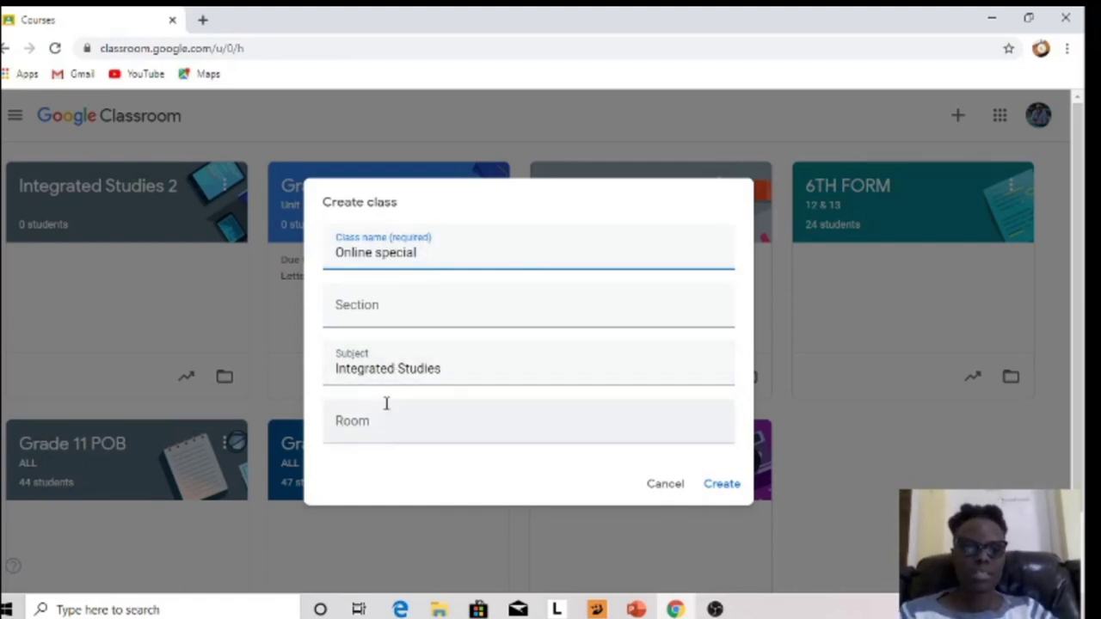
pyautogui.hotkey('ctrl', '-')
pyautogui.hotkey('ctrl', '-')
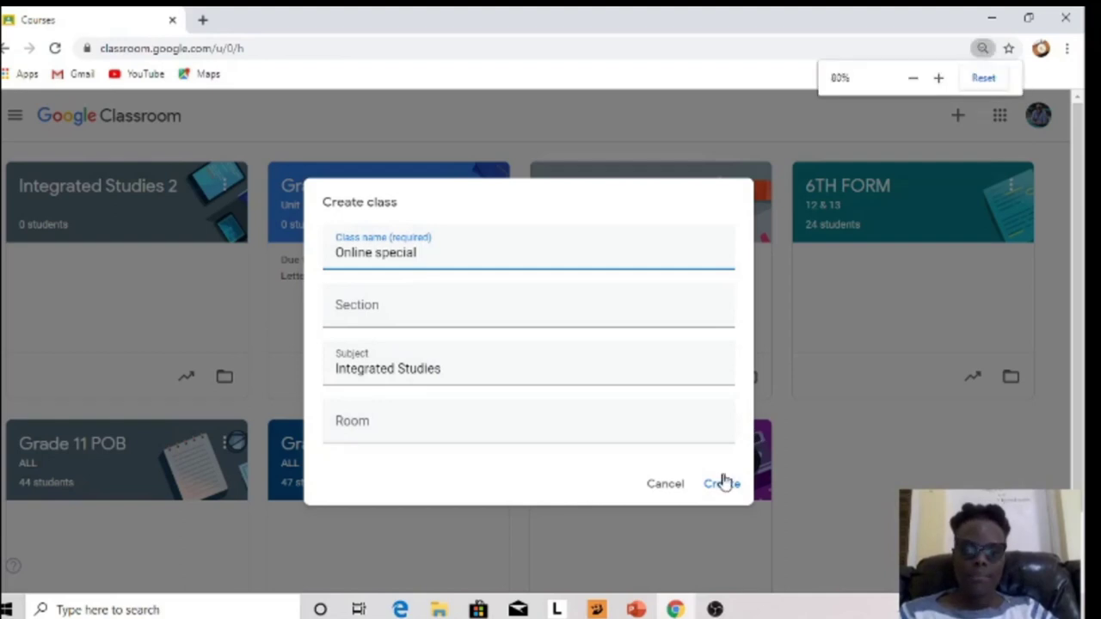
pyautogui.click(695, 459)
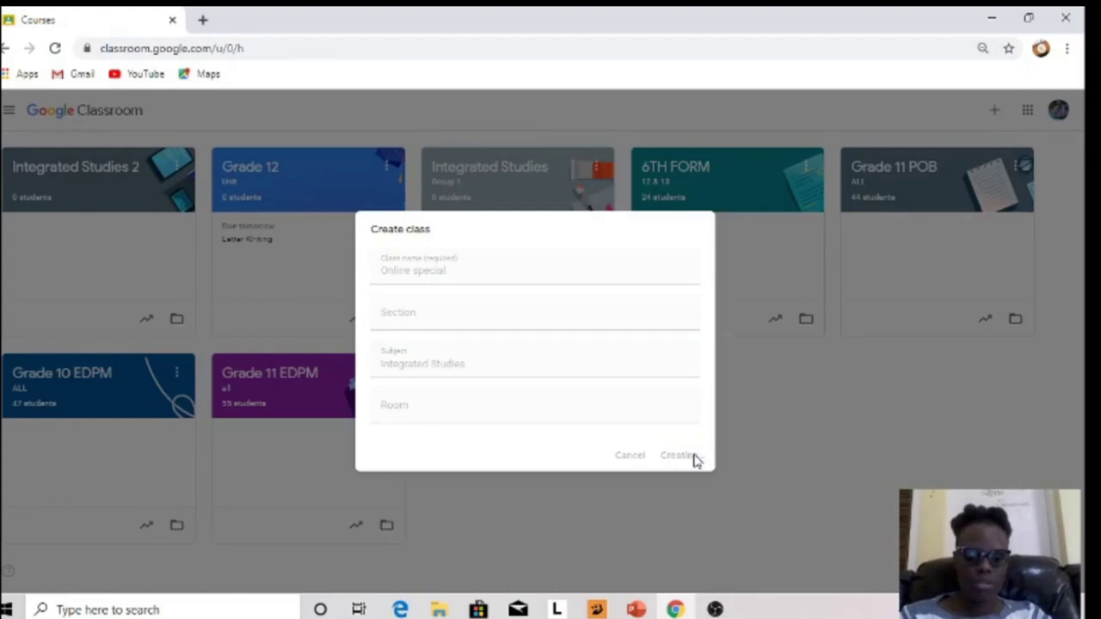
pyautogui.hotkey('ctrl', '+')
pyautogui.hotkey('ctrl', '+')
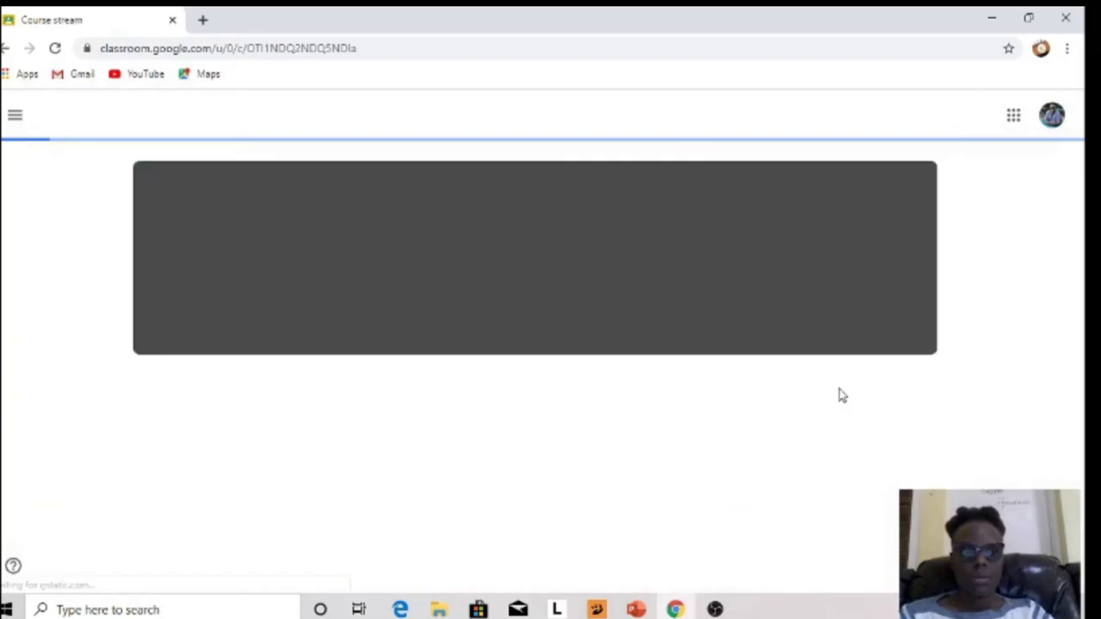
# - Open the class announcement form, then display the class code enlarged and close that view
pyautogui.click(634, 406)
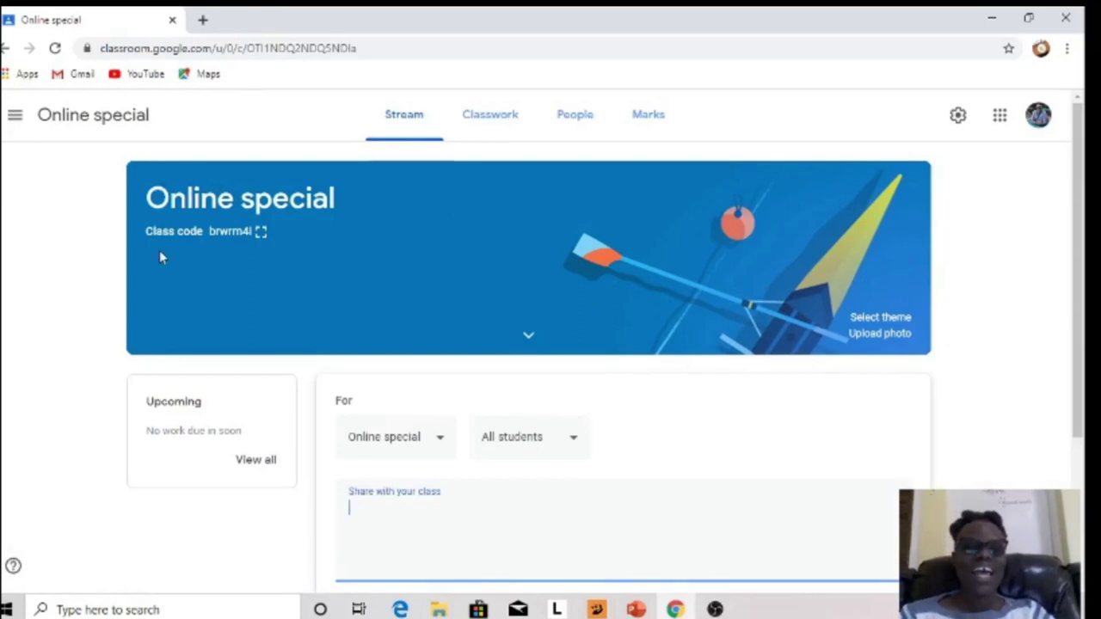
pyautogui.click(262, 233)
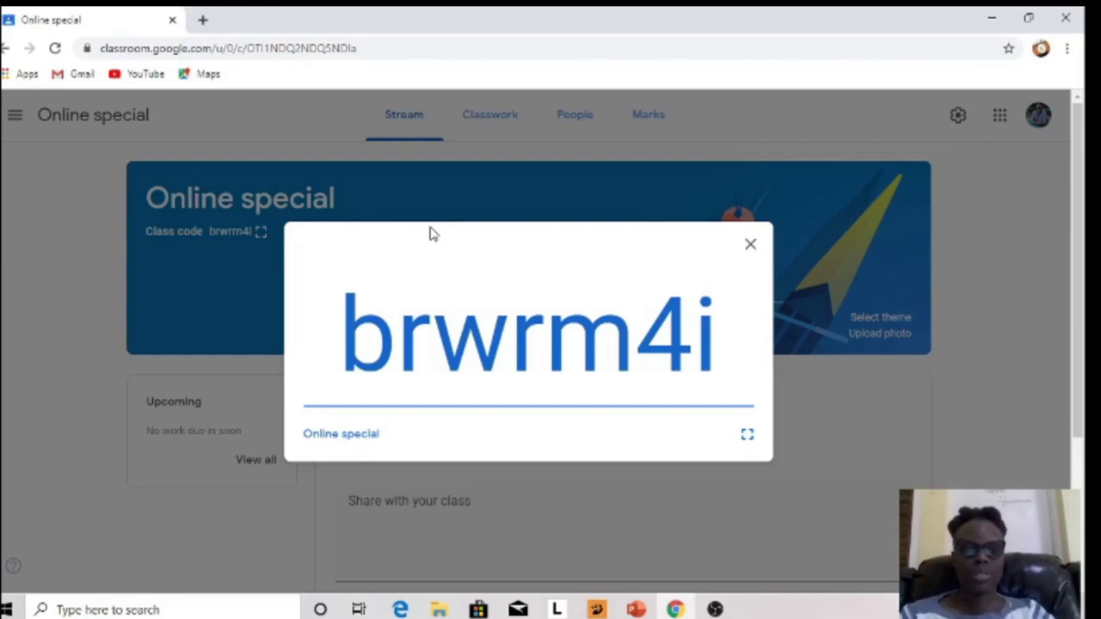
pyautogui.click(750, 249)
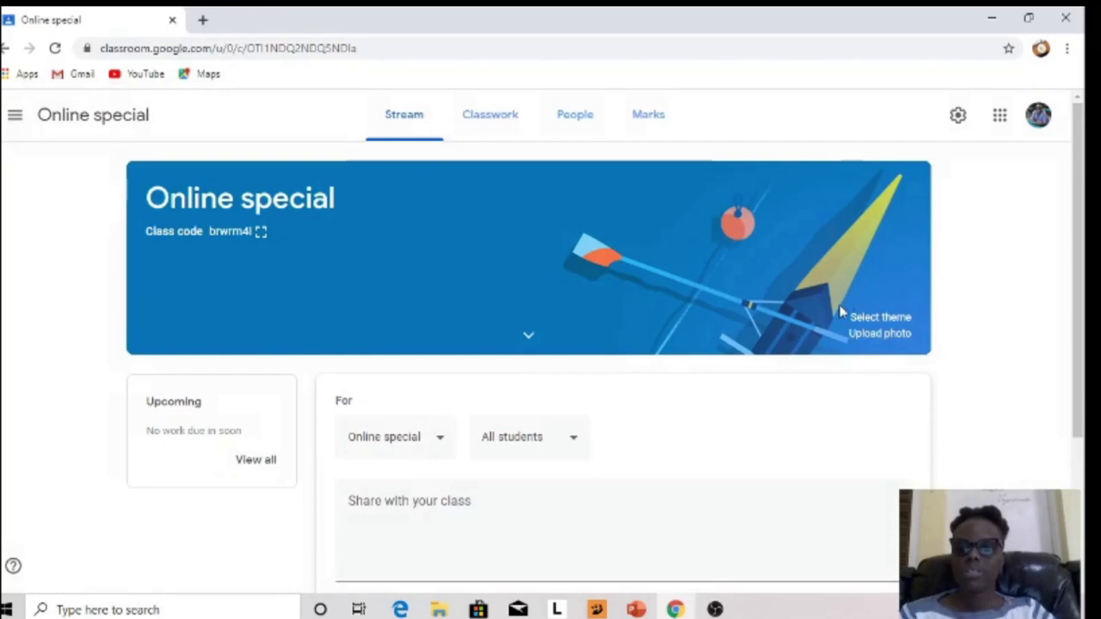
# - Set the class theme to the grey paint tubes image from the Arts category of the gallery
pyautogui.click(889, 325)
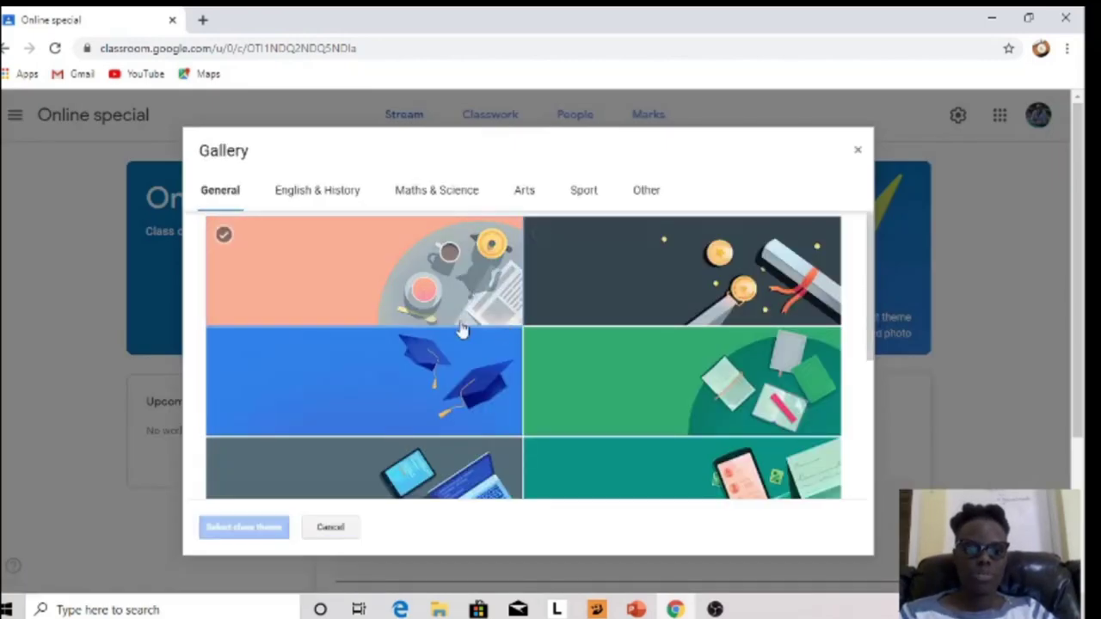
pyautogui.click(311, 198)
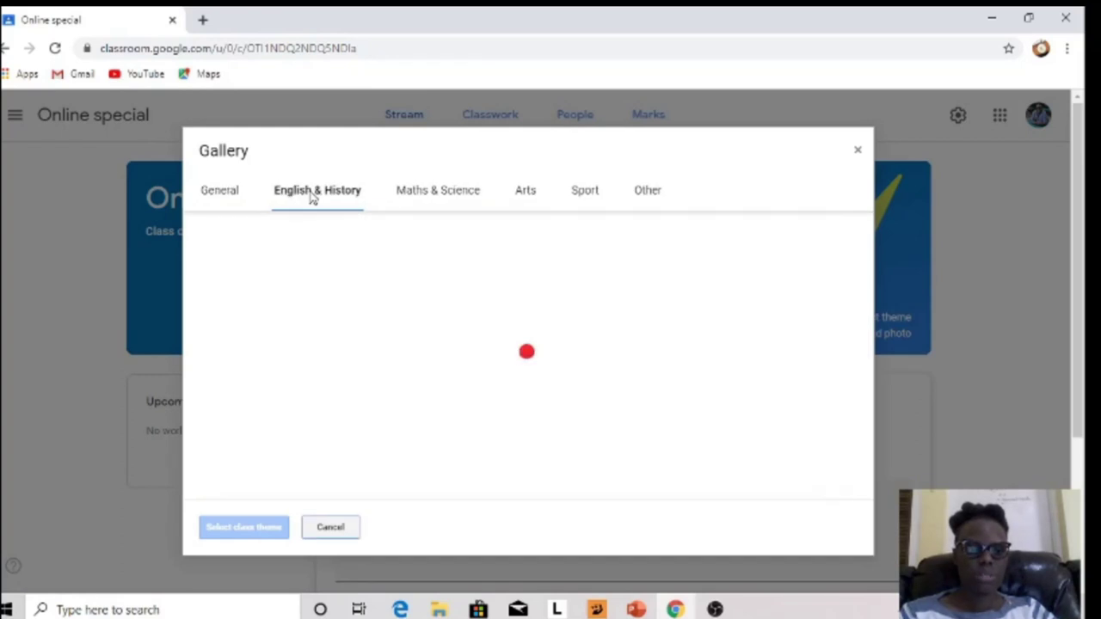
pyautogui.click(439, 193)
pyautogui.click(523, 196)
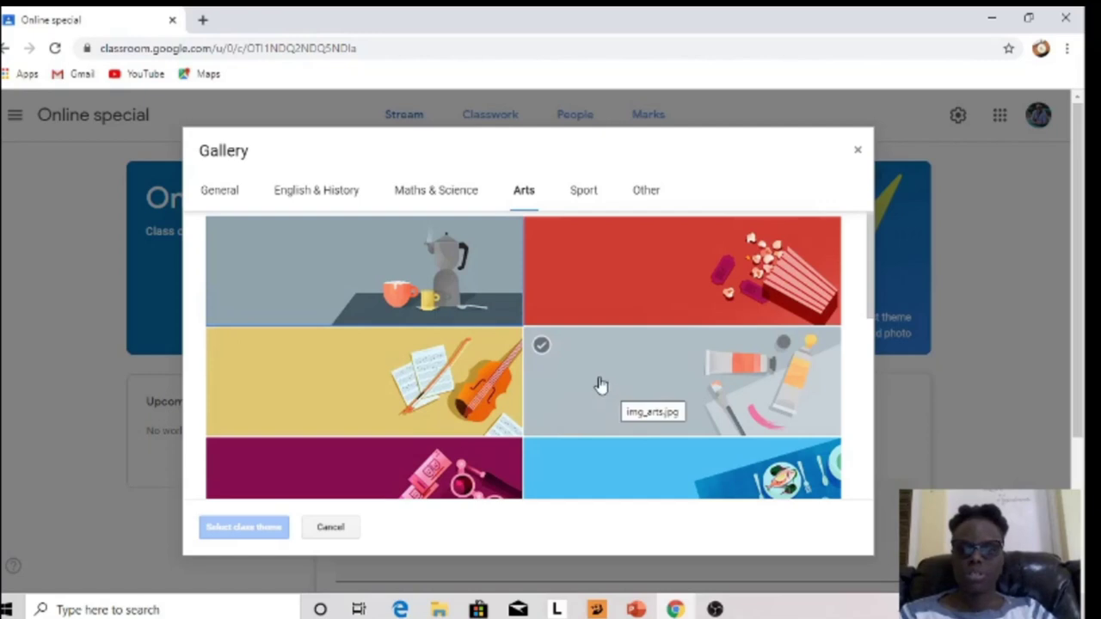
pyautogui.click(604, 383)
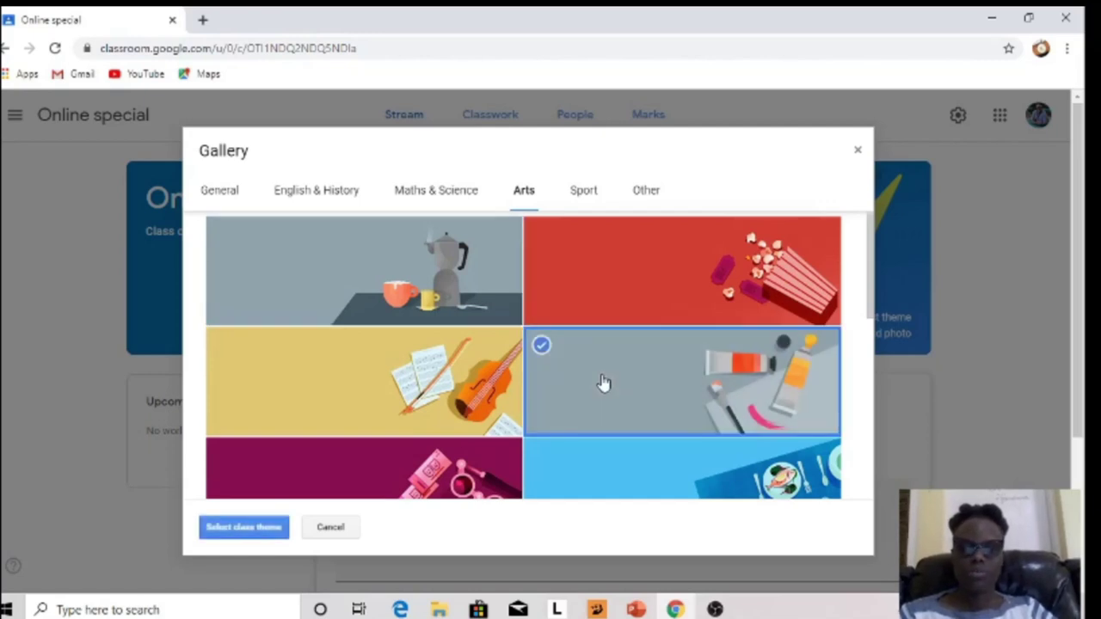
pyautogui.click(225, 529)
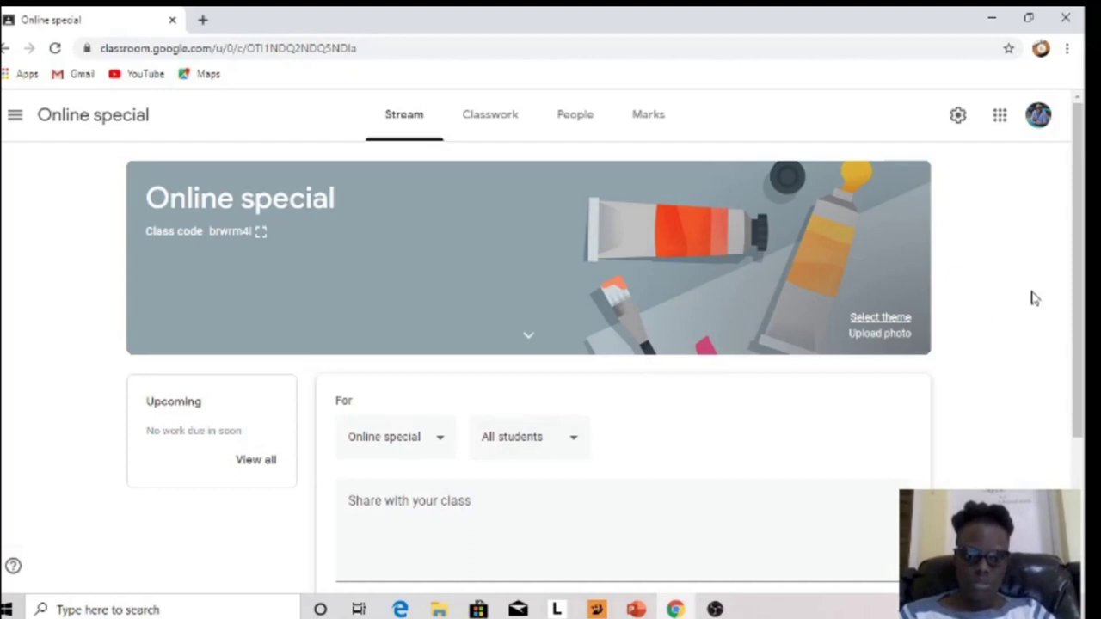
# - Post the announcement "Welcome to our classroom!!!" to all students of the Online special class
pyautogui.moveTo(1084, 229); pyautogui.dragTo(1074, 344)
pyautogui.click(362, 375)
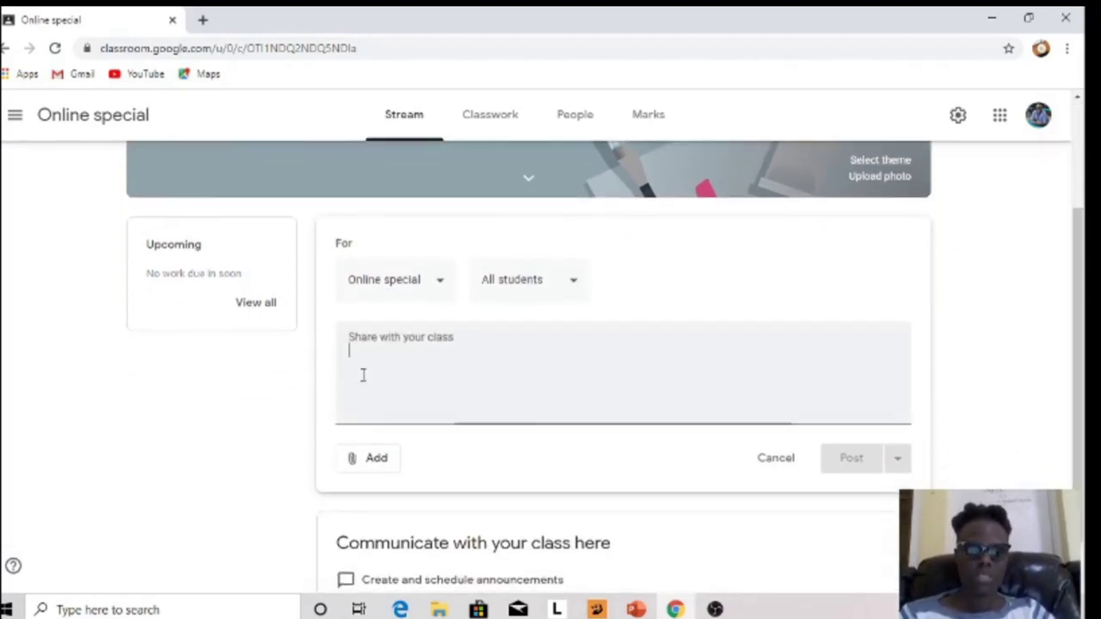
pyautogui.press('capslock')
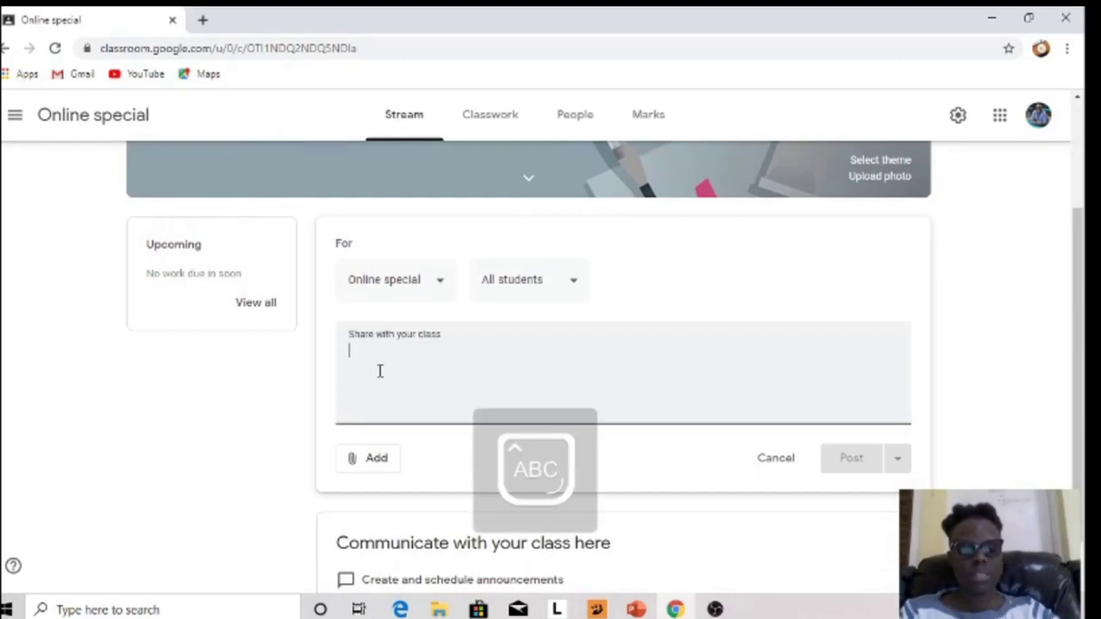
pyautogui.write('W')
pyautogui.press('capslock')
pyautogui.write('elcome')
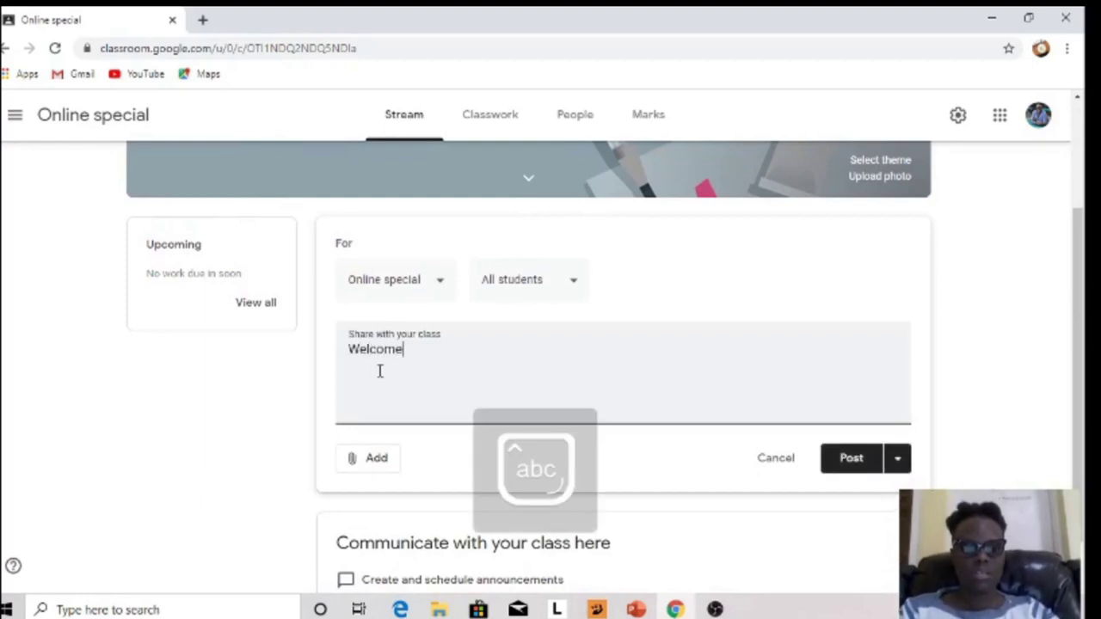
pyautogui.write(' to our classroom')
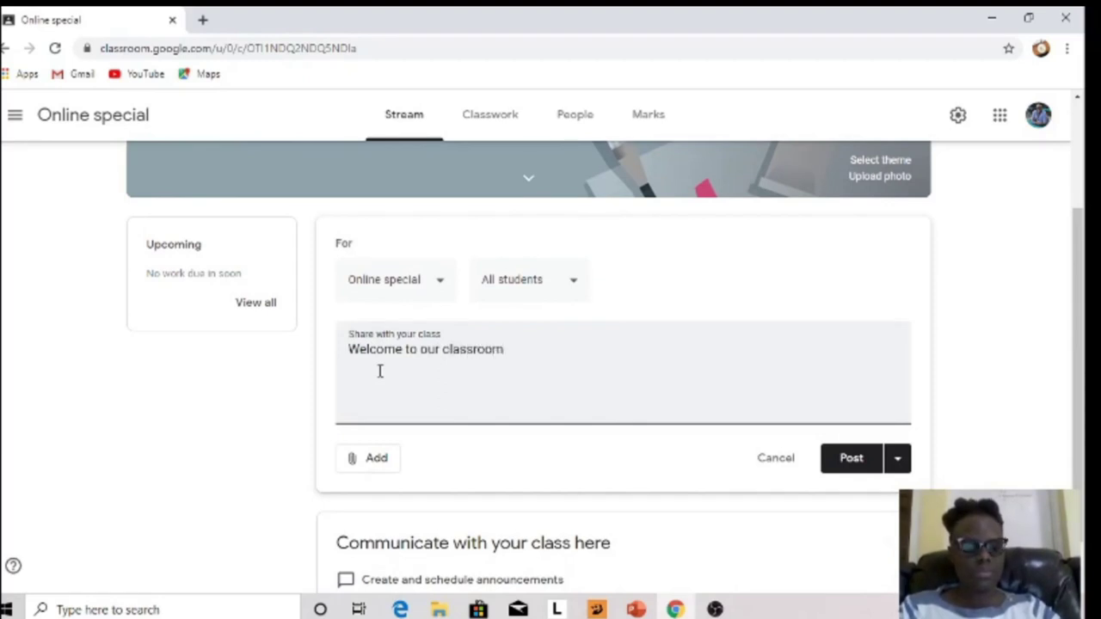
pyautogui.write('!!!')
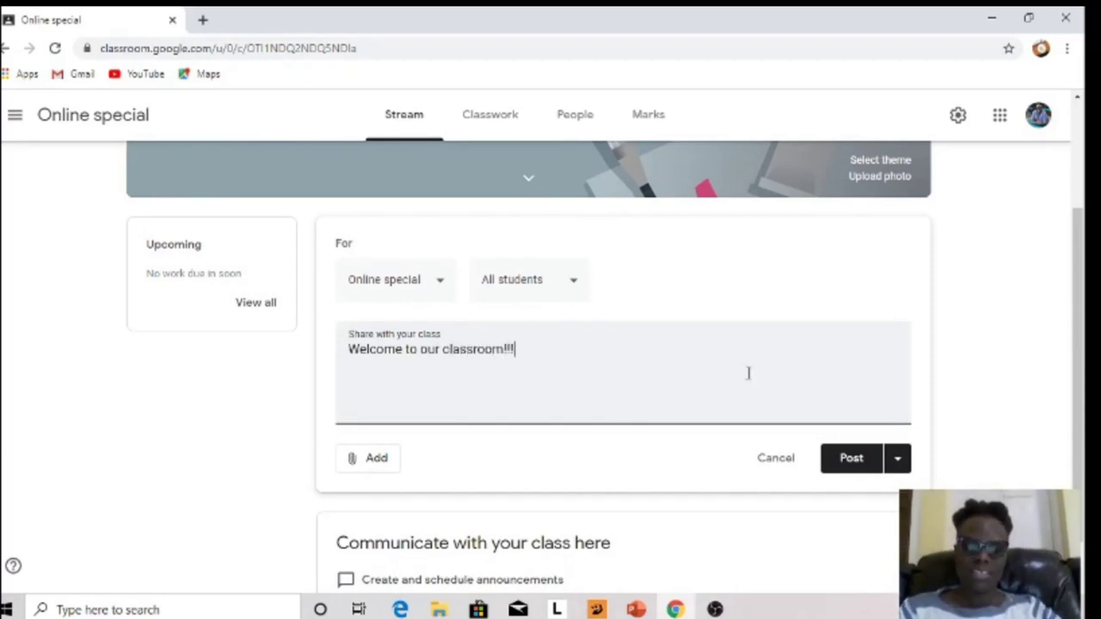
pyautogui.click(846, 463)
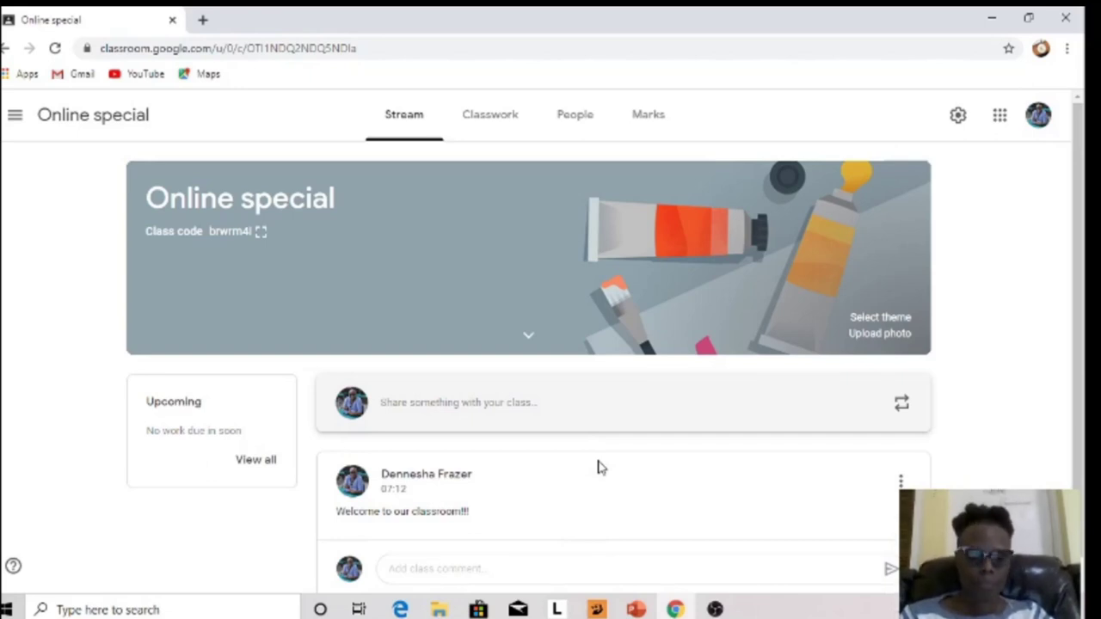
# - Start a new assignment in the class's classwork and title it "Letter Writing"
pyautogui.click(493, 125)
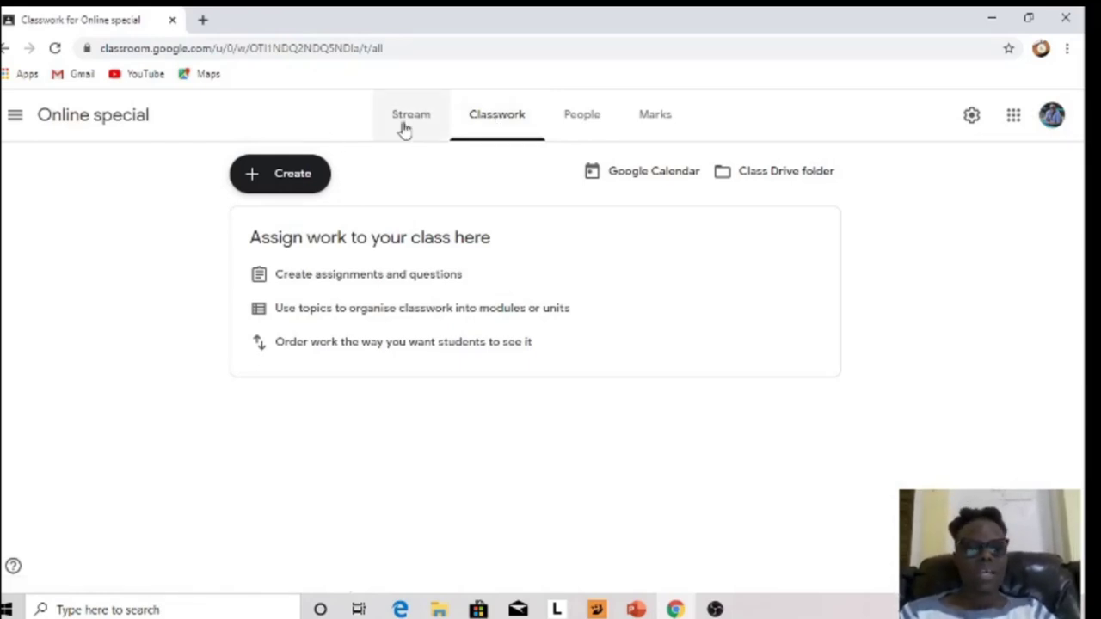
pyautogui.click(261, 183)
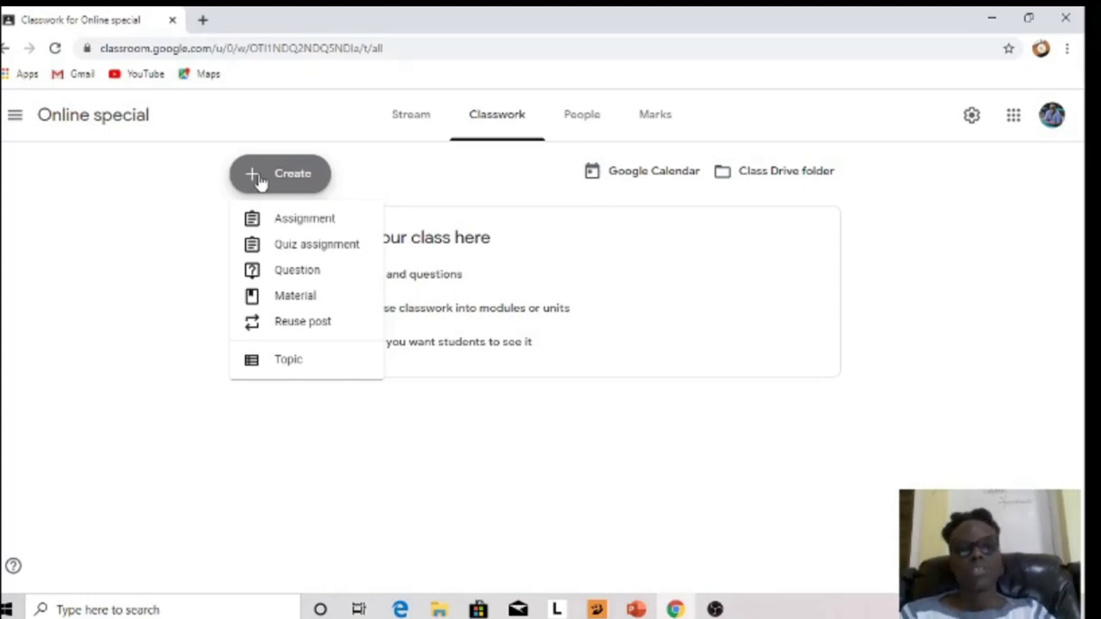
pyautogui.click(288, 222)
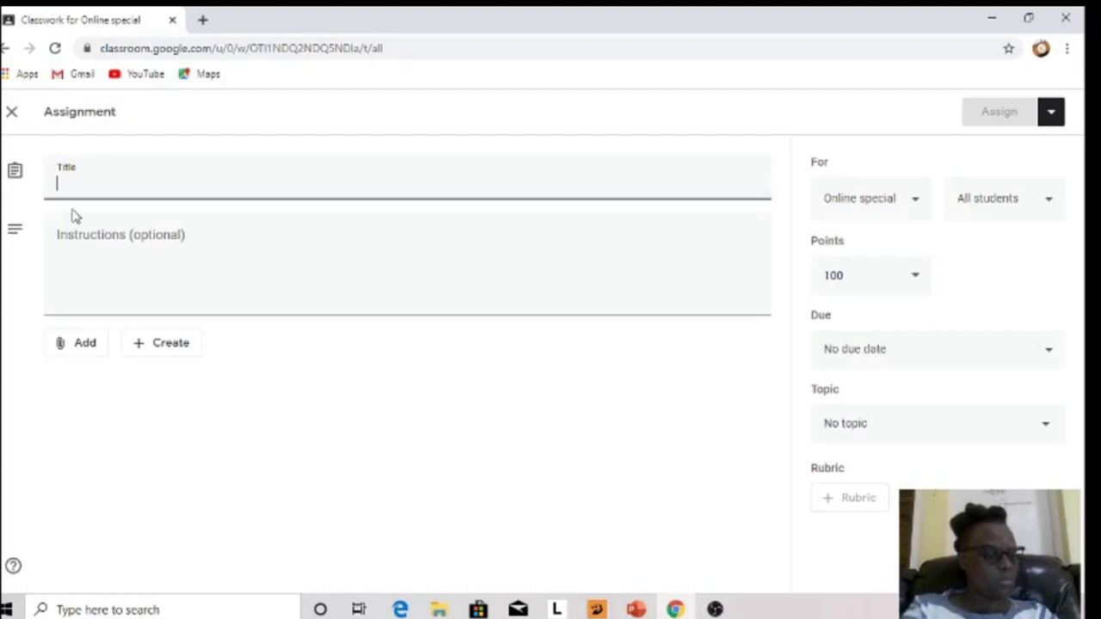
pyautogui.press('capslock')
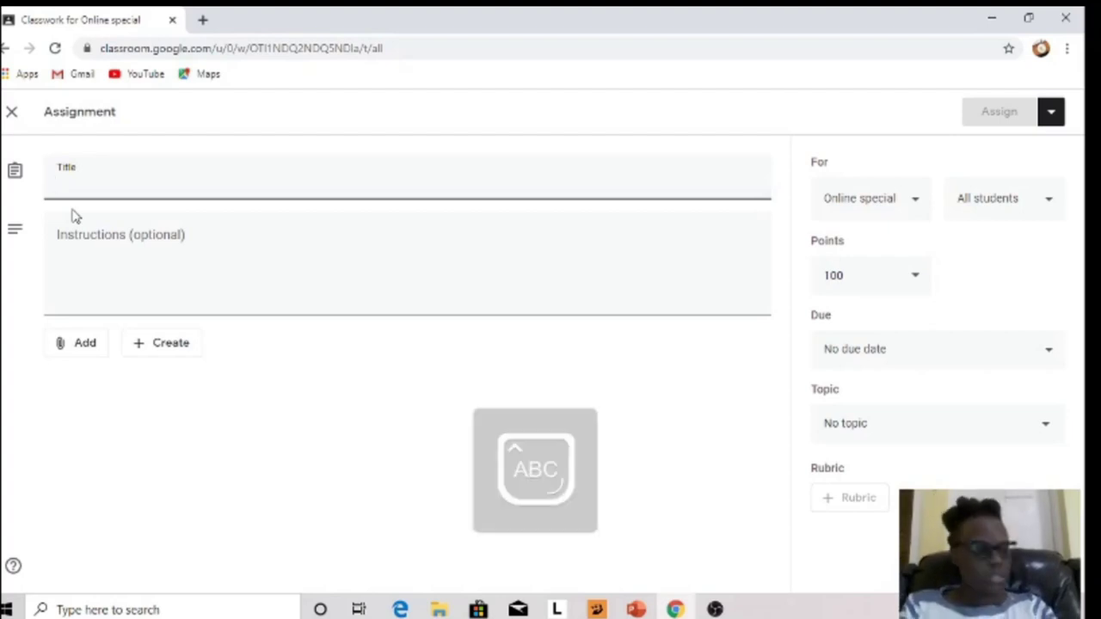
pyautogui.write('L')
pyautogui.press('capslock')
pyautogui.write('ett')
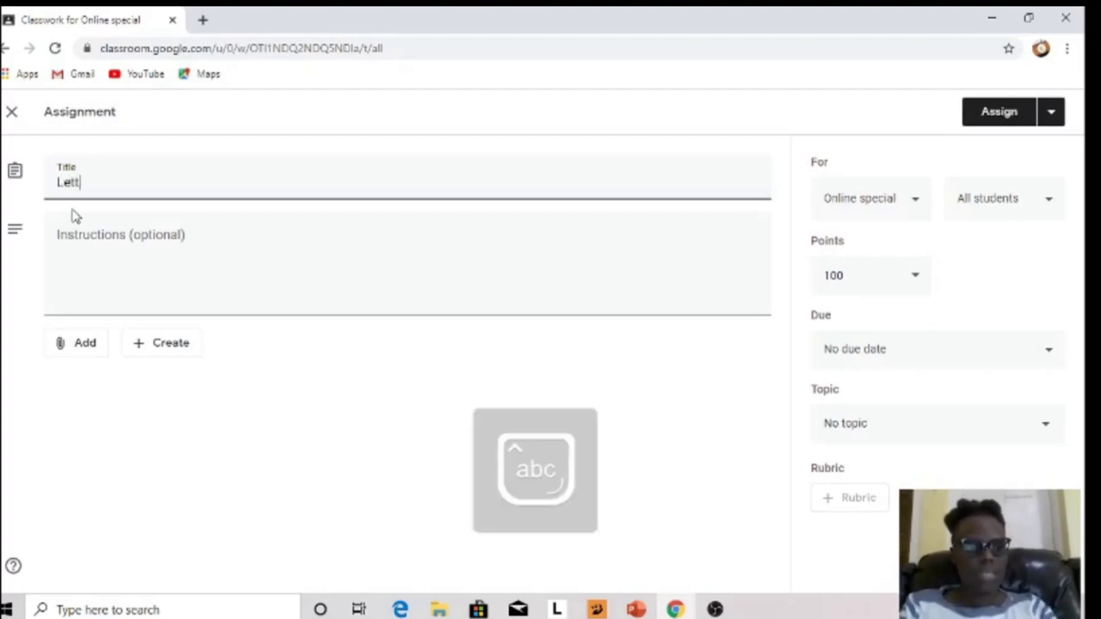
pyautogui.write('er Wr')
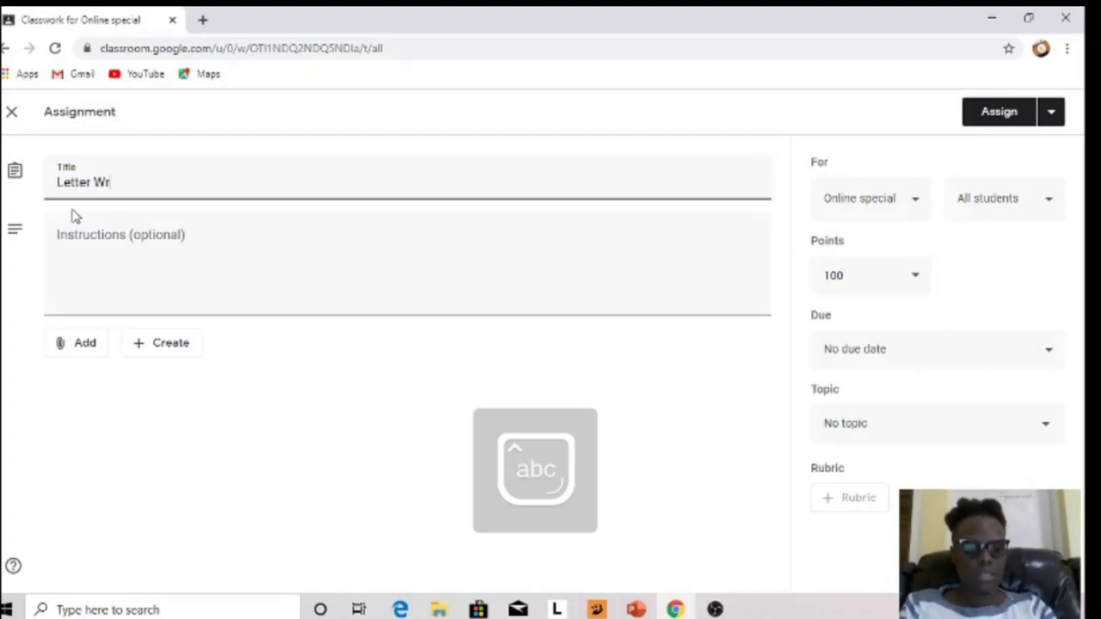
pyautogui.write('iting')
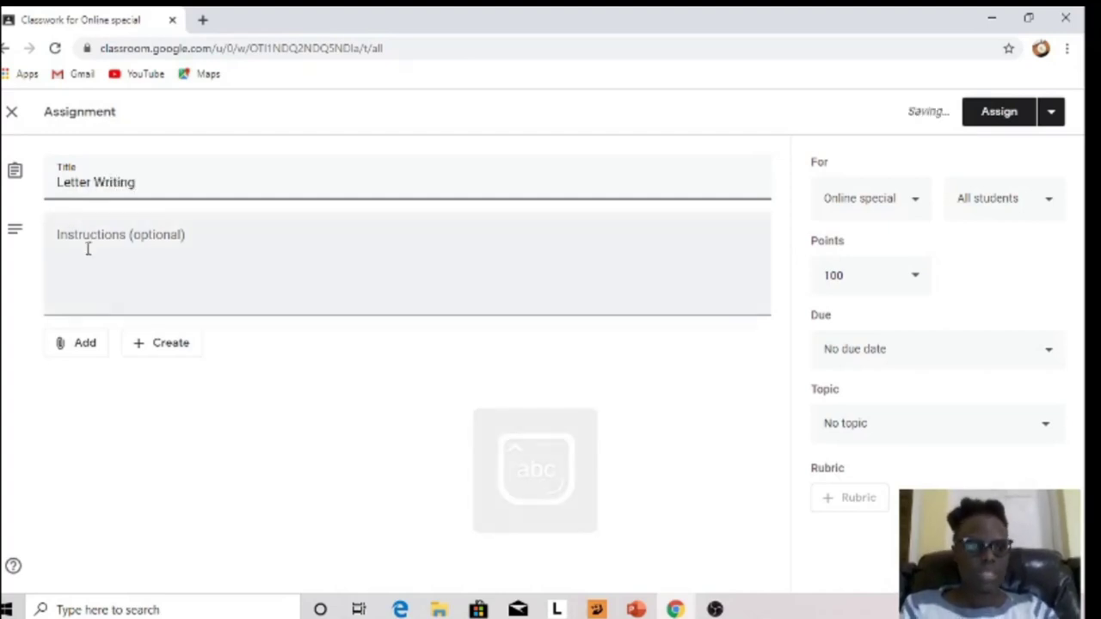
# - Enter the assignment instructions "View the powerpoint below and create a letterhead for The Paint Shop"
pyautogui.click(85, 270)
pyautogui.press('capslock')
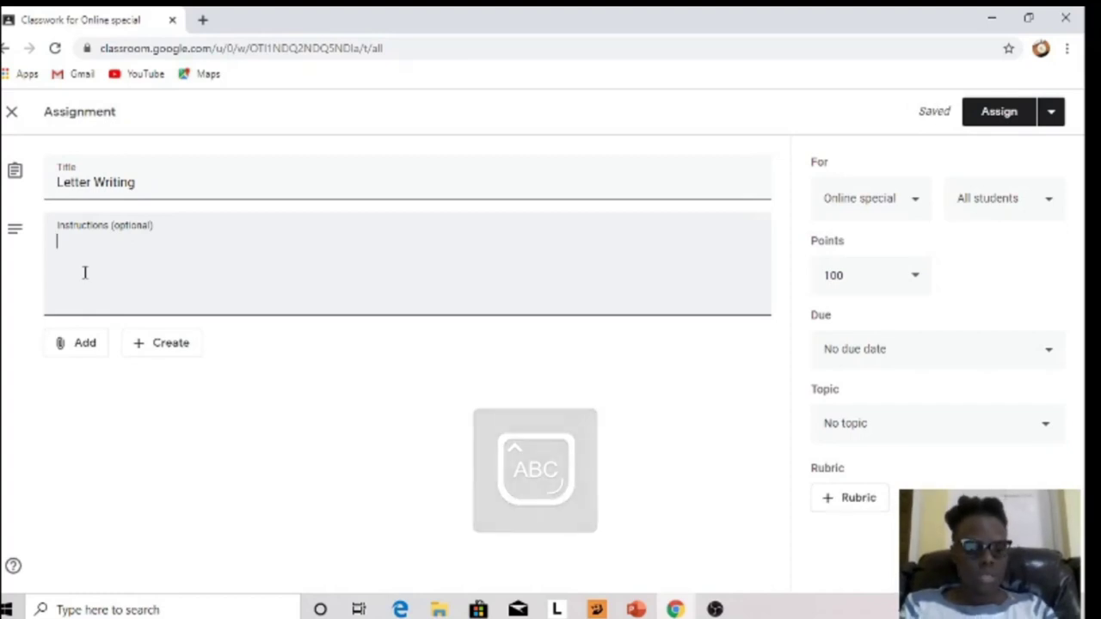
pyautogui.write('V')
pyautogui.press('capslock')
pyautogui.write('irw the po')
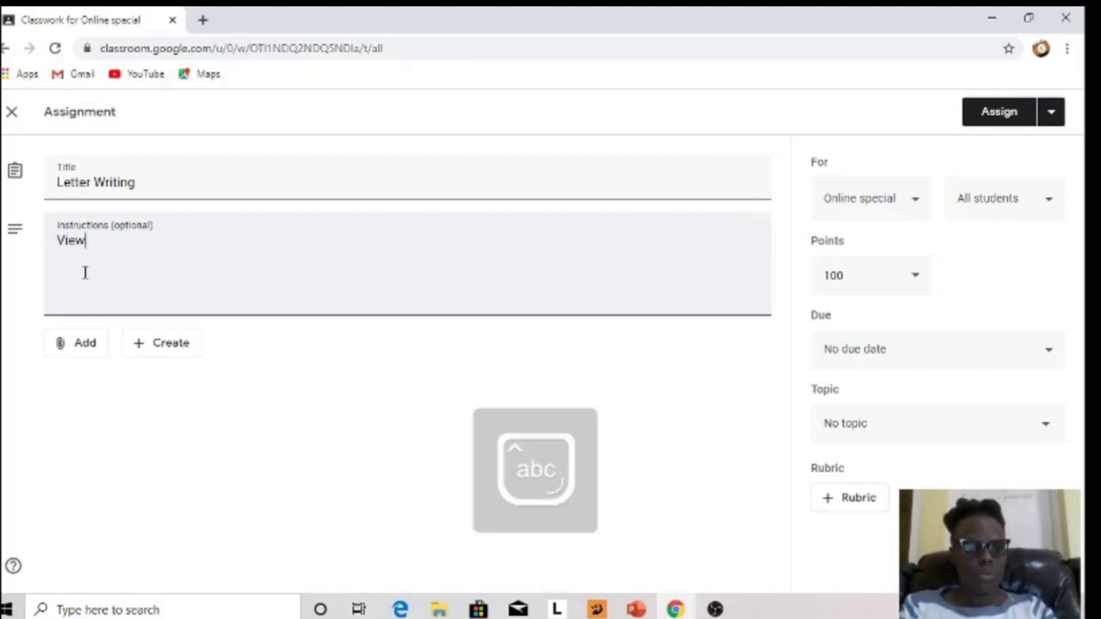
pyautogui.write('wer')
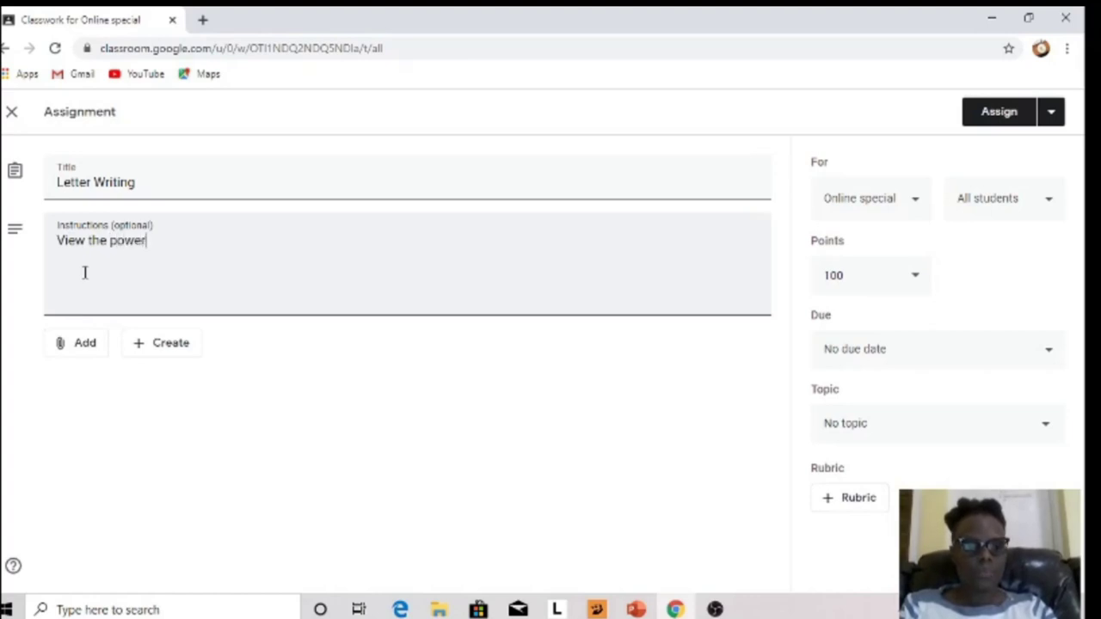
pyautogui.write('point below ')
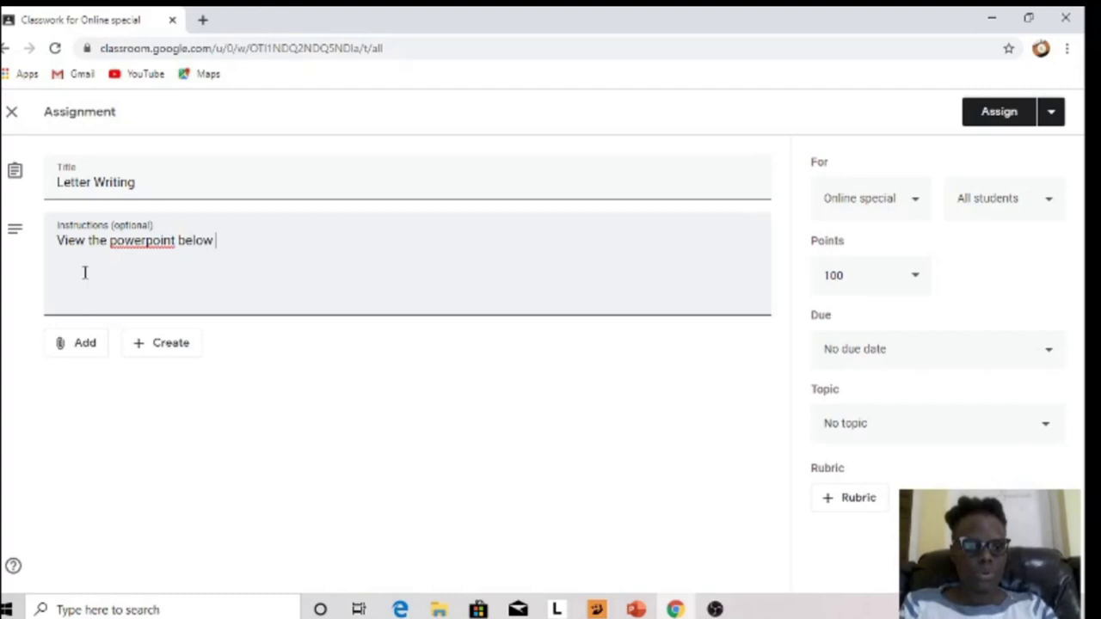
pyautogui.write('and cre')
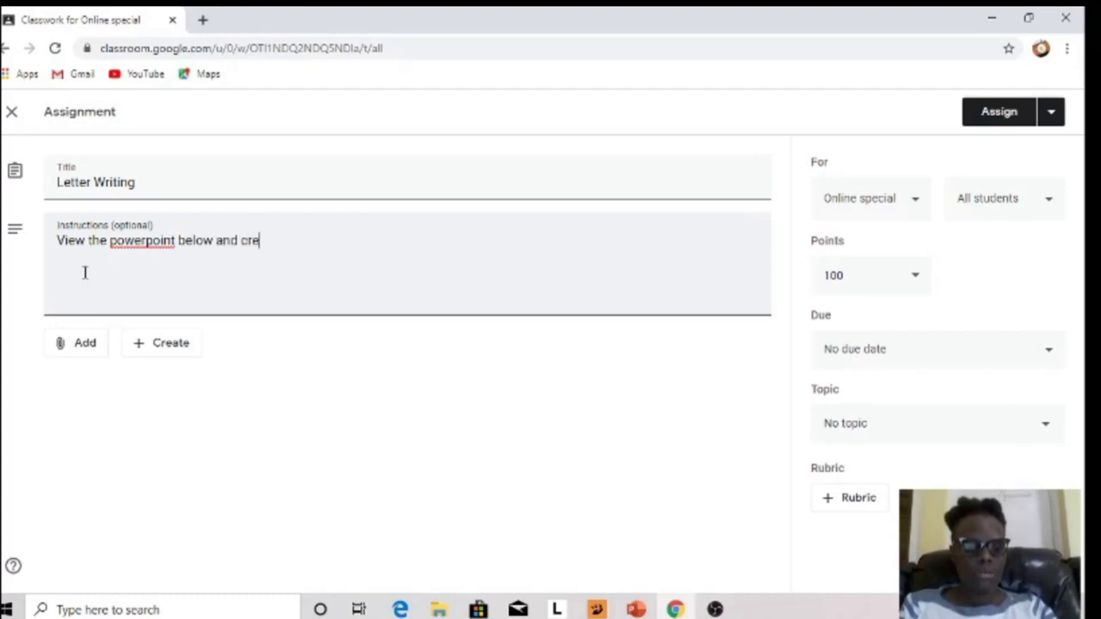
pyautogui.write('ate a letter')
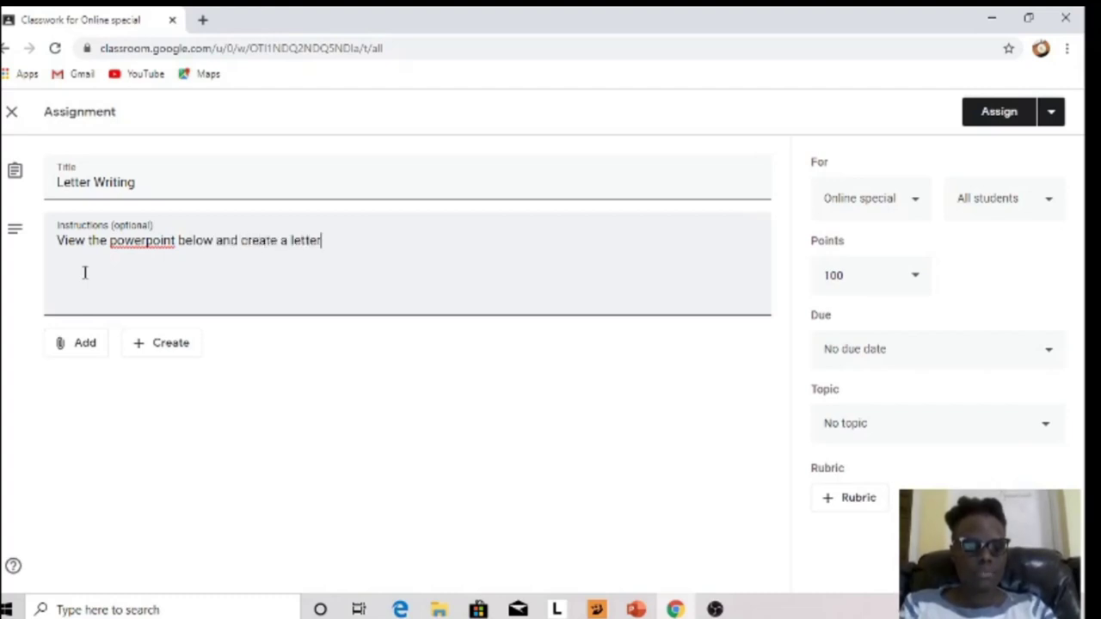
pyautogui.write('head for The p')
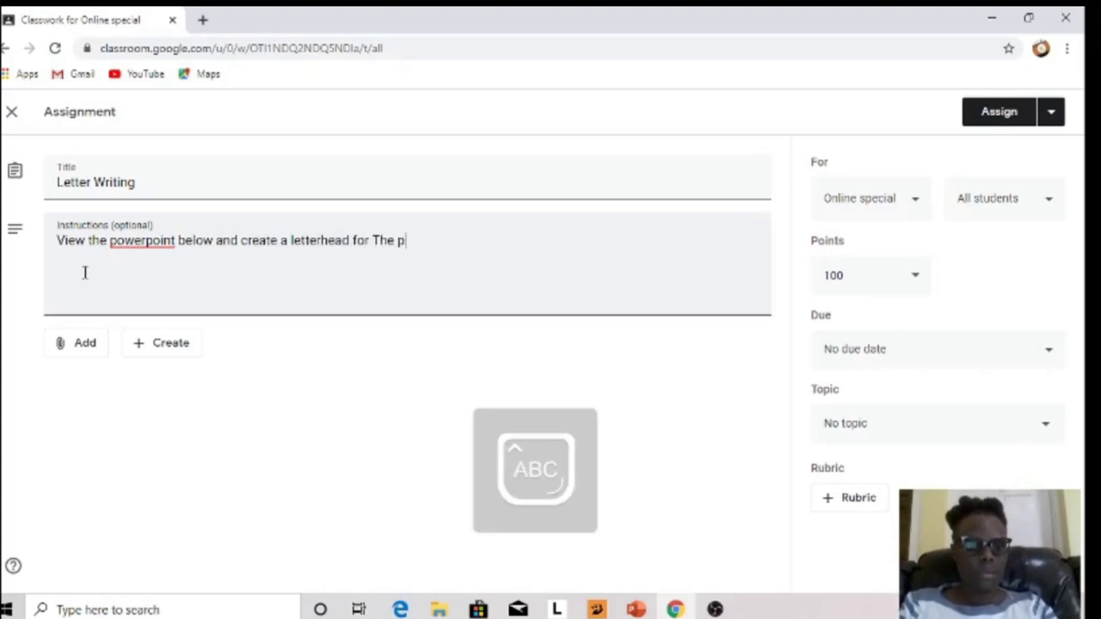
pyautogui.press('BackSpace')
pyautogui.press('capslock')
pyautogui.write('p')
pyautogui.press('capslock')
pyautogui.press('BackSpace')
pyautogui.write('P')
pyautogui.press('capslock')
pyautogui.write('aint')
pyautogui.press('capslock')
pyautogui.write('S')
pyautogui.press('capslock')
pyautogui.write('hop')
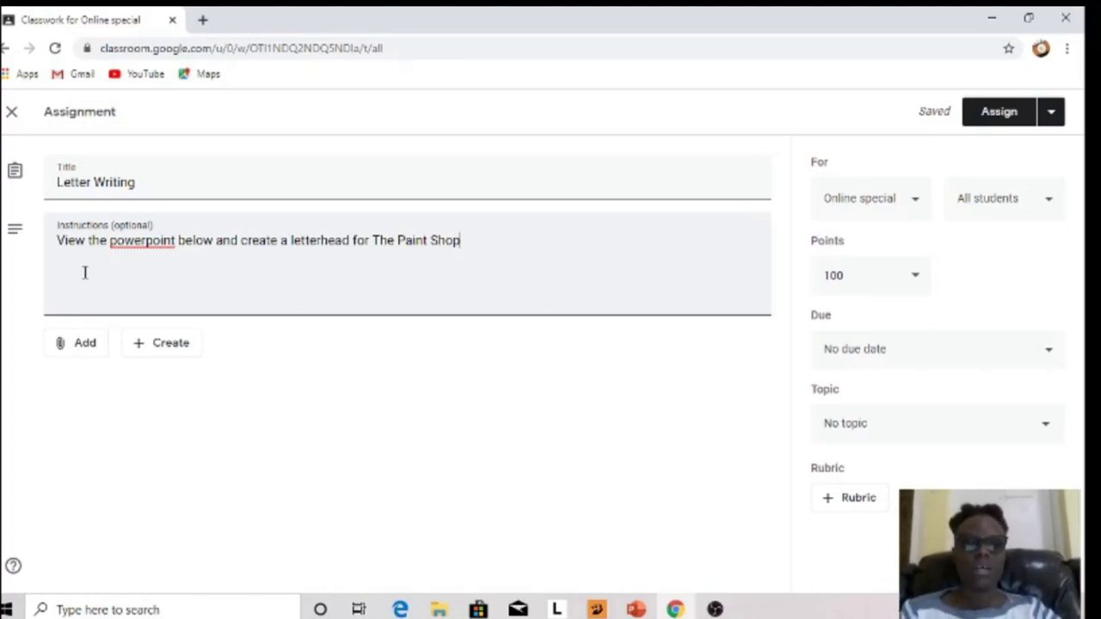
# - Attach the PowerPoint file THE PAINT SHOP from the computer's desktop to the assignment
pyautogui.click(80, 350)
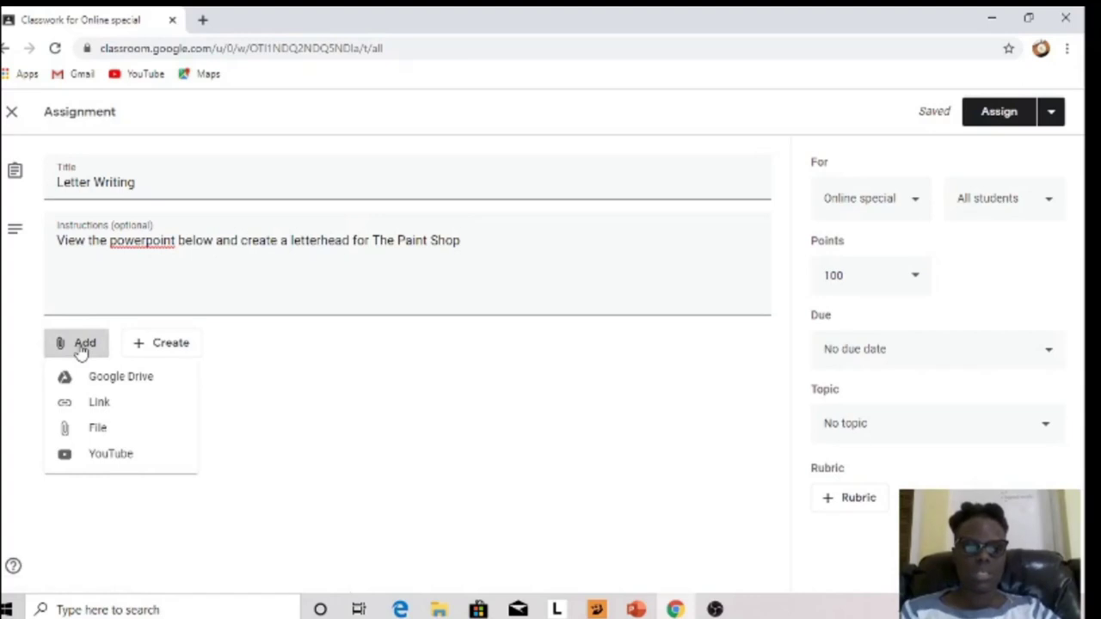
pyautogui.click(96, 430)
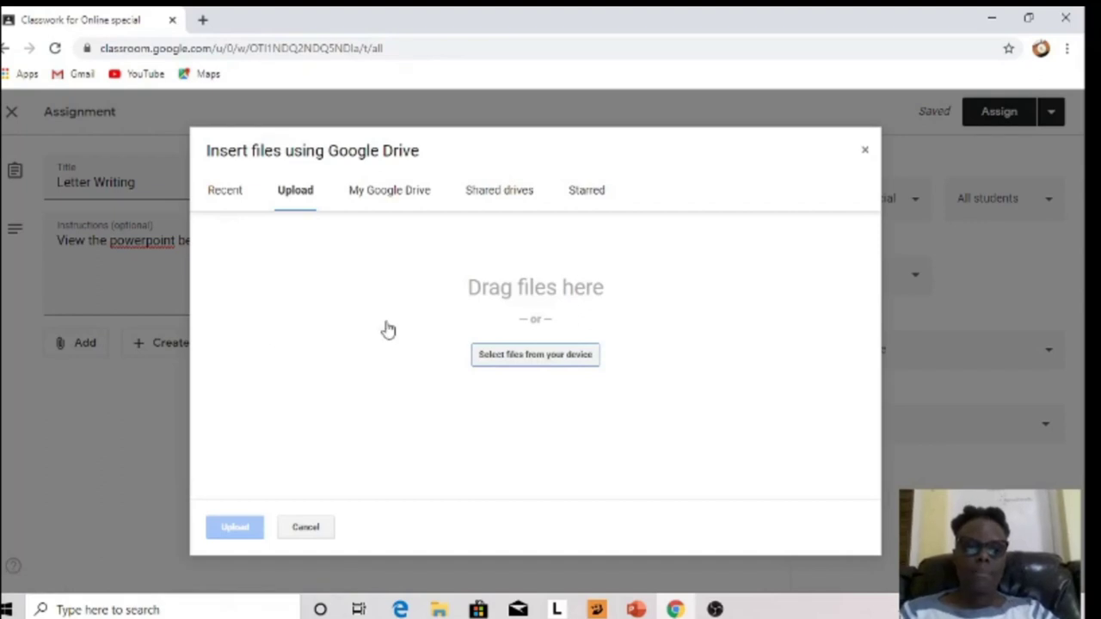
pyautogui.click(516, 361)
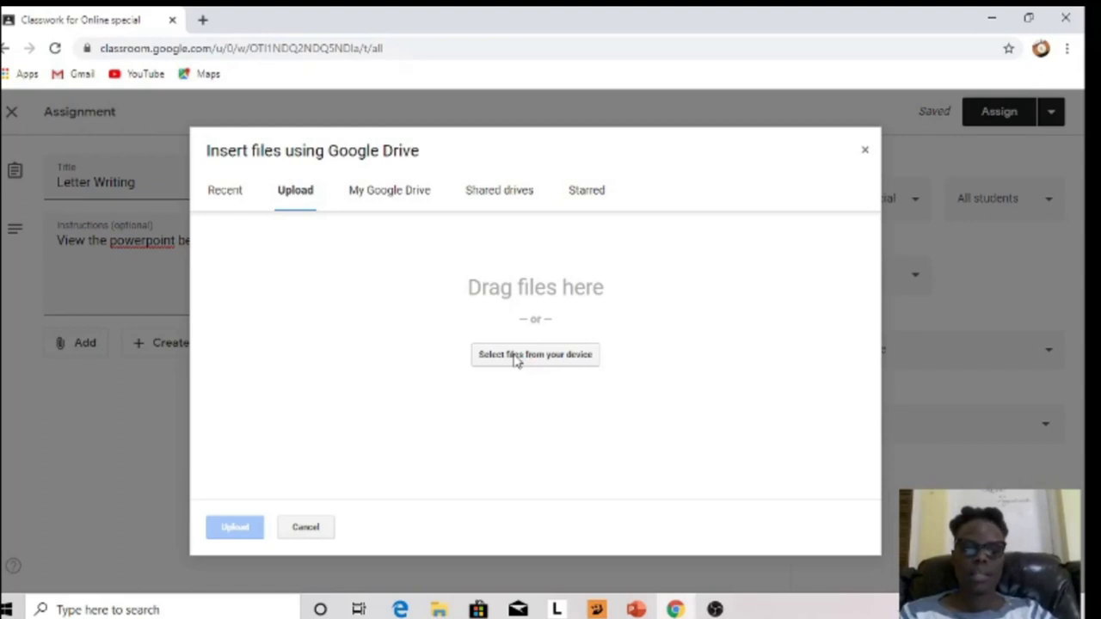
pyautogui.click(516, 362)
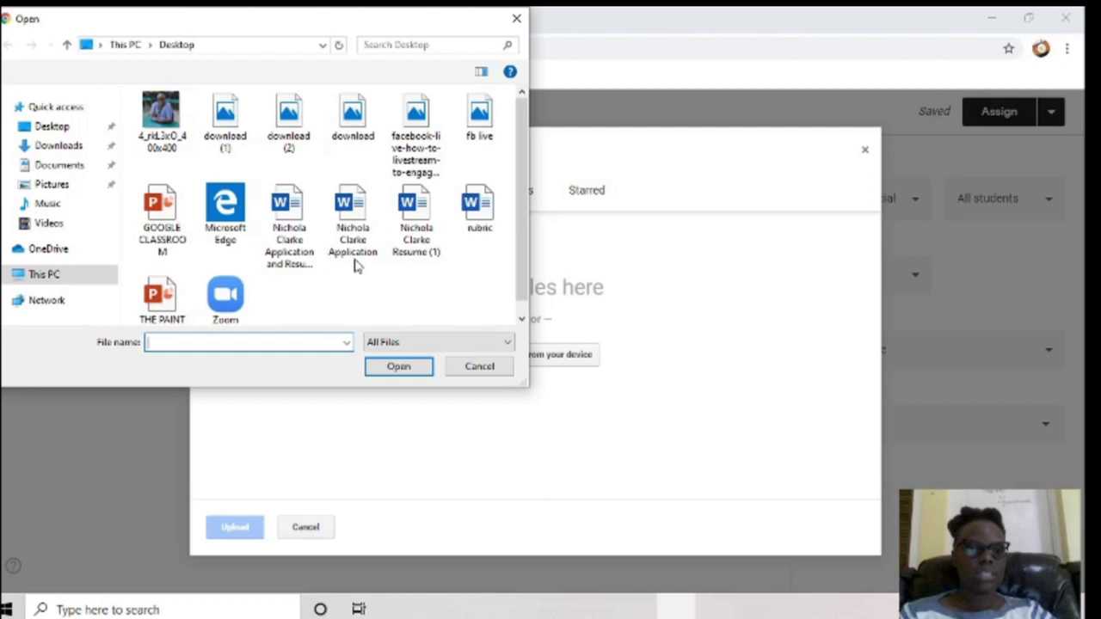
pyautogui.click(160, 297)
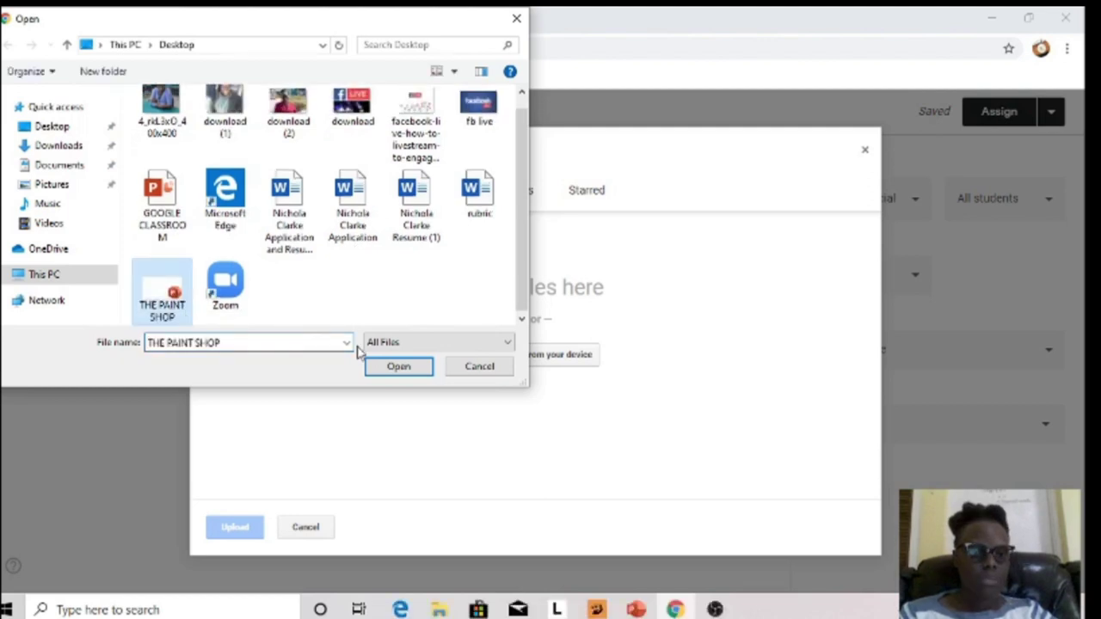
pyautogui.click(399, 368)
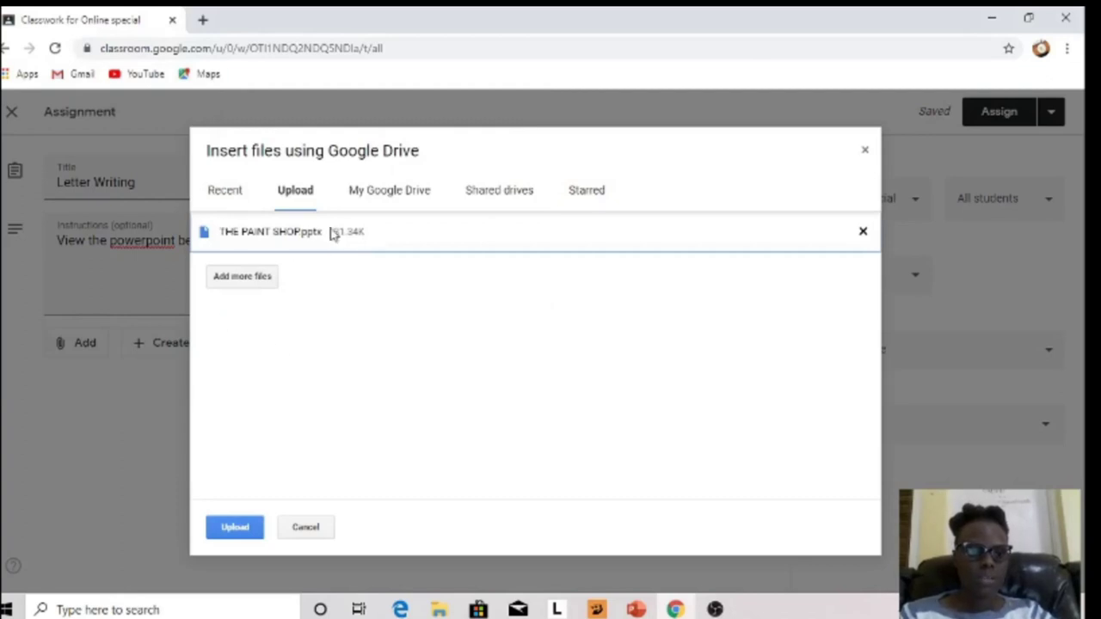
pyautogui.click(235, 529)
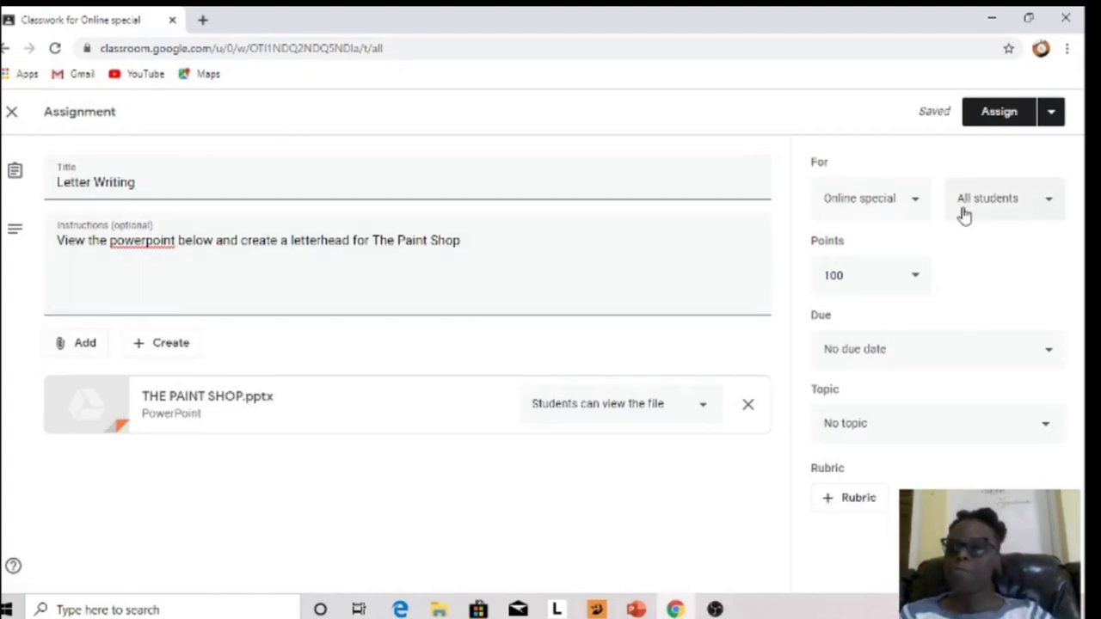
# - Set the assignment's points to 10 and its due date to 28 Apr 2020, leaving the time empty
pyautogui.click(914, 284)
pyautogui.press('BackSpace')
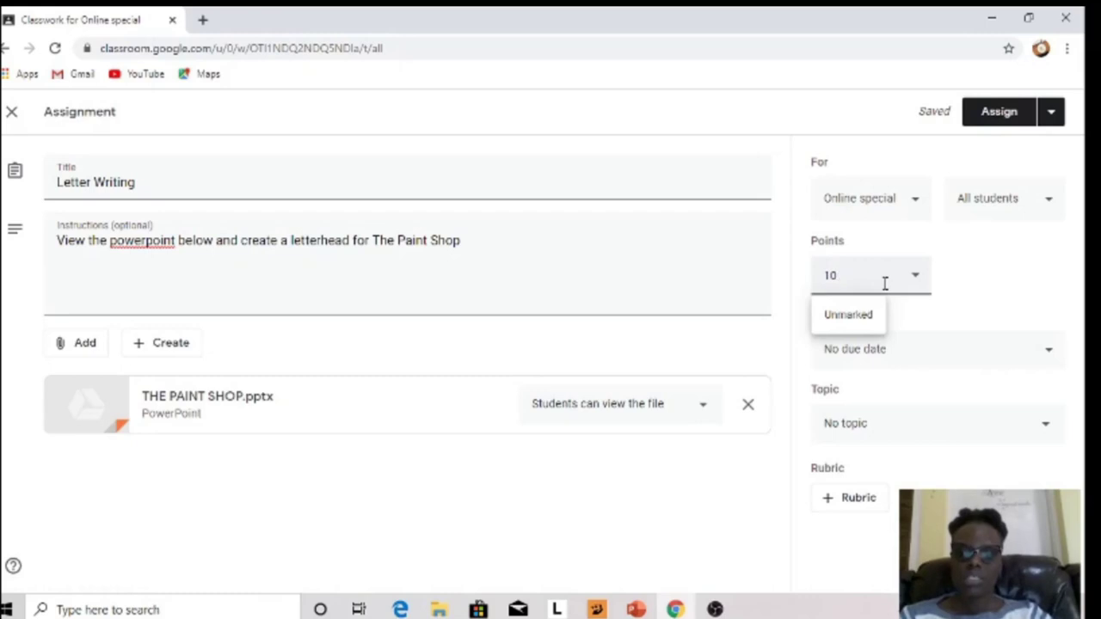
pyautogui.click(1034, 277)
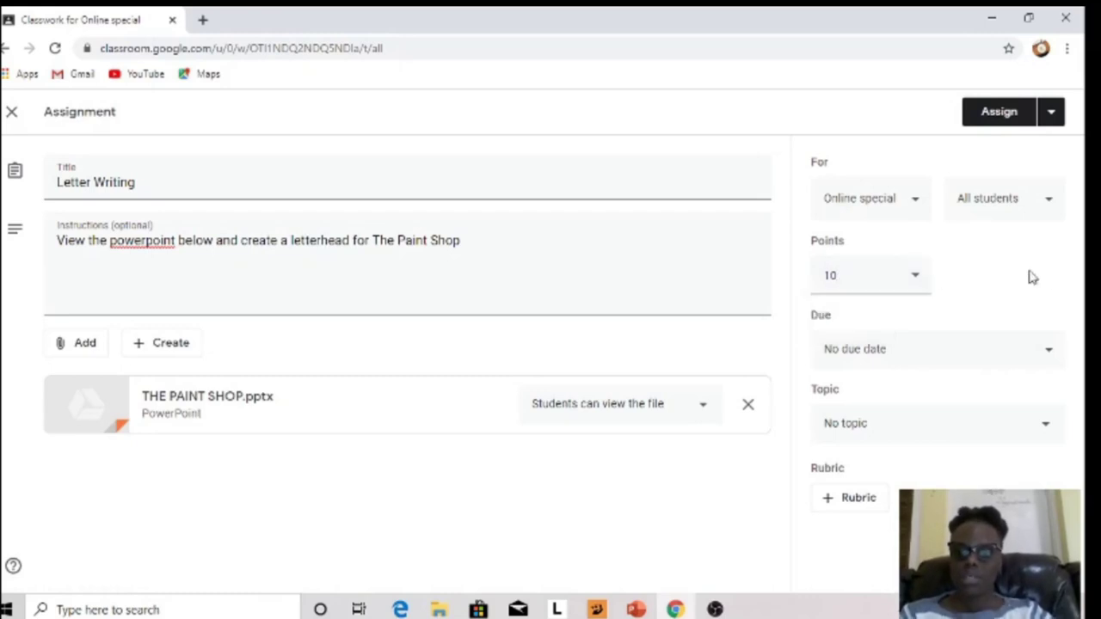
pyautogui.click(1011, 351)
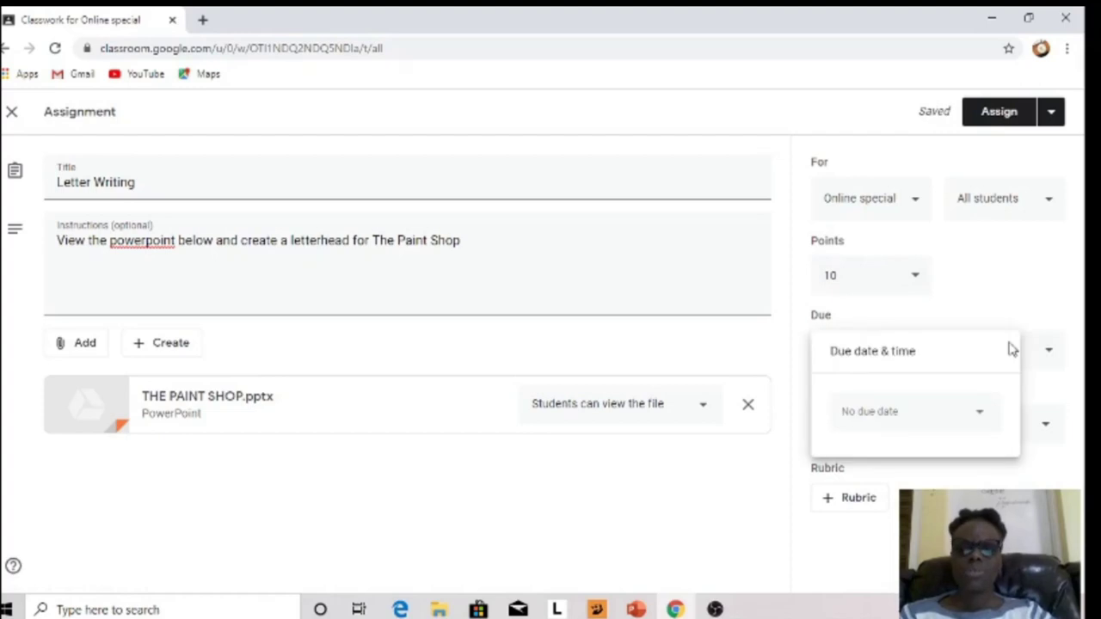
pyautogui.click(981, 417)
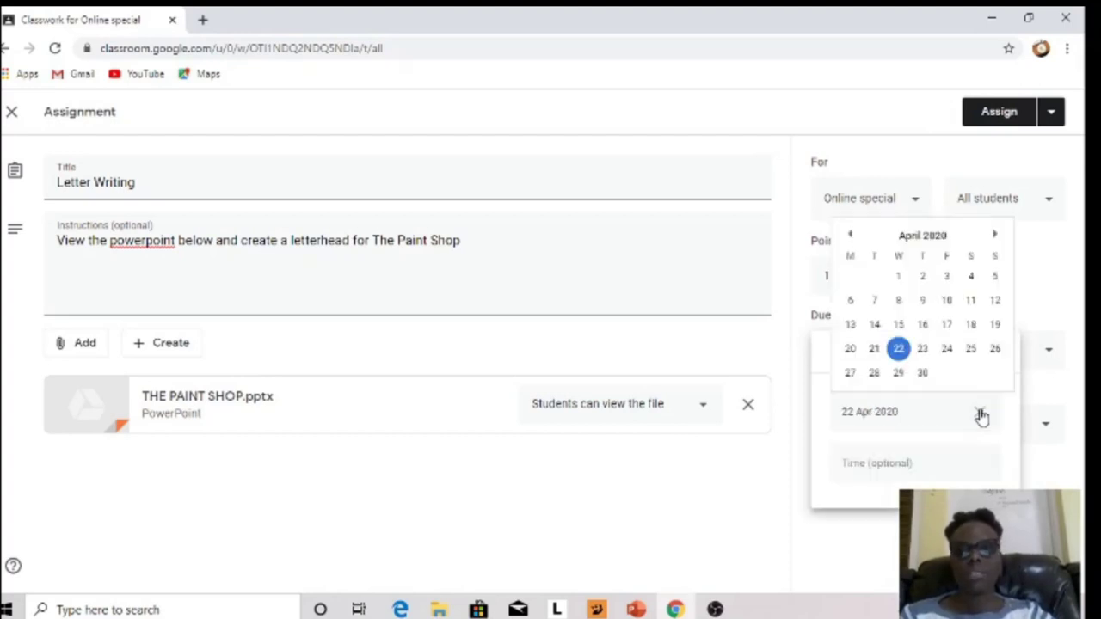
pyautogui.click(873, 374)
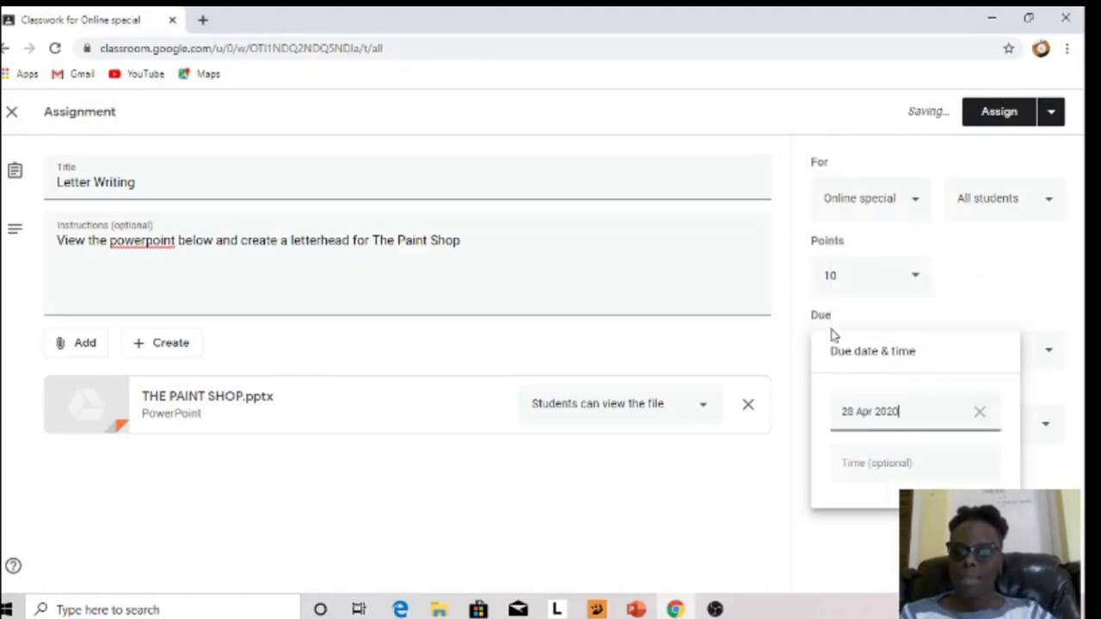
pyautogui.click(840, 546)
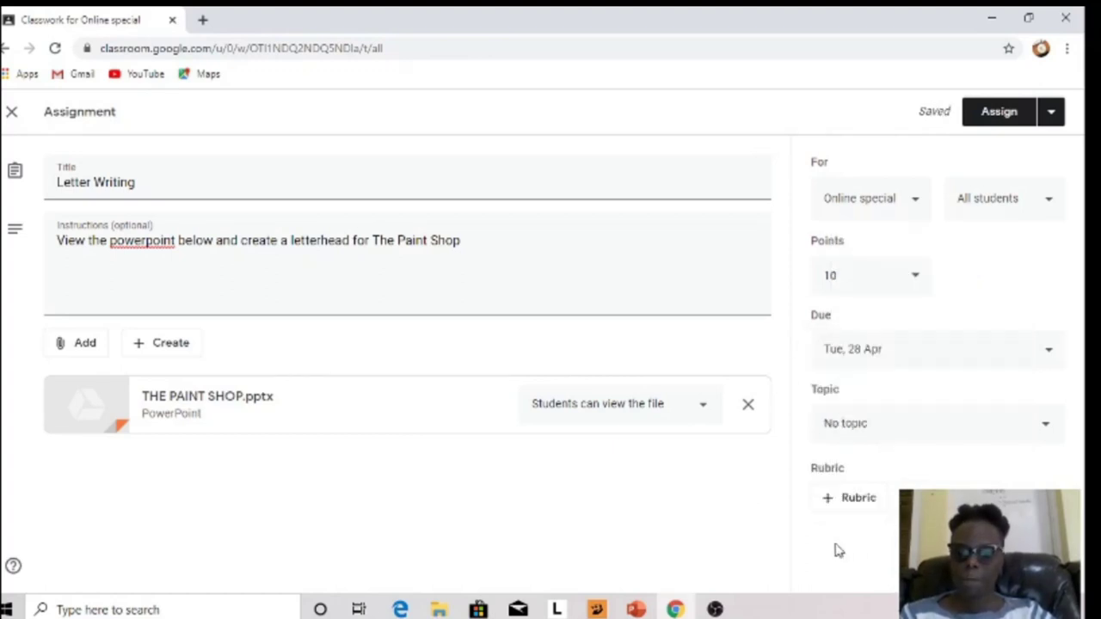
# - Create the topic "Writing Task" for the Letter Writing assignment and assign it to the class
pyautogui.click(1050, 430)
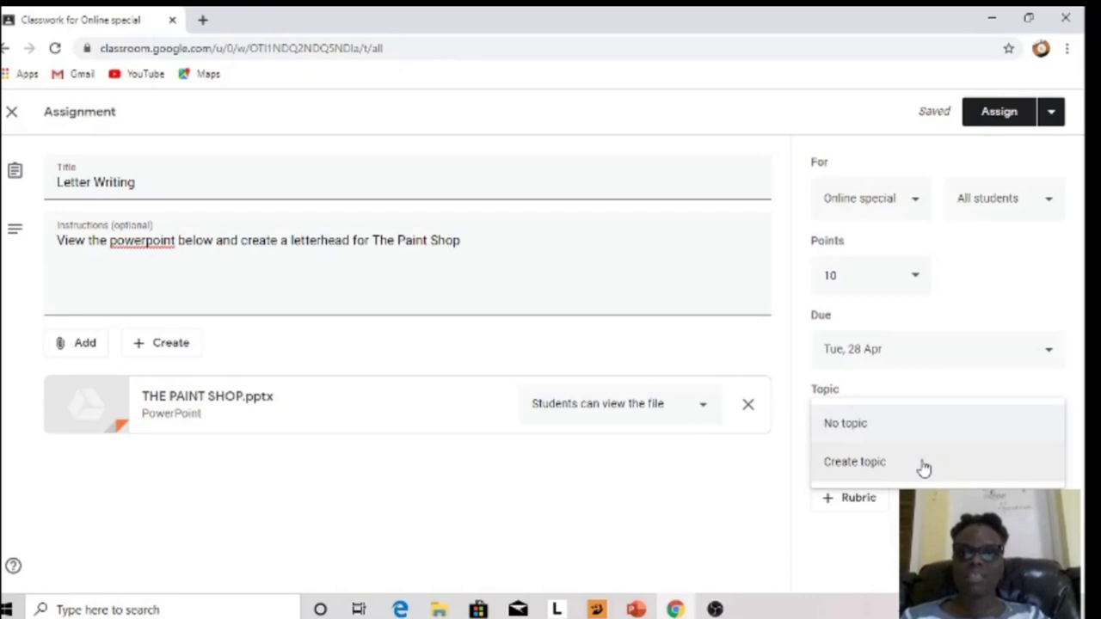
pyautogui.click(864, 467)
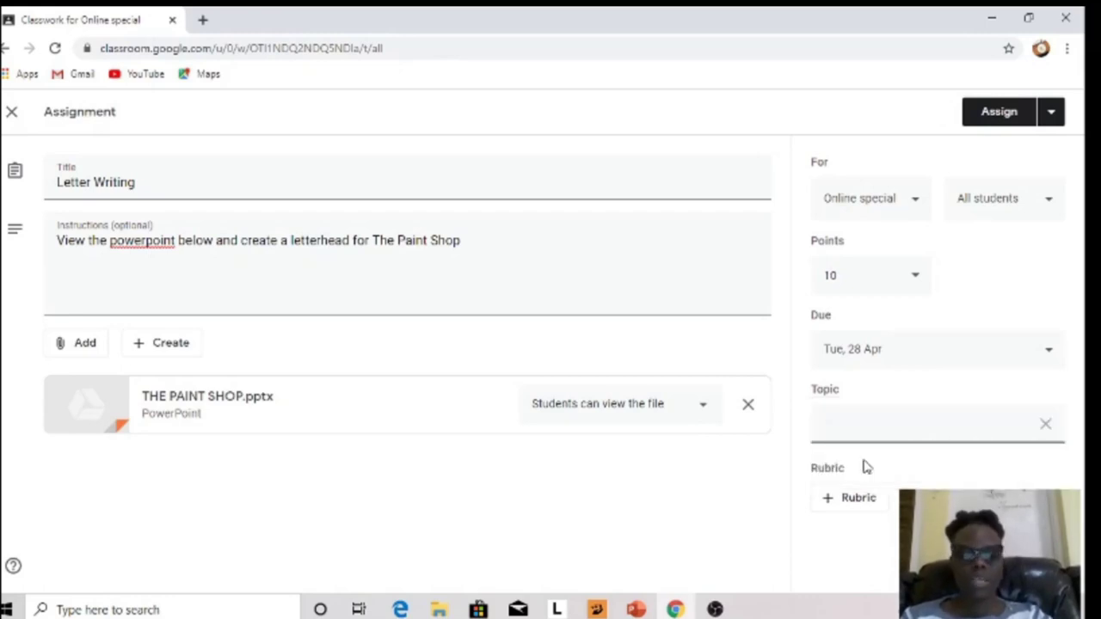
pyautogui.write('Writing Task')
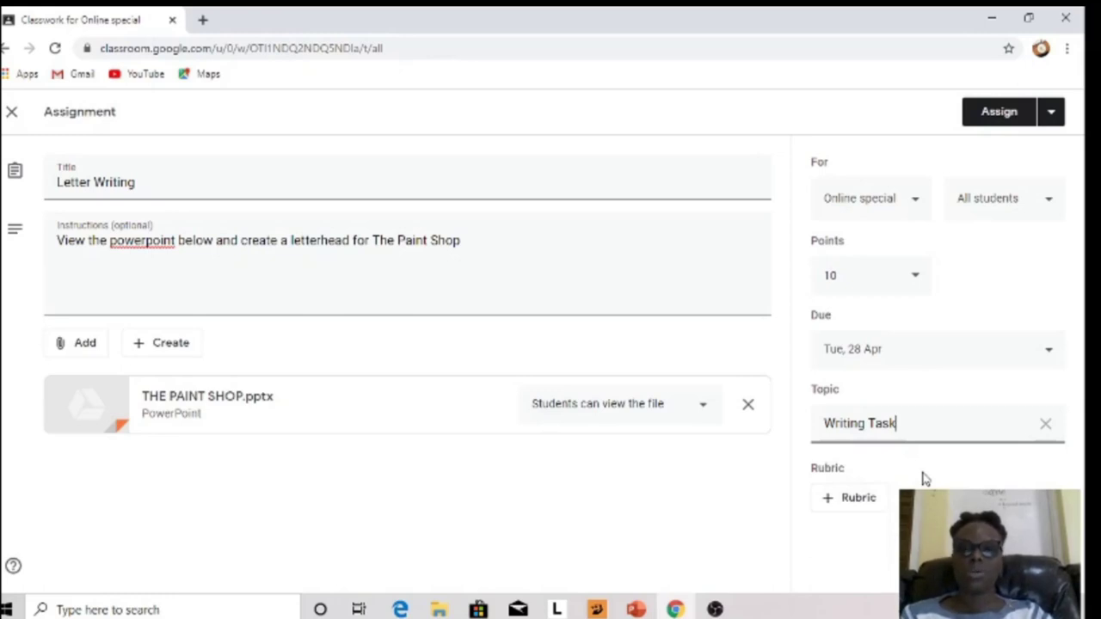
pyautogui.click(1000, 113)
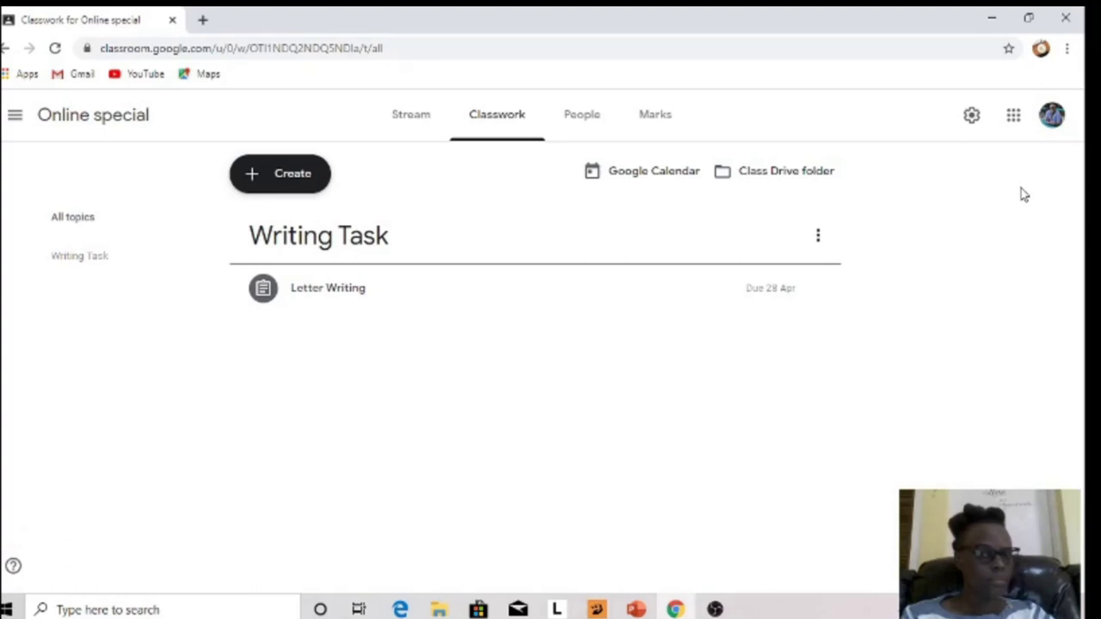
# - Start a new short-answer question in the classwork with the text "Business Letters"
pyautogui.click(248, 178)
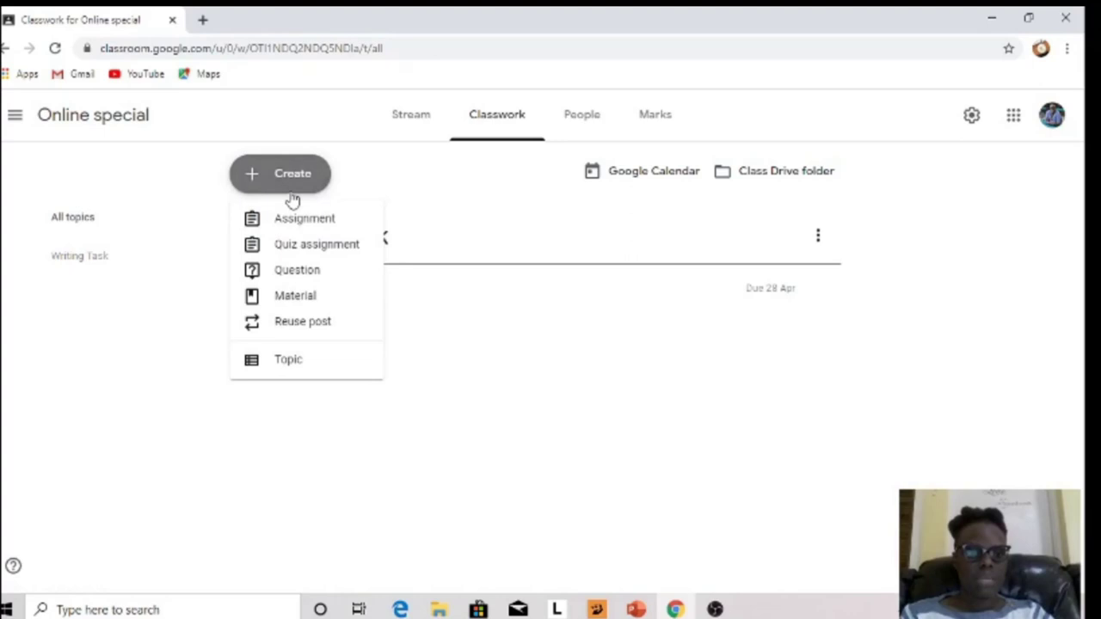
pyautogui.click(296, 274)
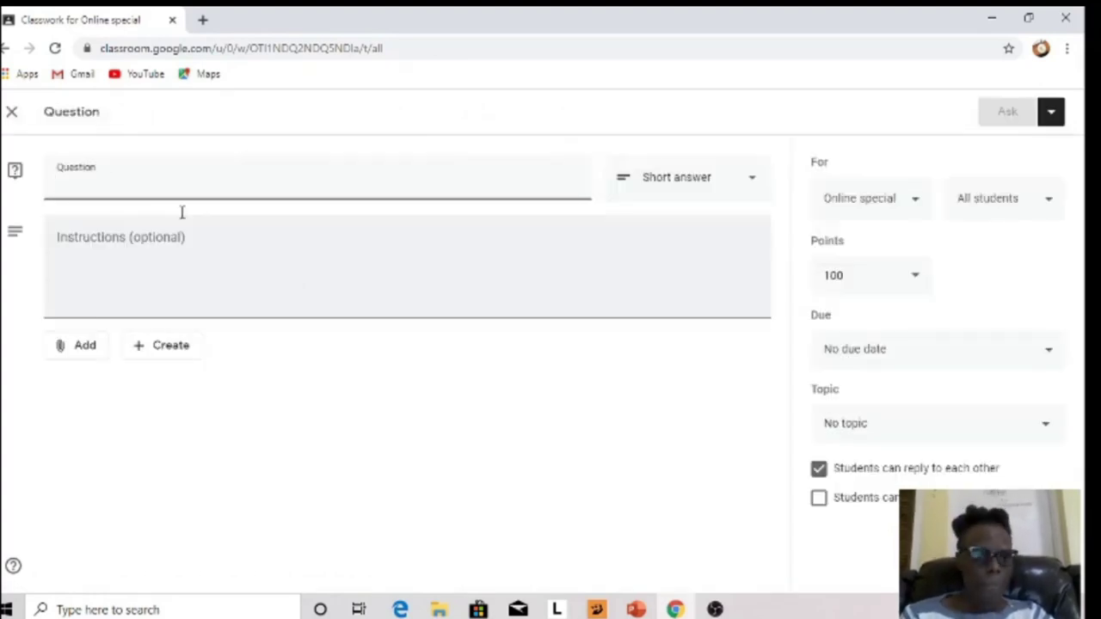
pyautogui.click(123, 188)
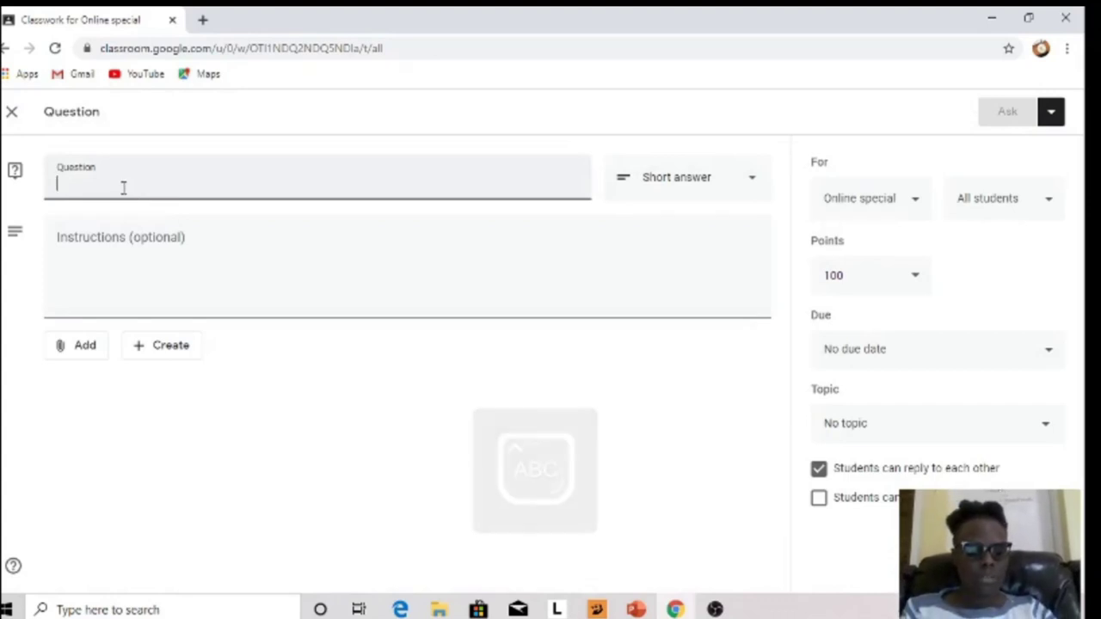
pyautogui.write('B')
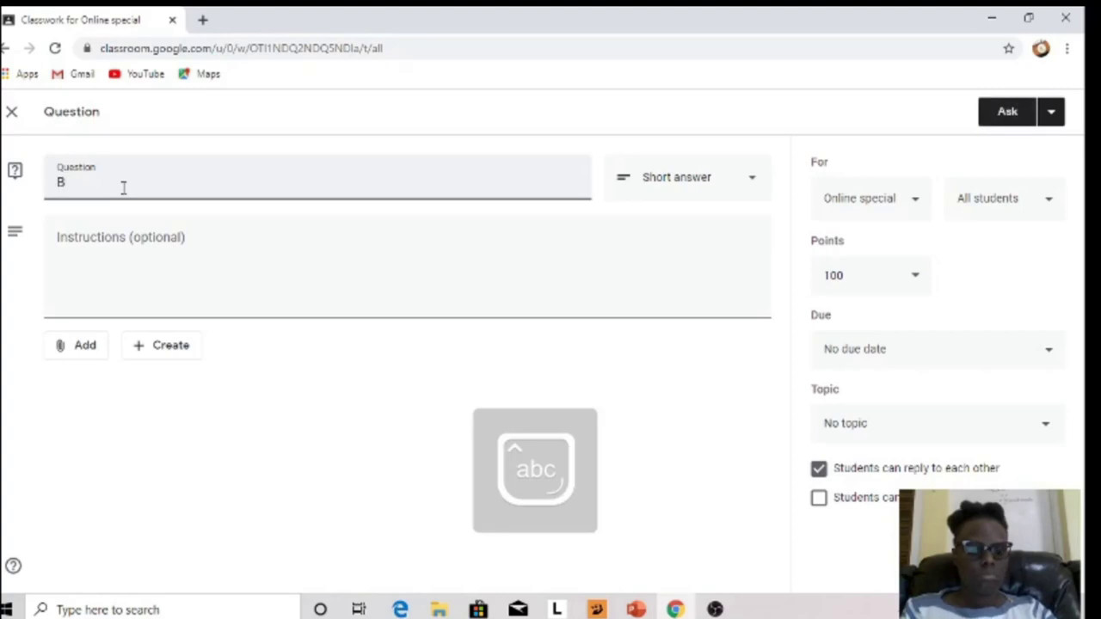
pyautogui.write('usiness ')
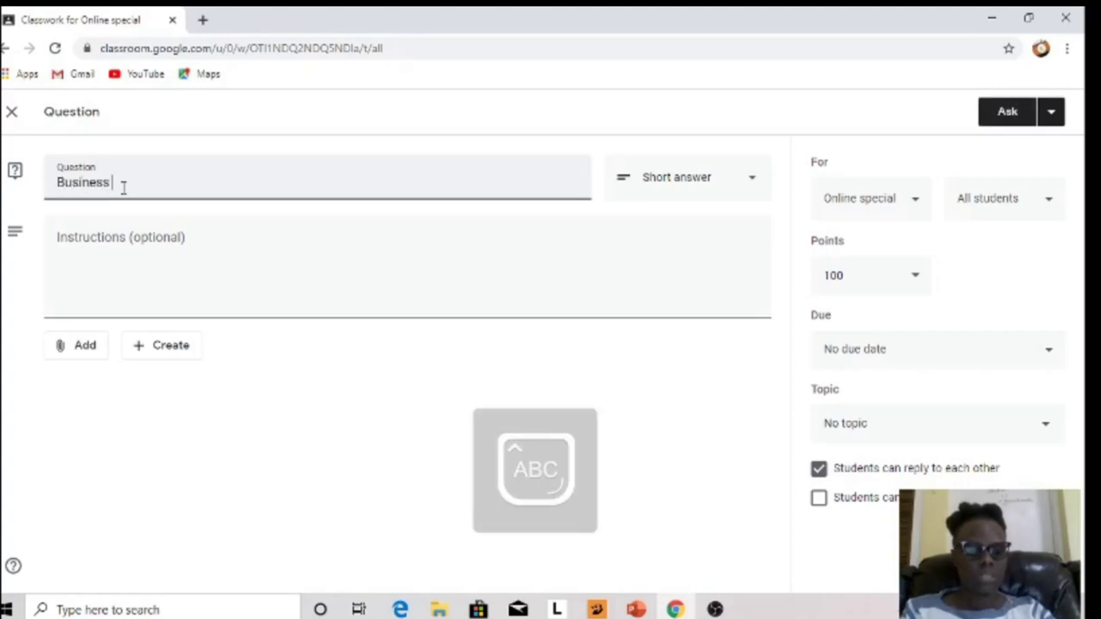
pyautogui.write('Letters')
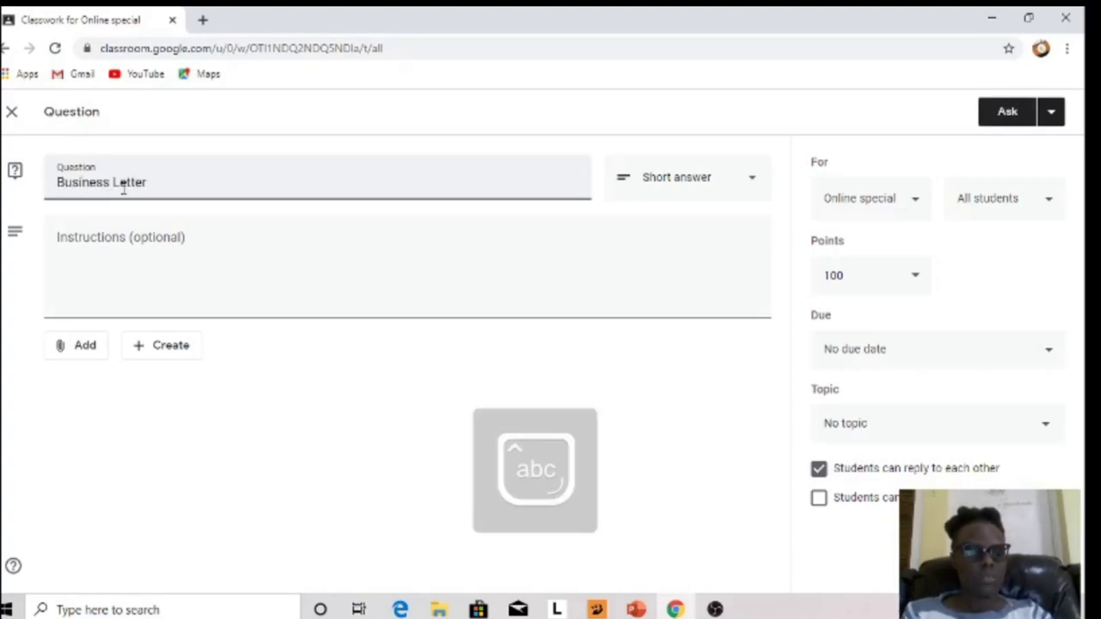
# - Extend the question text to read "Business Letters- What is a business letter?"
pyautogui.click(109, 249)
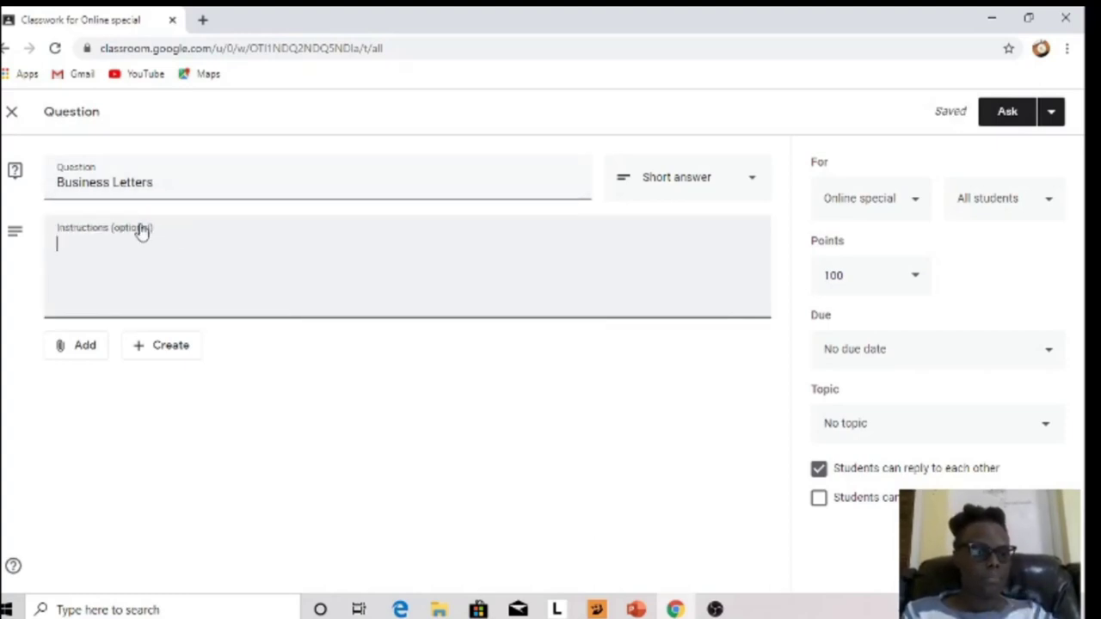
pyautogui.click(163, 183)
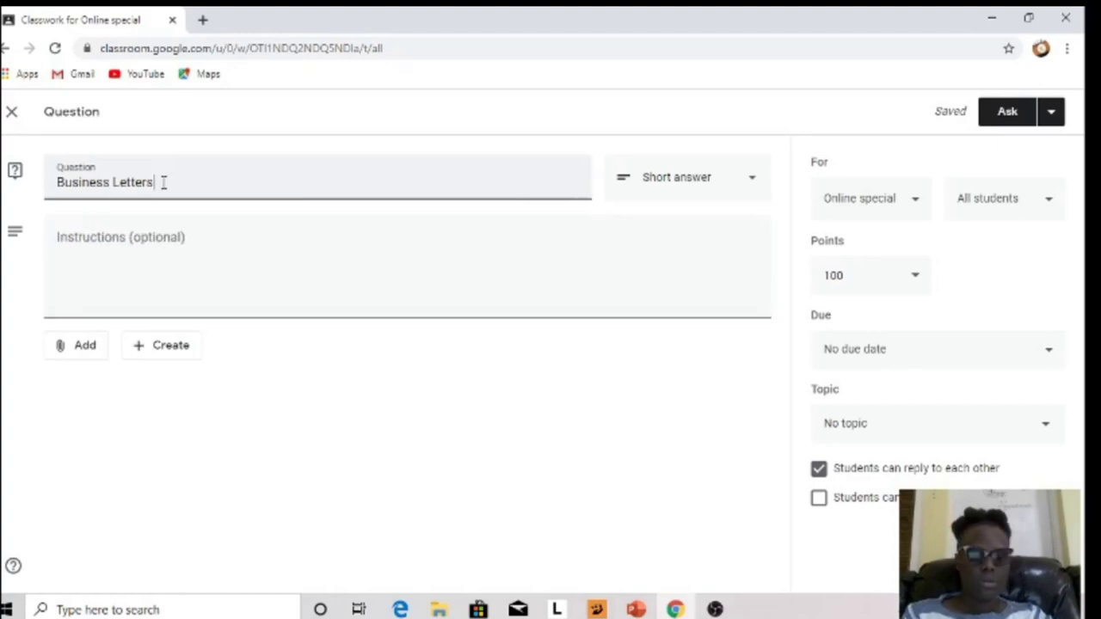
pyautogui.write('-')
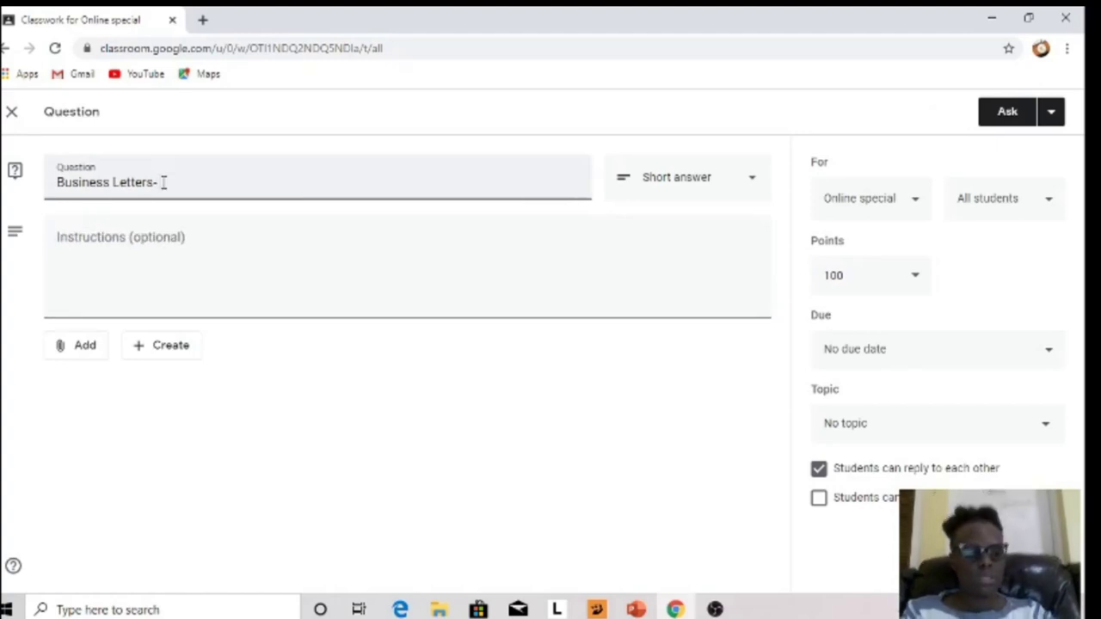
pyautogui.press('capslock')
pyautogui.press('capslock')
pyautogui.write('Whaht')
pyautogui.press('BackSpace')
pyautogui.press('BackSpace')
pyautogui.write('t is a business letter')
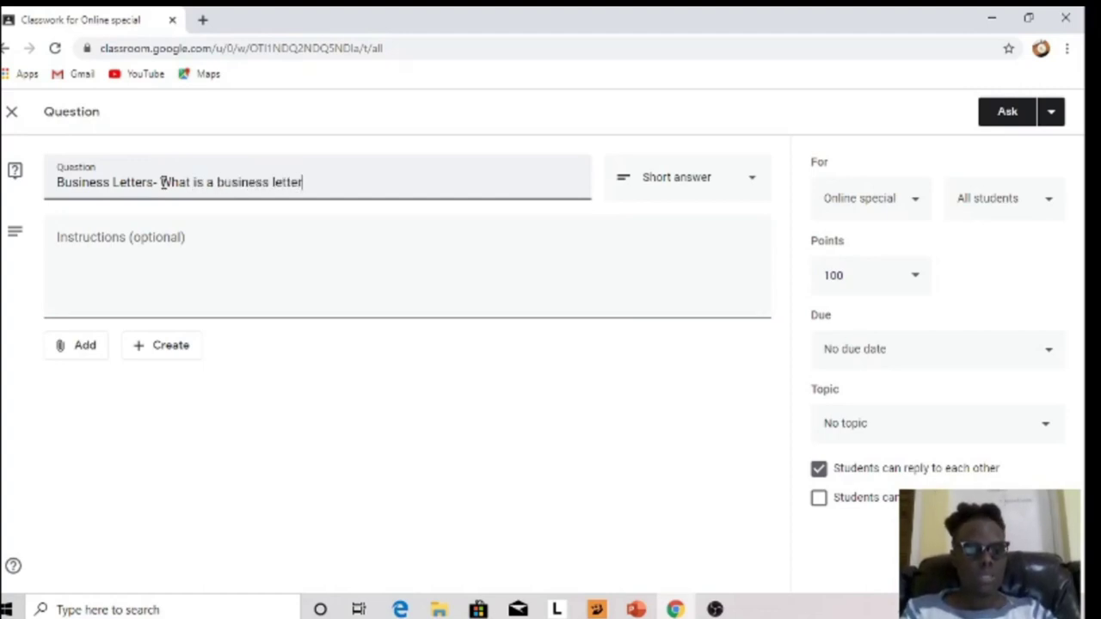
pyautogui.write('?')
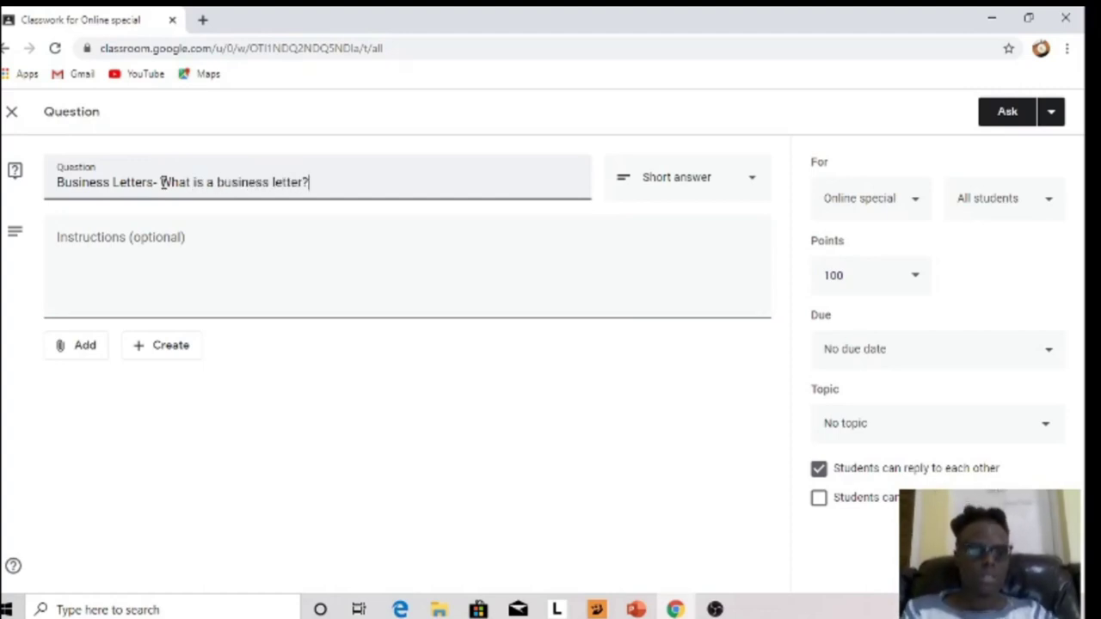
# - Enter the question's instructions "Record your answer below"
pyautogui.click(149, 247)
pyautogui.press('capslock')
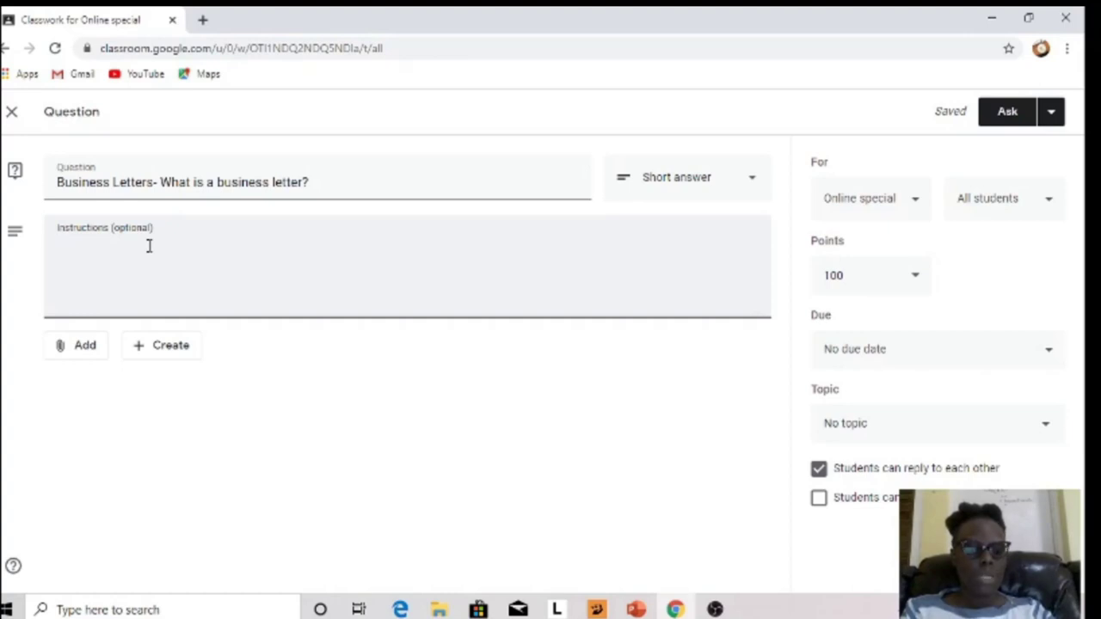
pyautogui.press('capslock')
pyautogui.write('Record')
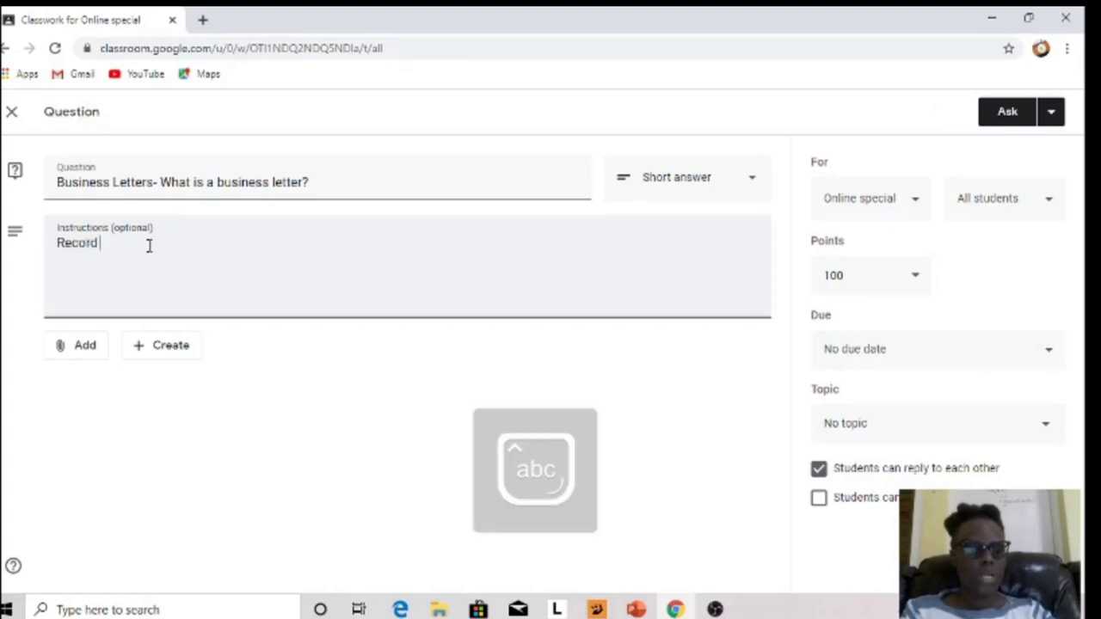
pyautogui.write(' your a')
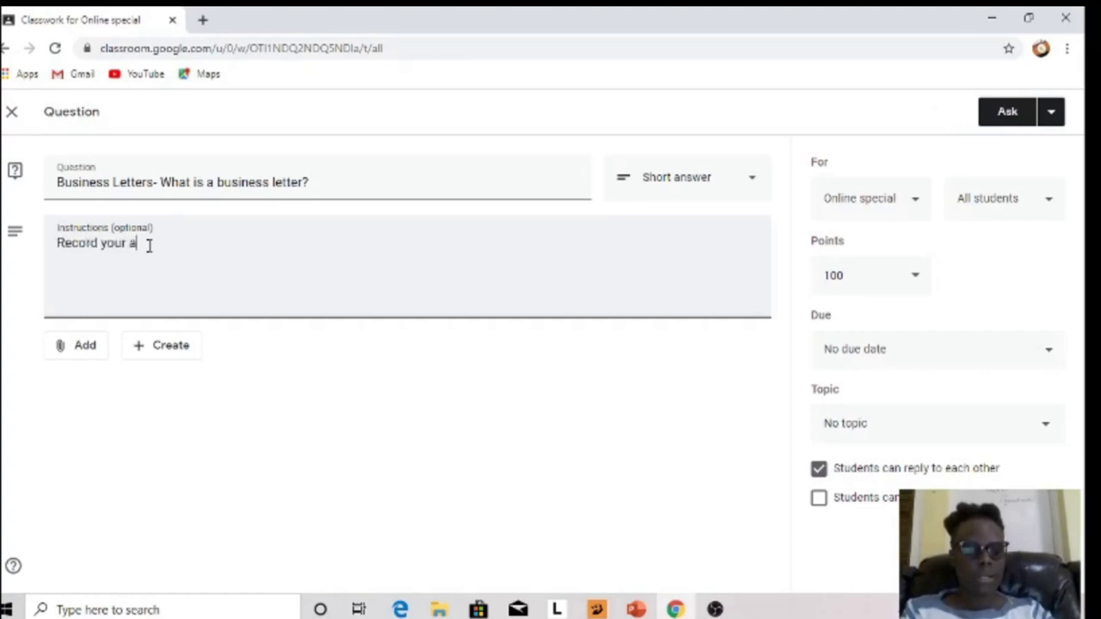
pyautogui.write('nswer belwo')
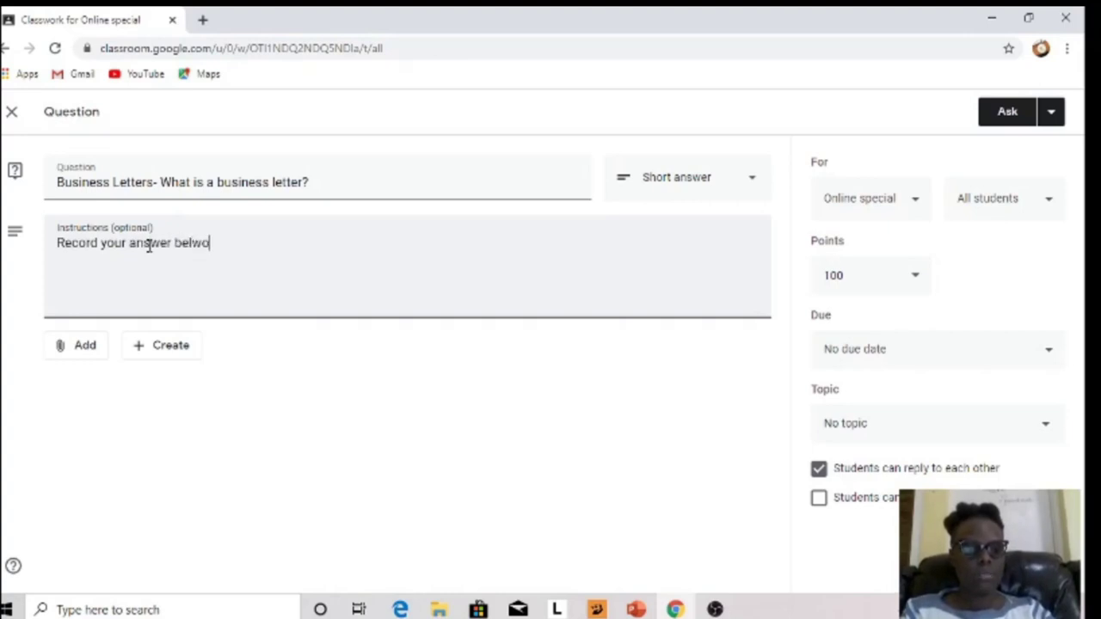
pyautogui.press('BackSpace')
pyautogui.press('BackSpace')
pyautogui.write('ow')
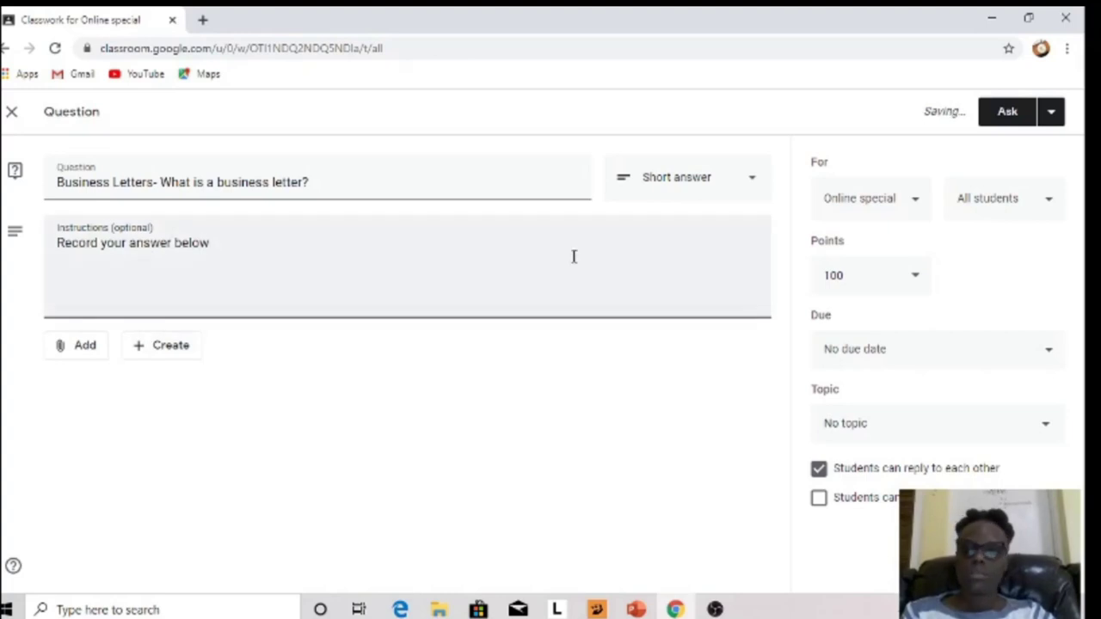
# - Set the question's points to 2 and its due date to 23 Apr 2020, leaving the time empty
pyautogui.click(898, 274)
pyautogui.press('BackSpace')
pyautogui.press('BackSpace')
pyautogui.press('BackSpace')
pyautogui.write('2')
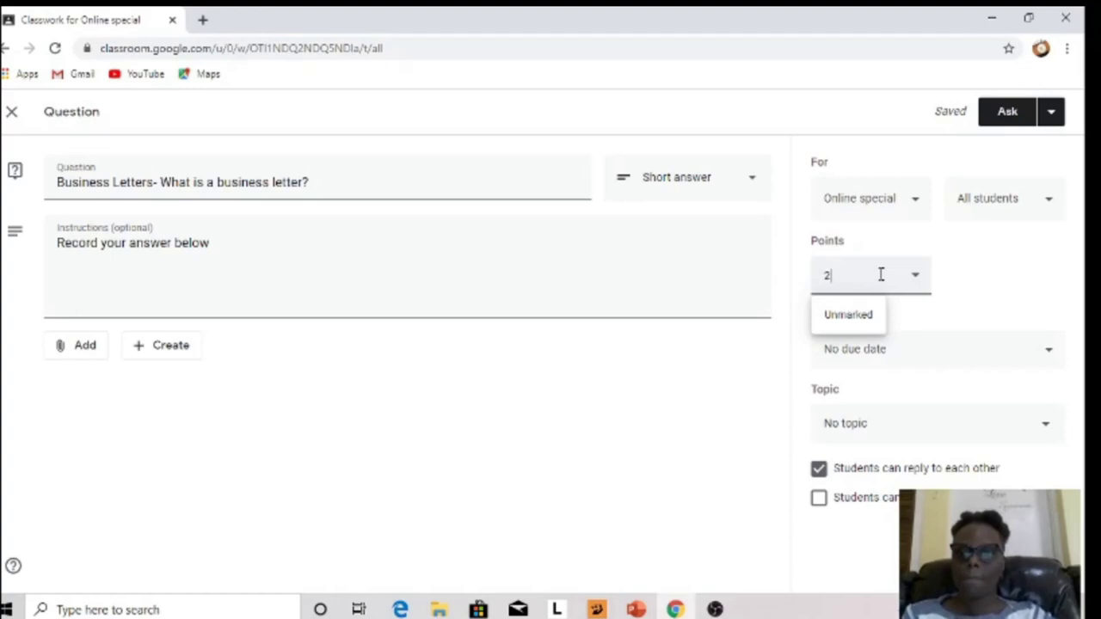
pyautogui.click(1039, 349)
pyautogui.click(975, 411)
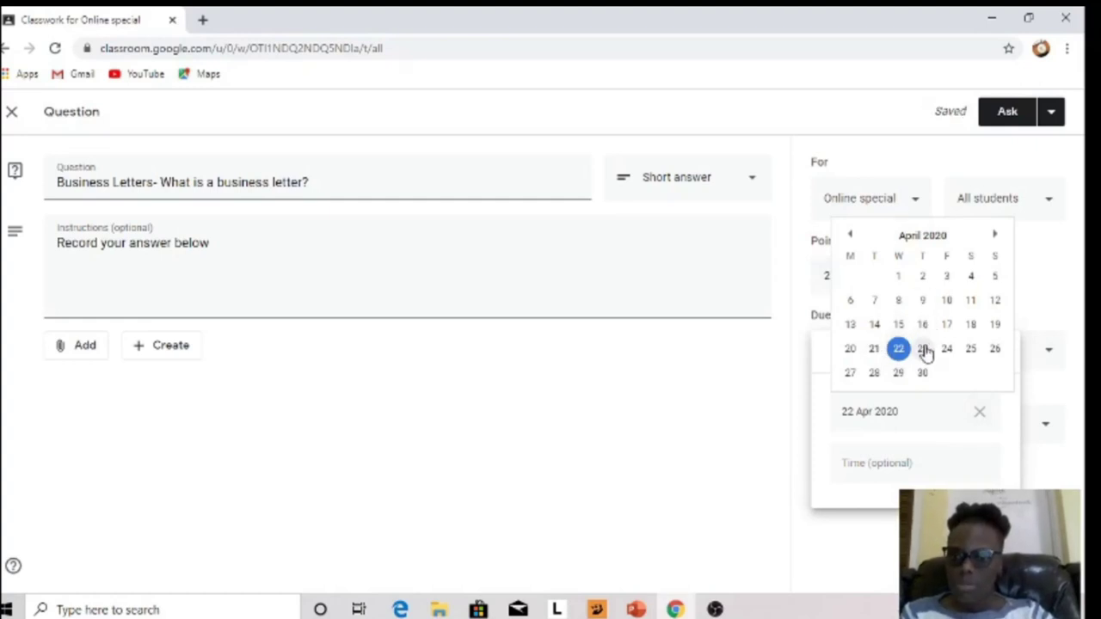
pyautogui.click(924, 349)
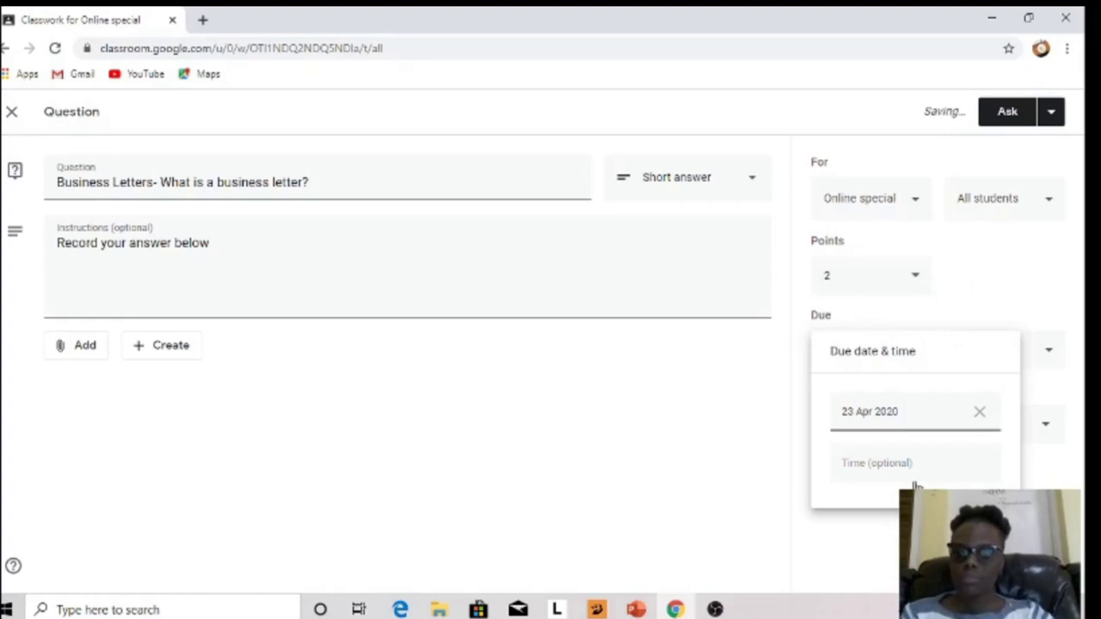
pyautogui.click(841, 528)
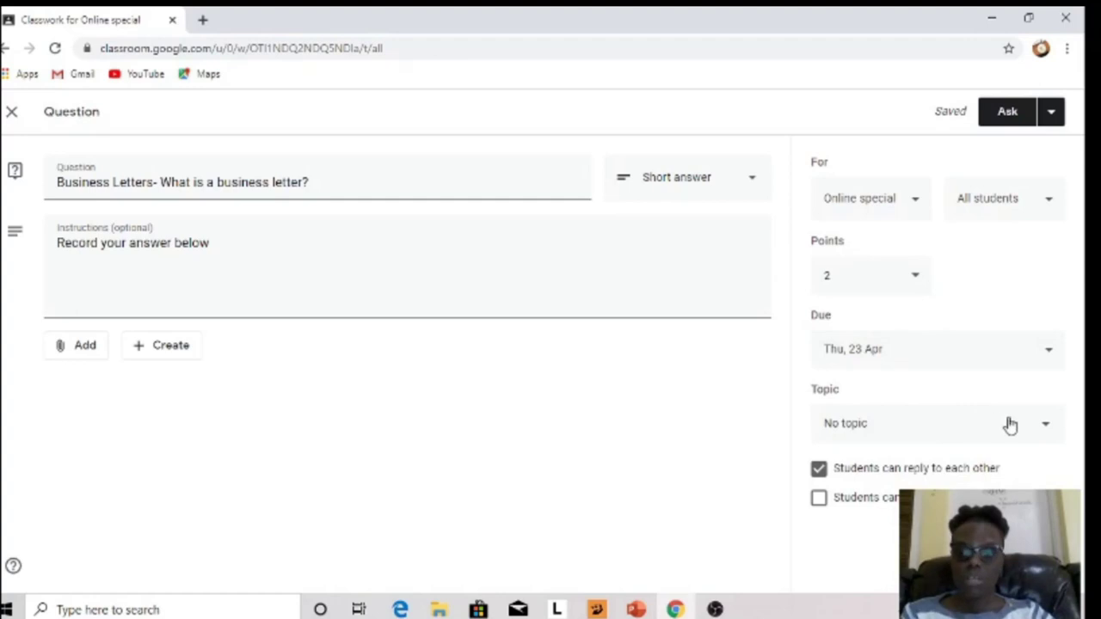
# - File the question under the existing Writing Task topic and post it to the class
pyautogui.click(1049, 432)
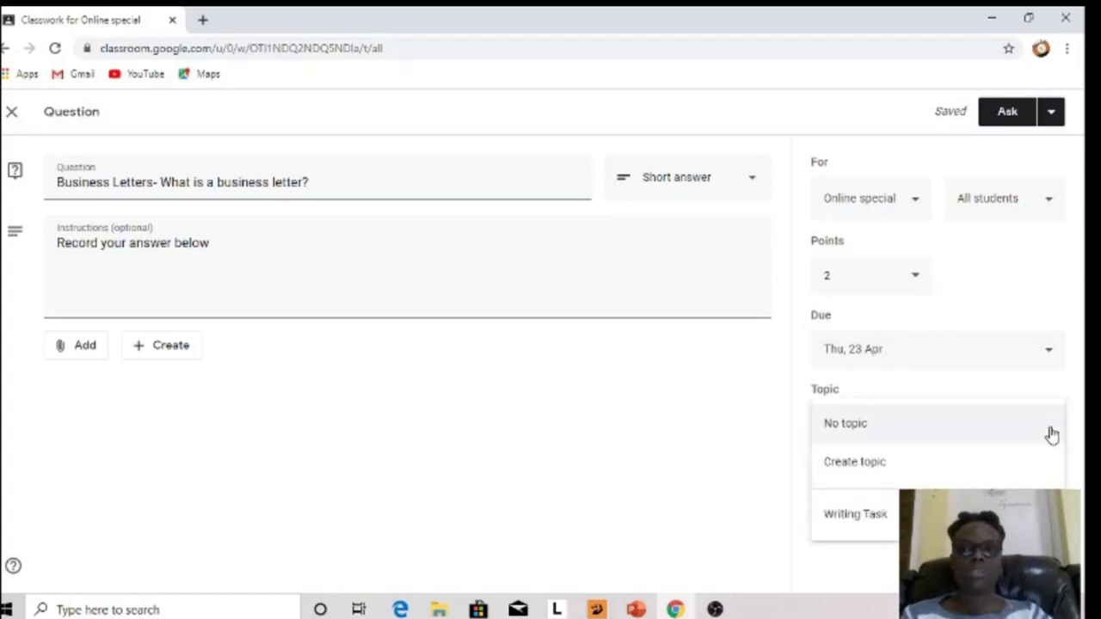
pyautogui.click(870, 514)
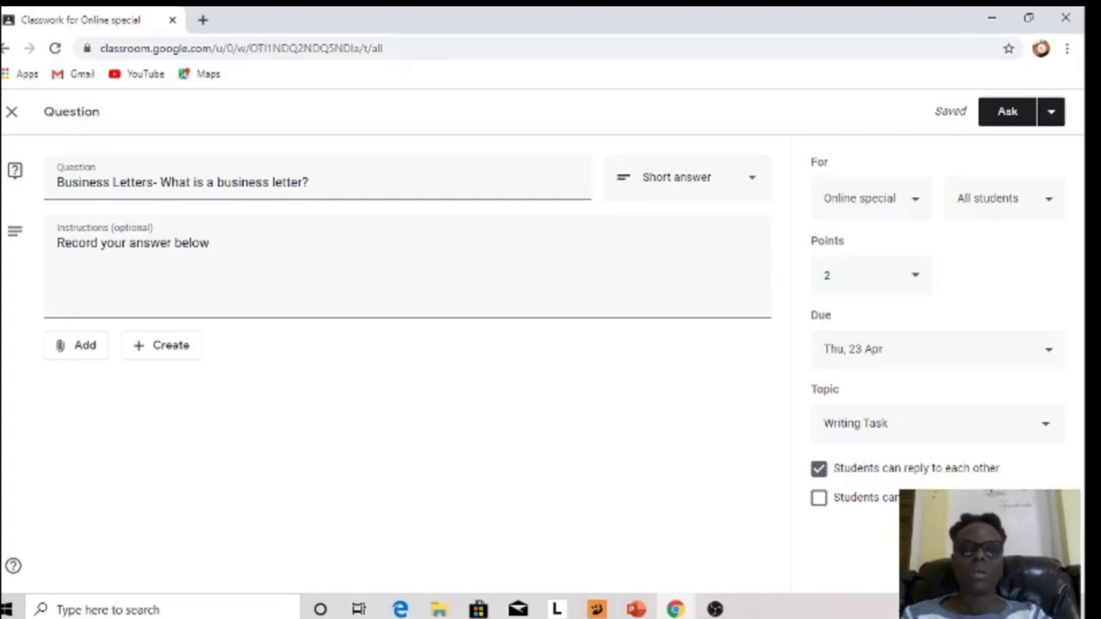
pyautogui.click(819, 499)
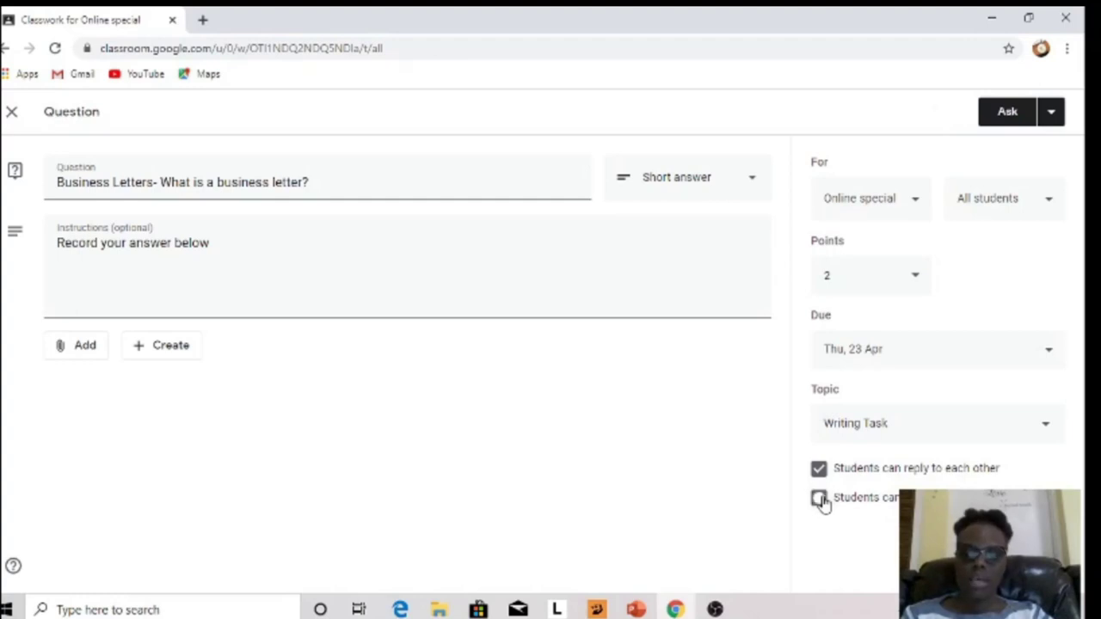
pyautogui.click(1008, 113)
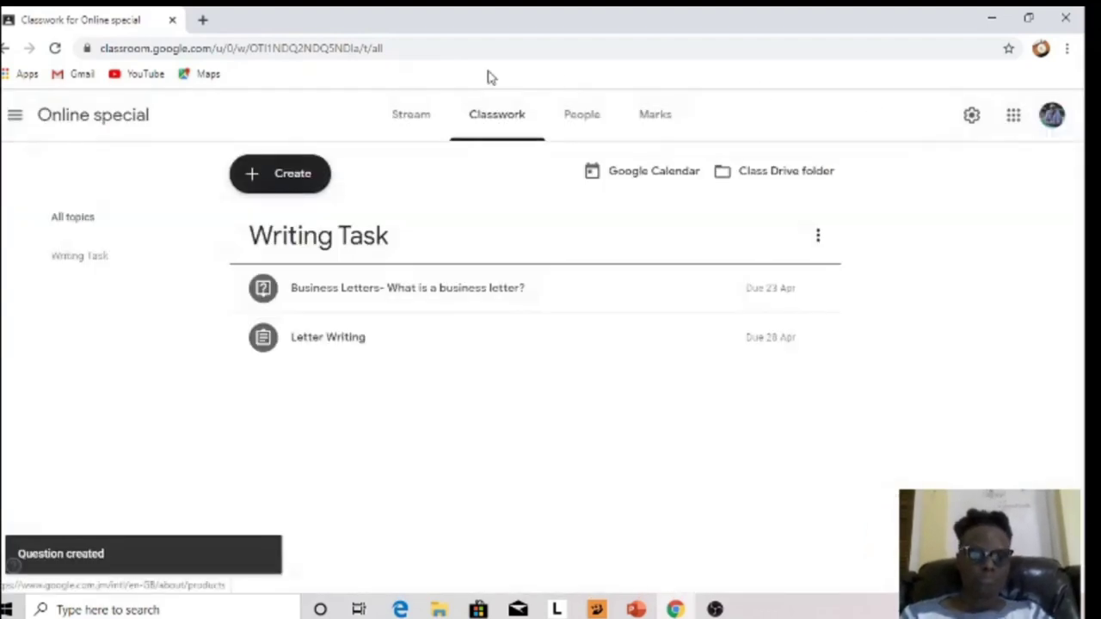
# - Look through the posts in the class stream and return to the classwork
pyautogui.click(414, 117)
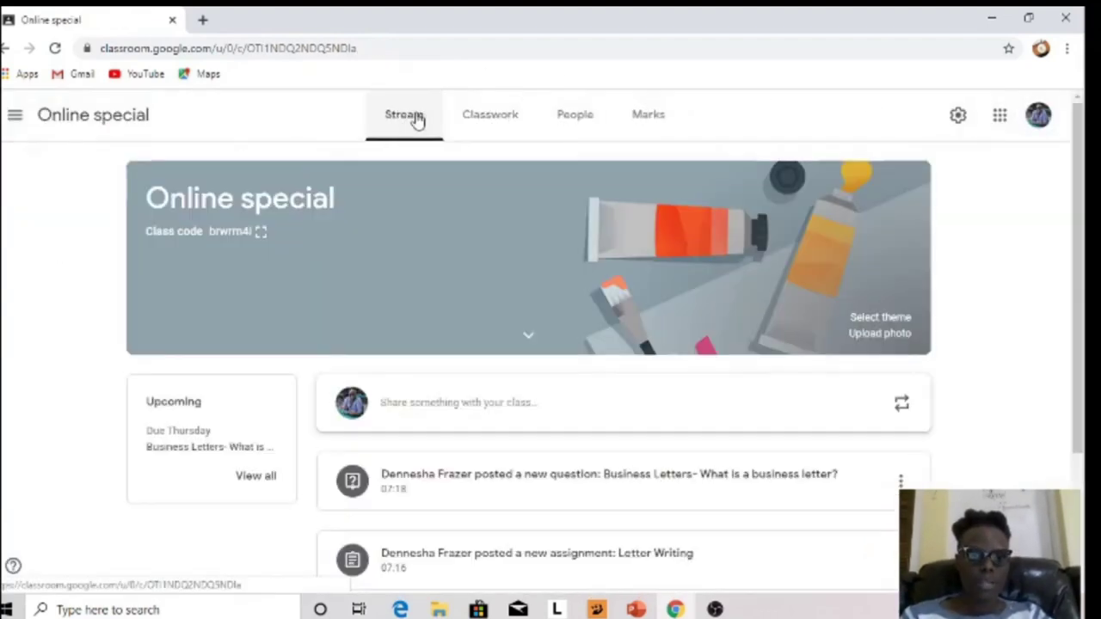
pyautogui.moveTo(1083, 233); pyautogui.dragTo(1074, 369)
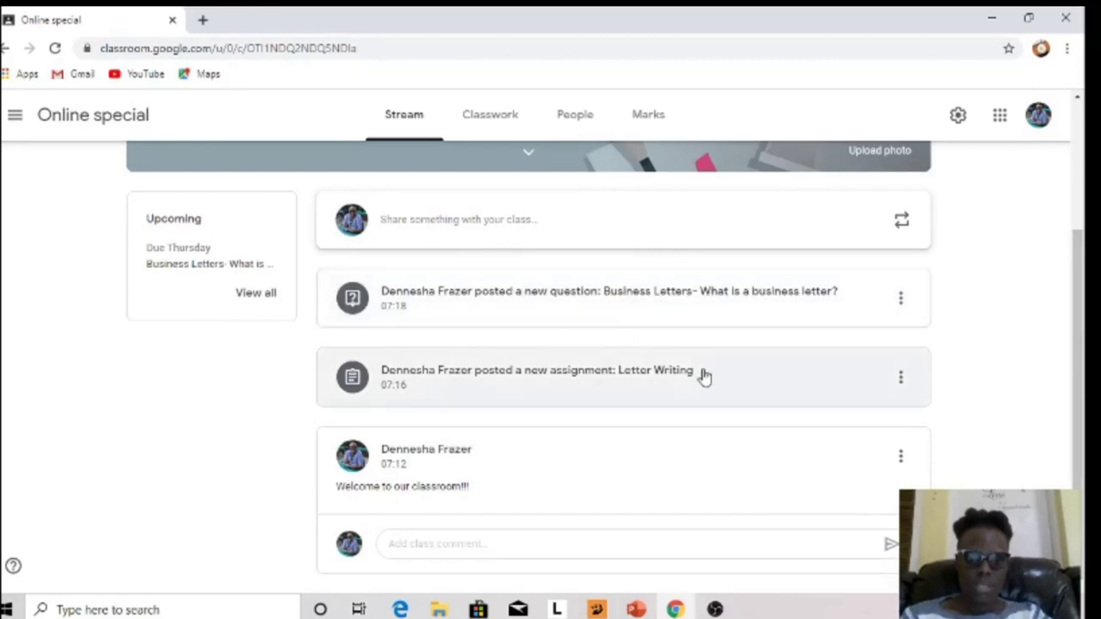
pyautogui.click(473, 127)
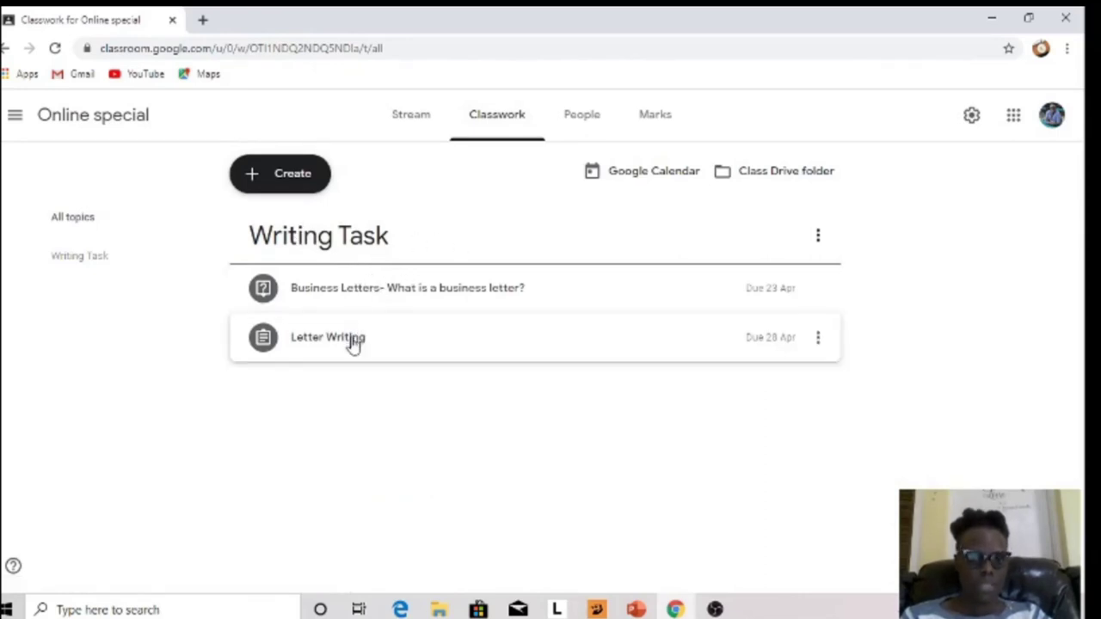
# - Start a new class material and choose to attach a YouTube video to it
pyautogui.click(254, 184)
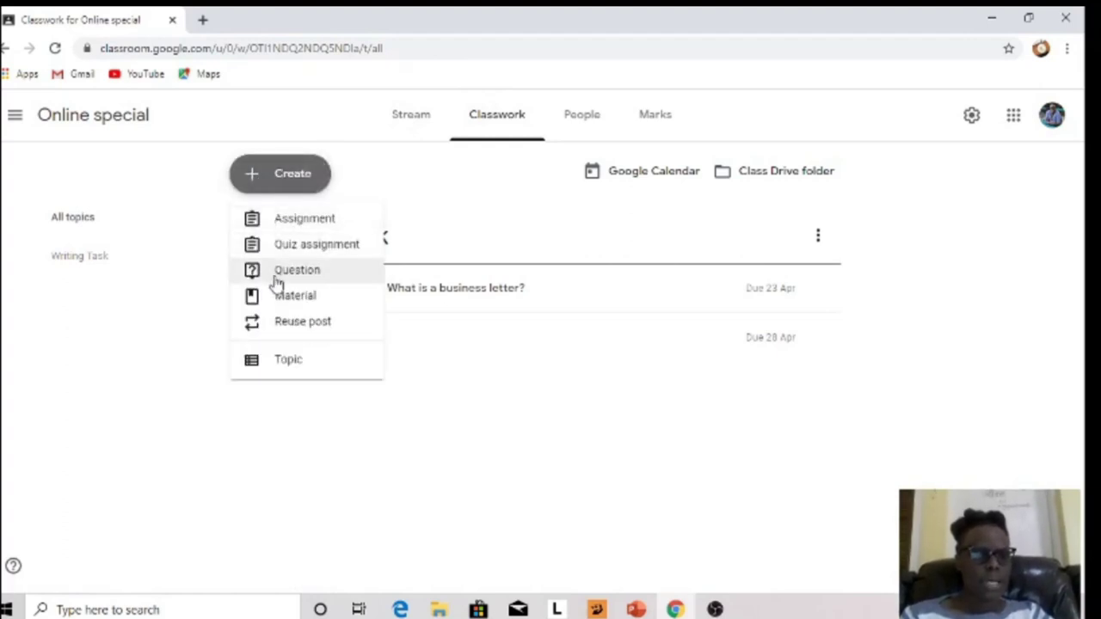
pyautogui.click(298, 302)
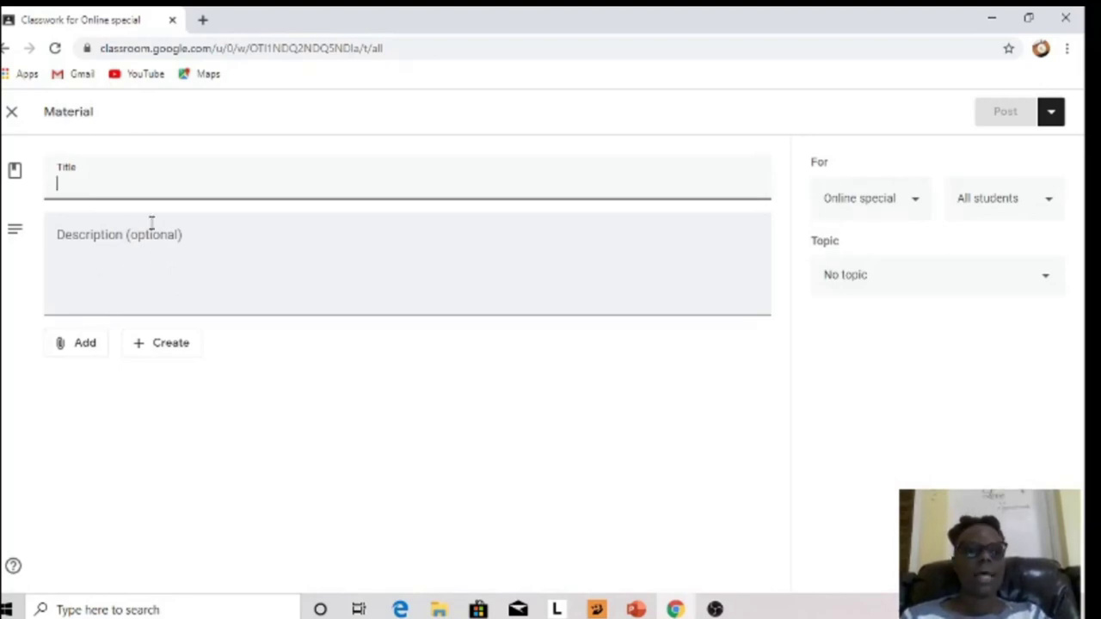
pyautogui.click(60, 355)
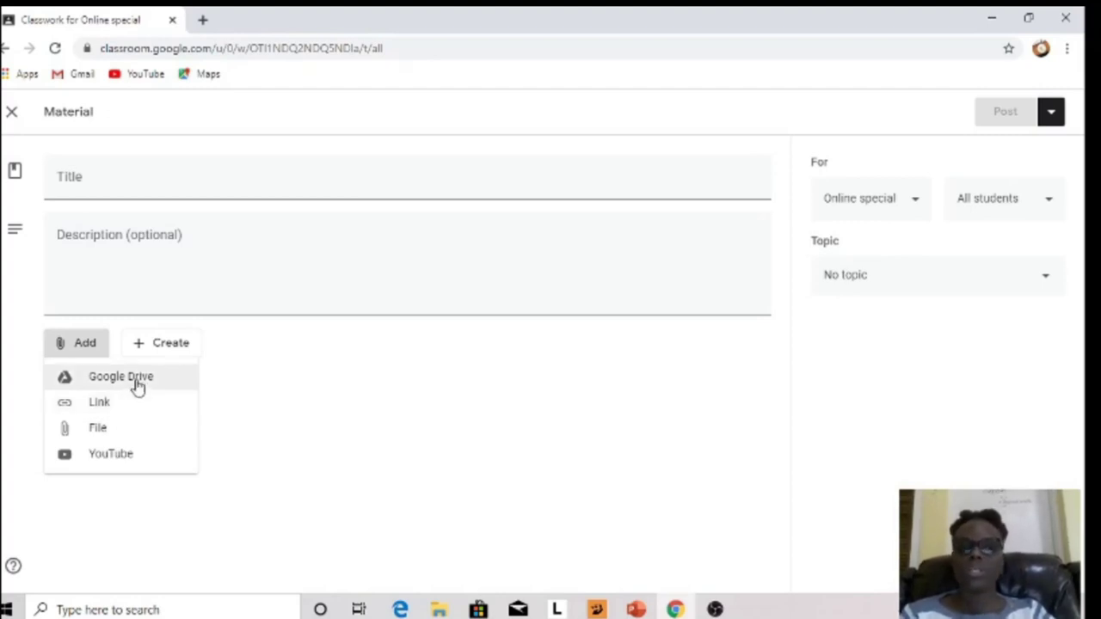
pyautogui.click(115, 456)
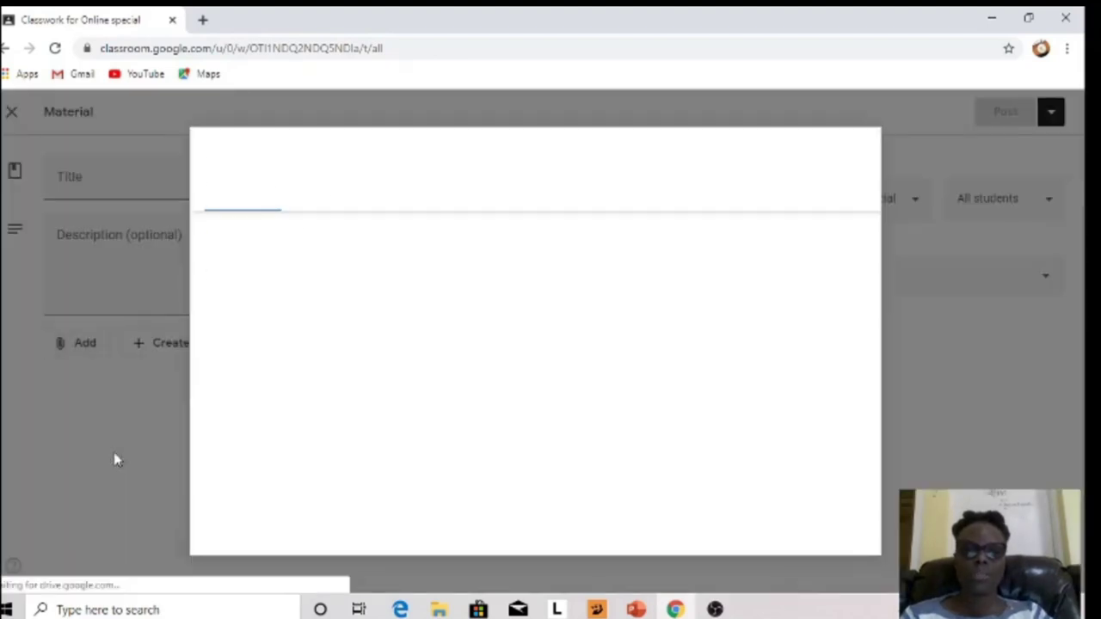
# - Search YouTube for "letter writing" and attach the video "Writing Letters: formal & informal English" to the material
pyautogui.click(392, 243)
pyautogui.write('vide')
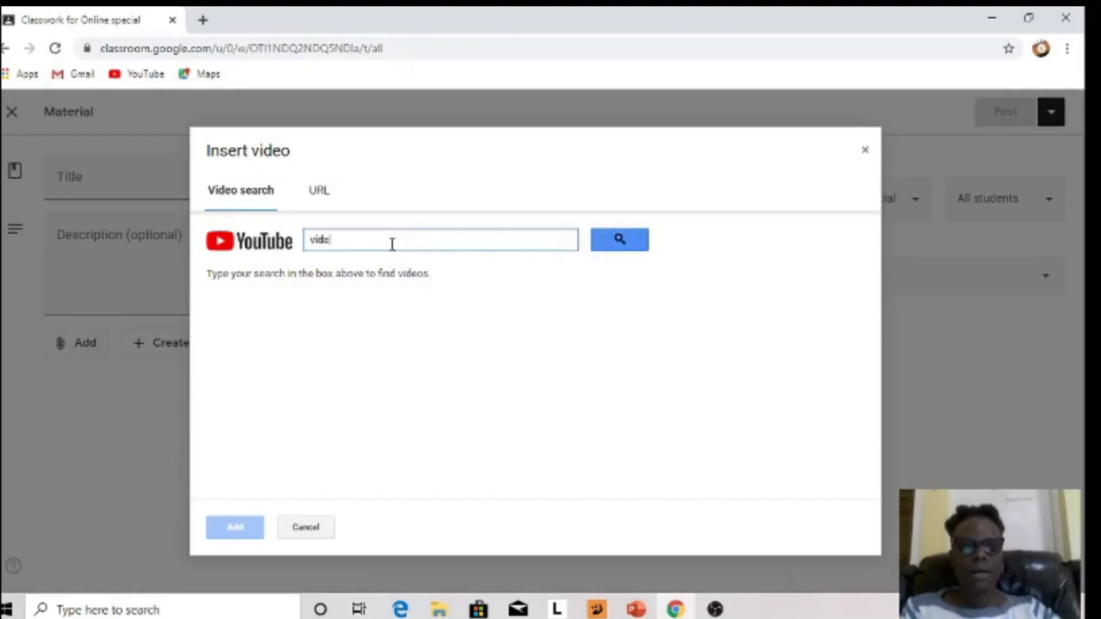
pyautogui.press('BackSpace')
pyautogui.write('1st')
pyautogui.write('ter writin')
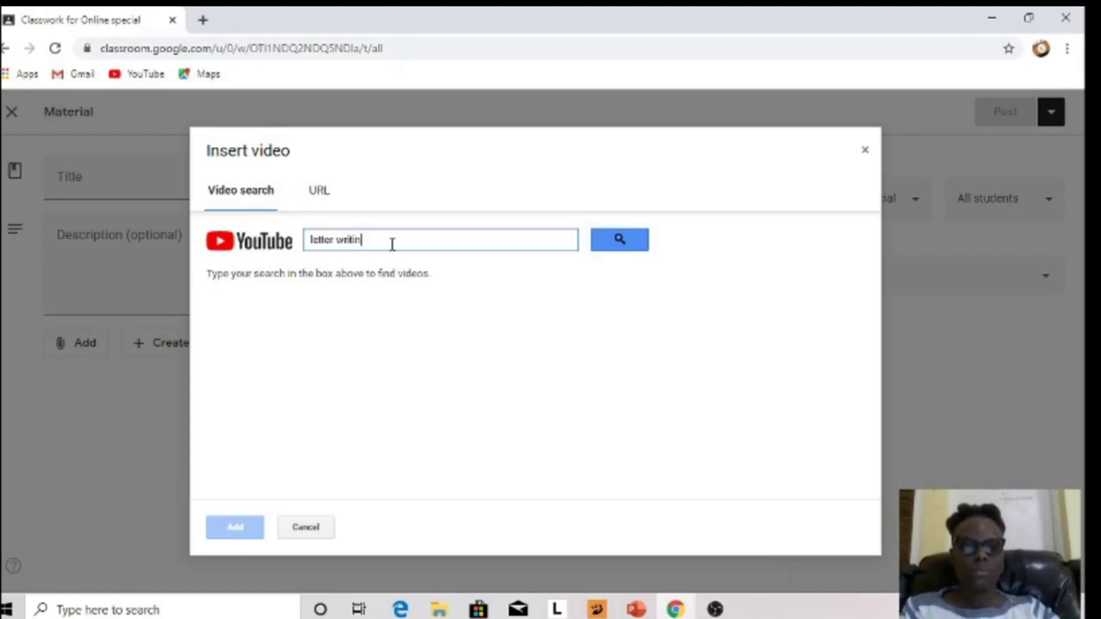
pyautogui.write('gg')
pyautogui.press('Return')
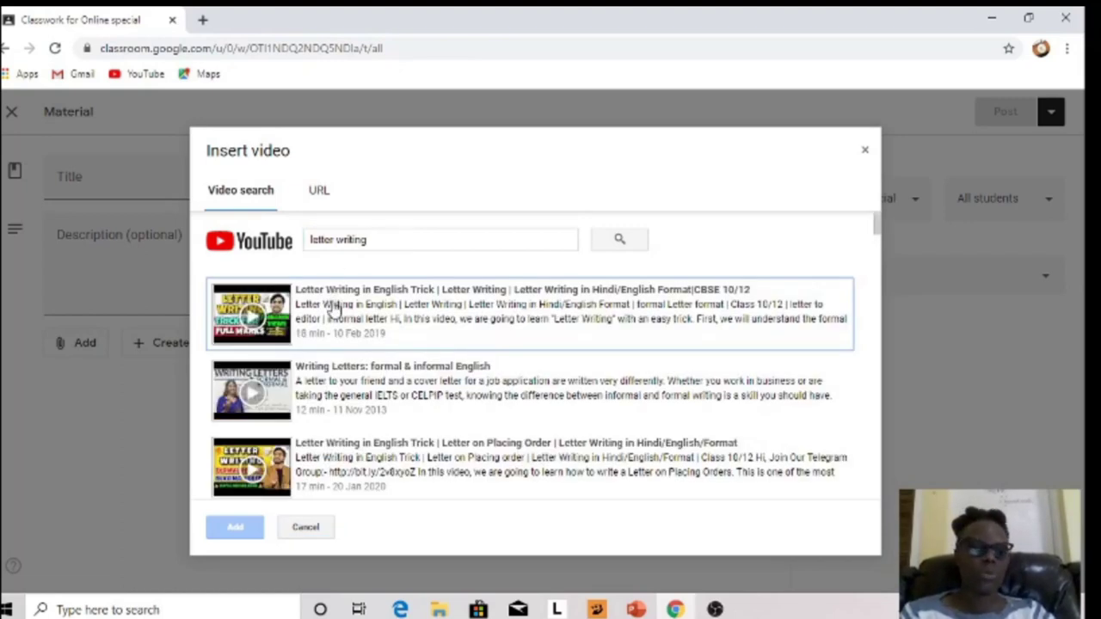
pyautogui.click(325, 389)
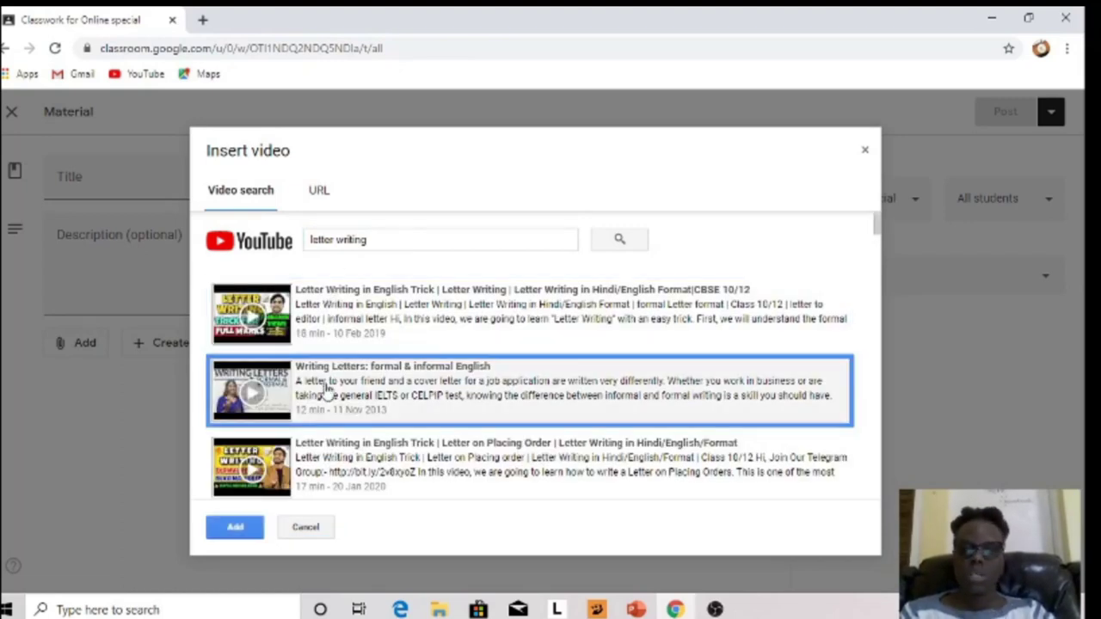
pyautogui.click(236, 528)
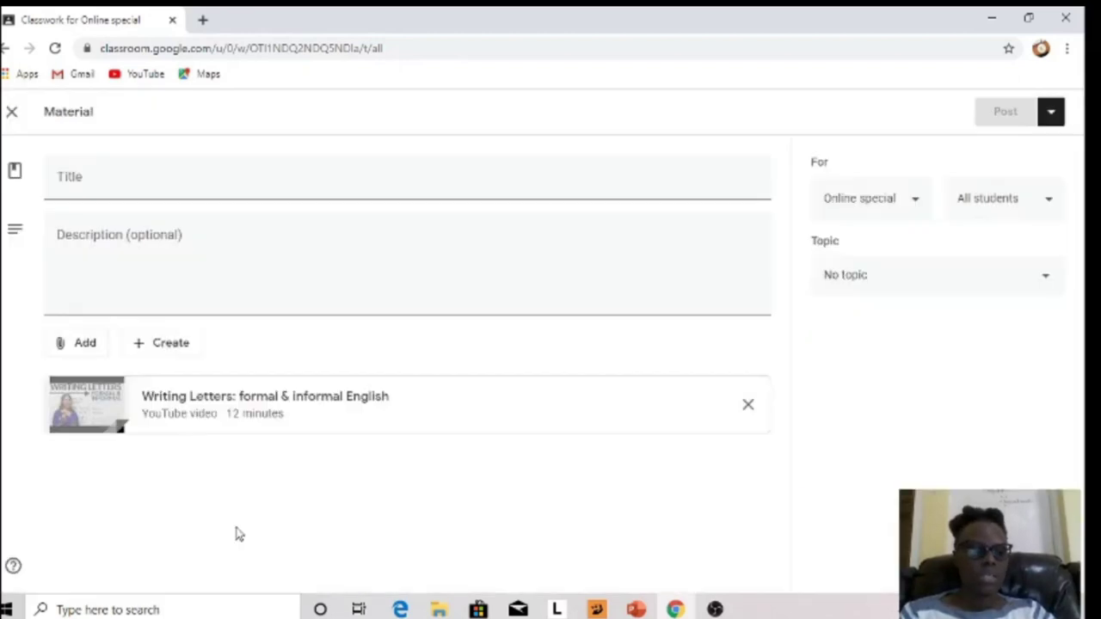
# - Upload the PowerPoint file THE PAINT SHOP.pptx from the device as a second attachment to the material
pyautogui.click(62, 346)
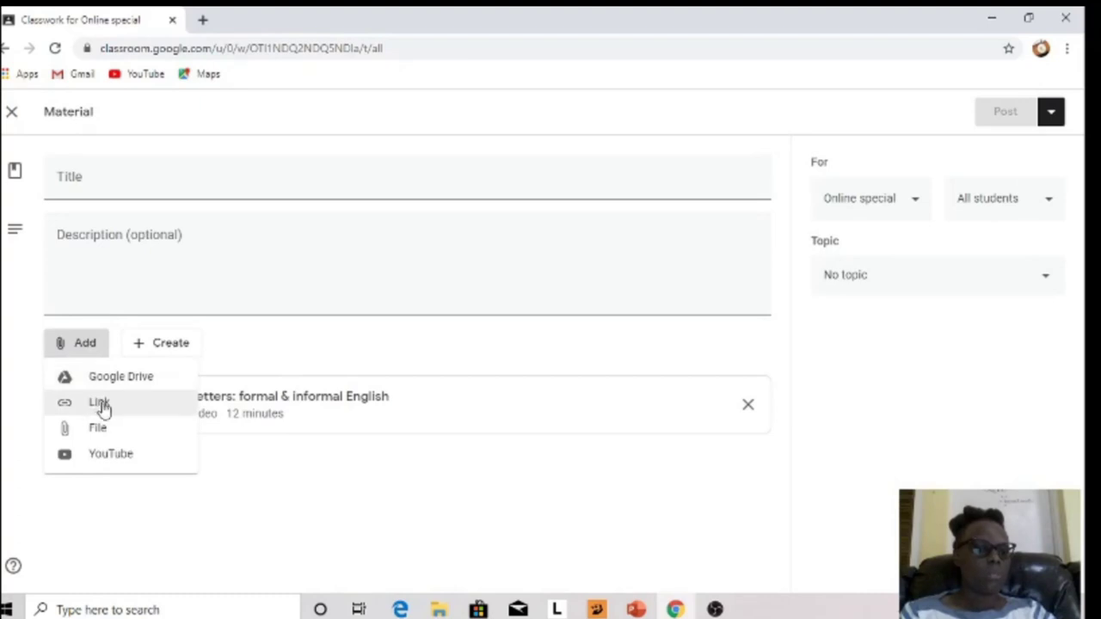
pyautogui.click(107, 431)
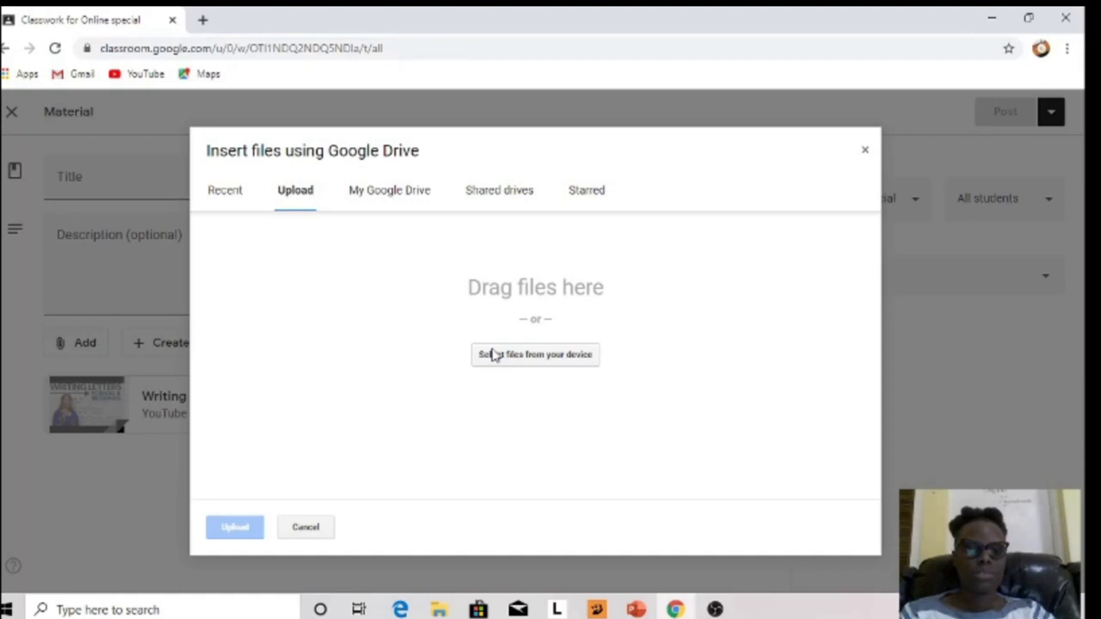
pyautogui.click(494, 355)
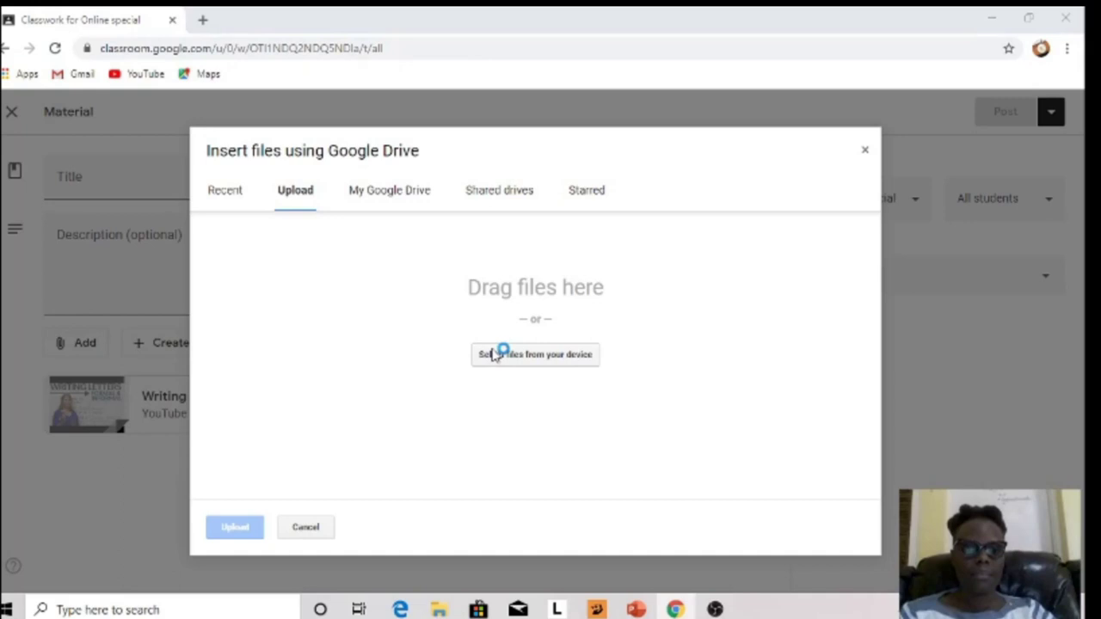
pyautogui.click(384, 366)
pyautogui.click(235, 526)
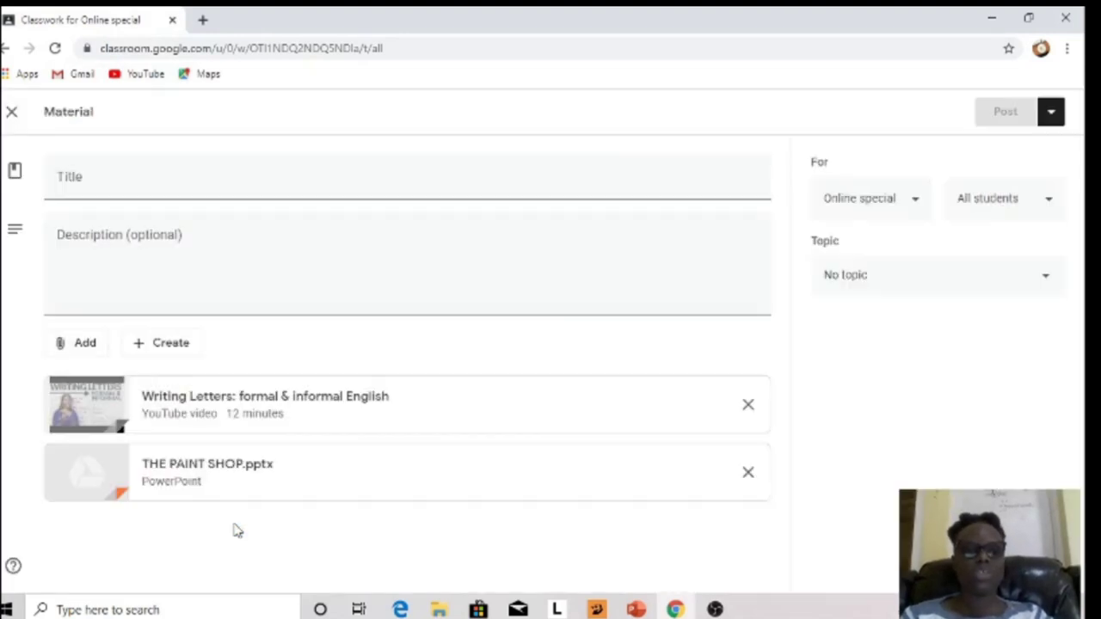
# - Title the material "Letter Writing", leave its description empty, and post it to all students without a topic
pyautogui.click(82, 350)
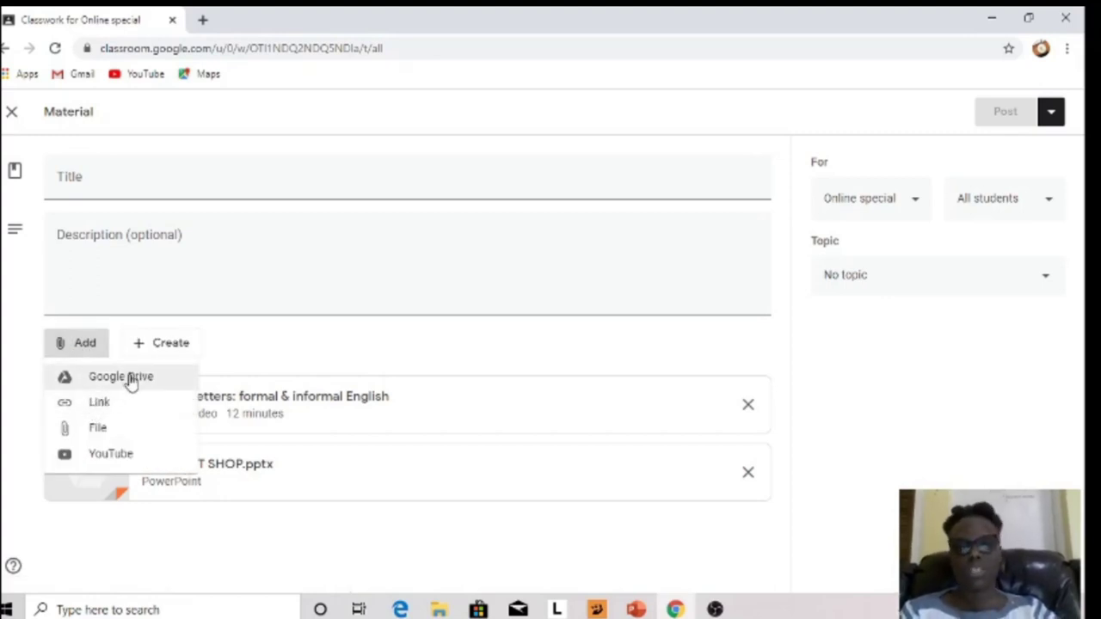
pyautogui.click(148, 188)
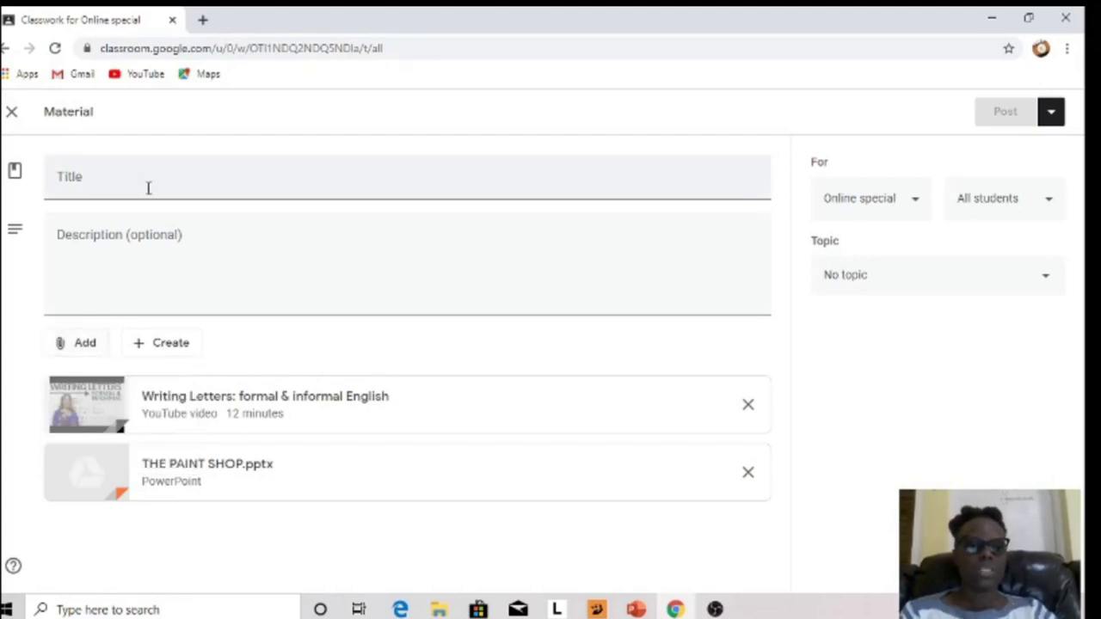
pyautogui.click(148, 188)
pyautogui.press('capslock')
pyautogui.write('Letteer')
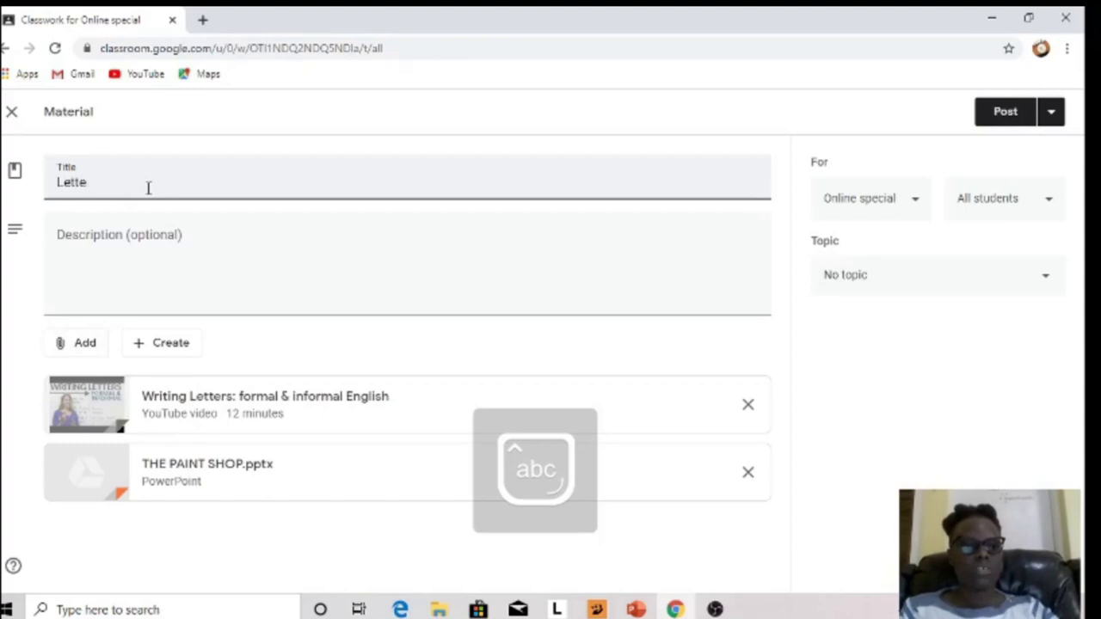
pyautogui.press('BackSpace')
pyautogui.write('er')
pyautogui.press('capslock')
pyautogui.write('W')
pyautogui.press('capslock')
pyautogui.write('riting')
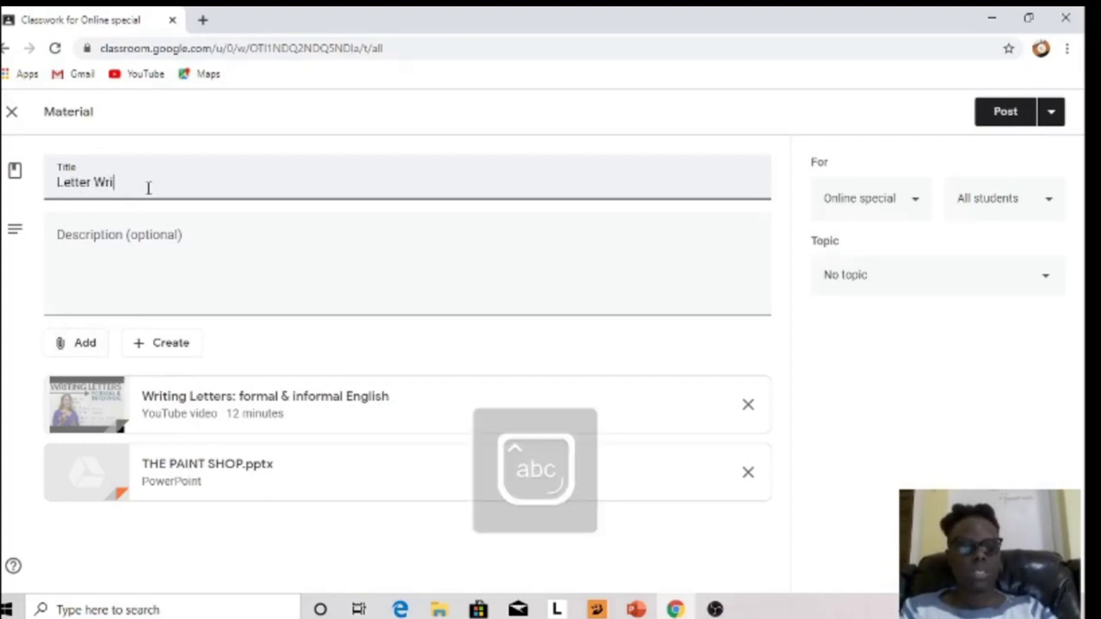
pyautogui.click(147, 232)
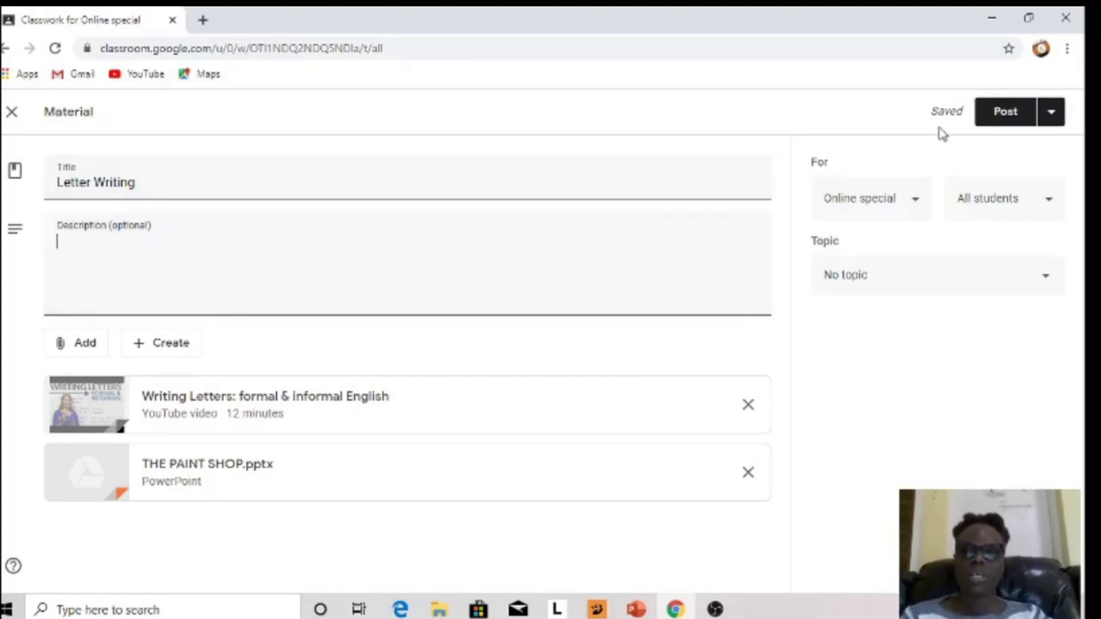
pyautogui.click(996, 120)
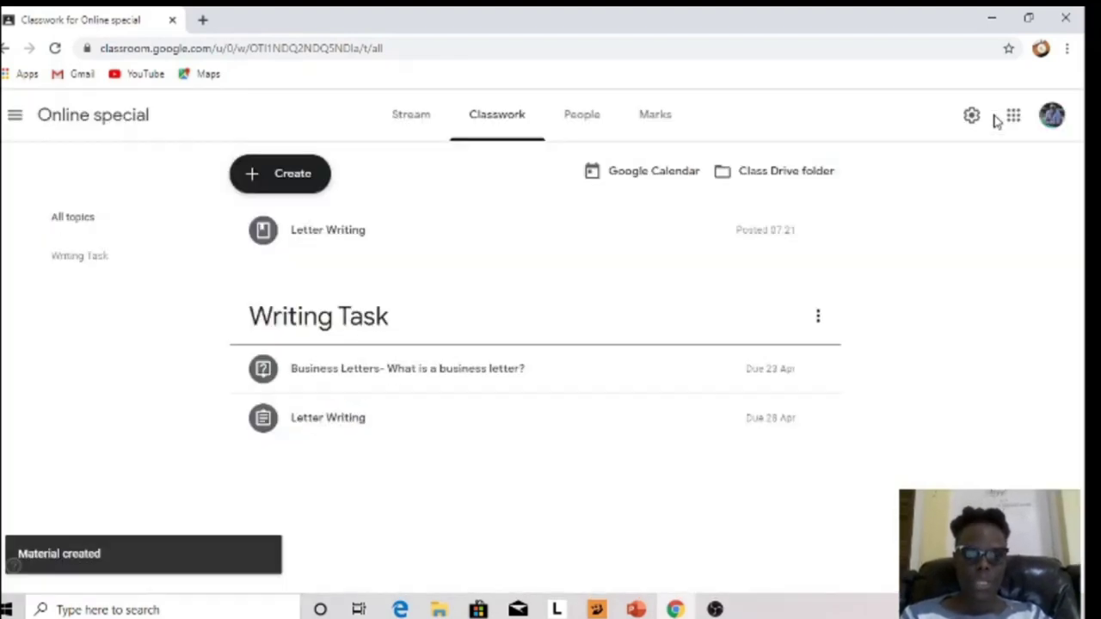
# - Create a quiz assignment in the classwork and title it "Letter Writing"
pyautogui.click(250, 176)
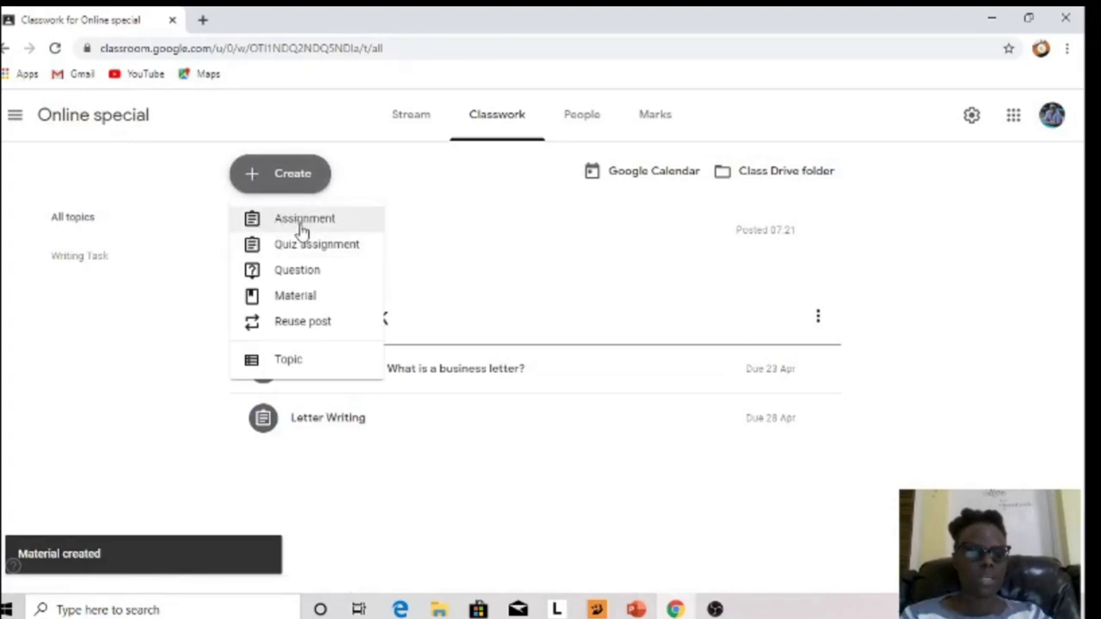
pyautogui.click(318, 252)
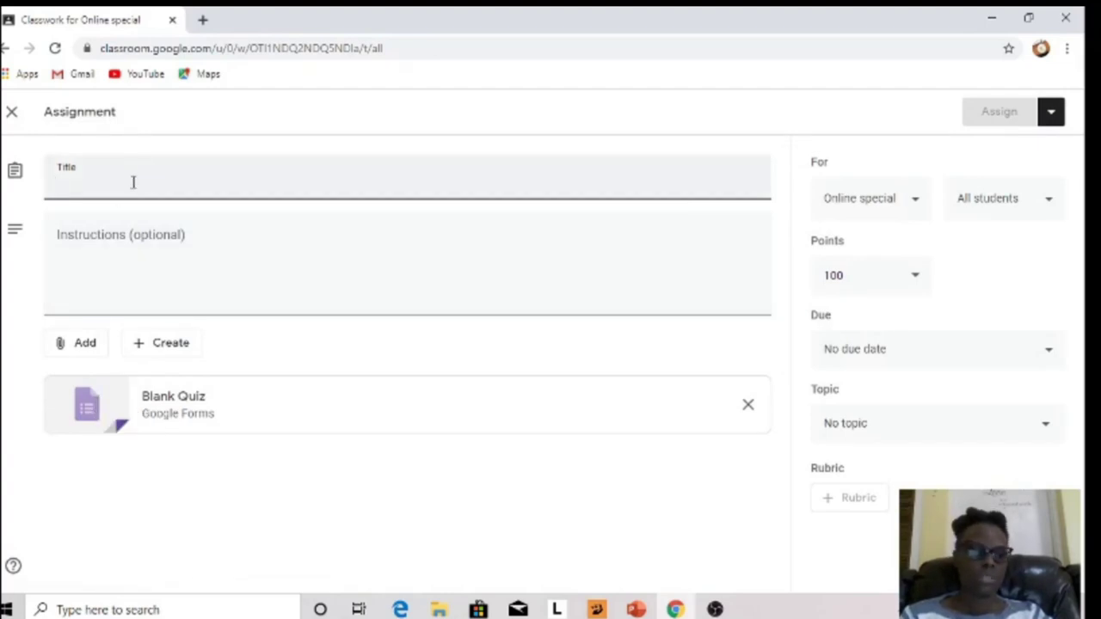
pyautogui.press('capslock')
pyautogui.write('L')
pyautogui.press('capslock')
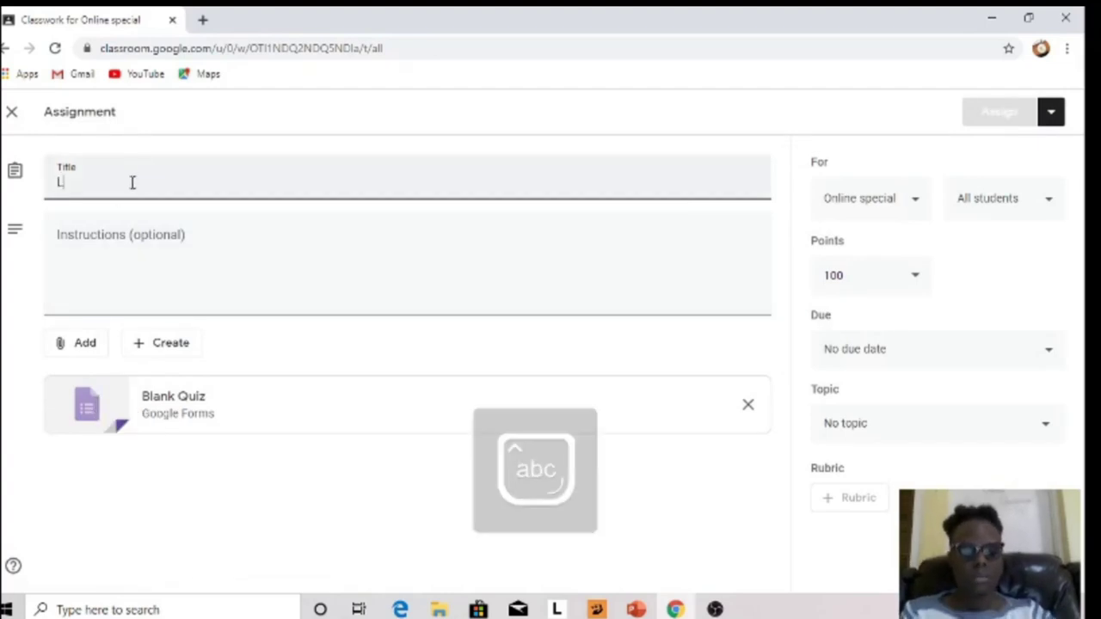
pyautogui.write('etter')
pyautogui.write('W')
pyautogui.press('capslock')
pyautogui.write('ri')
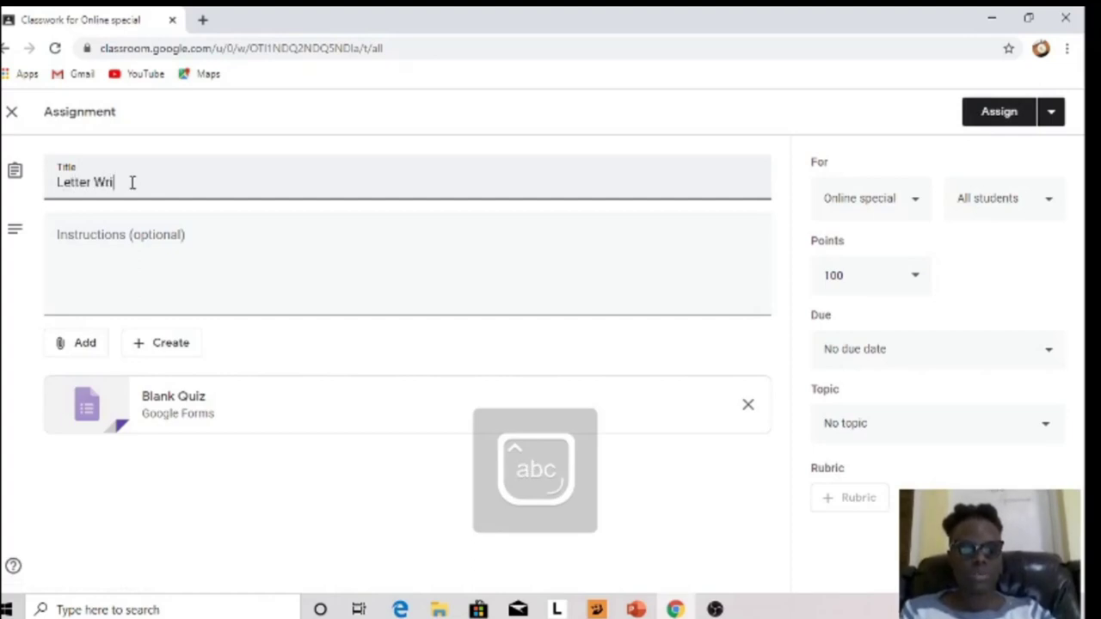
pyautogui.write('ting')
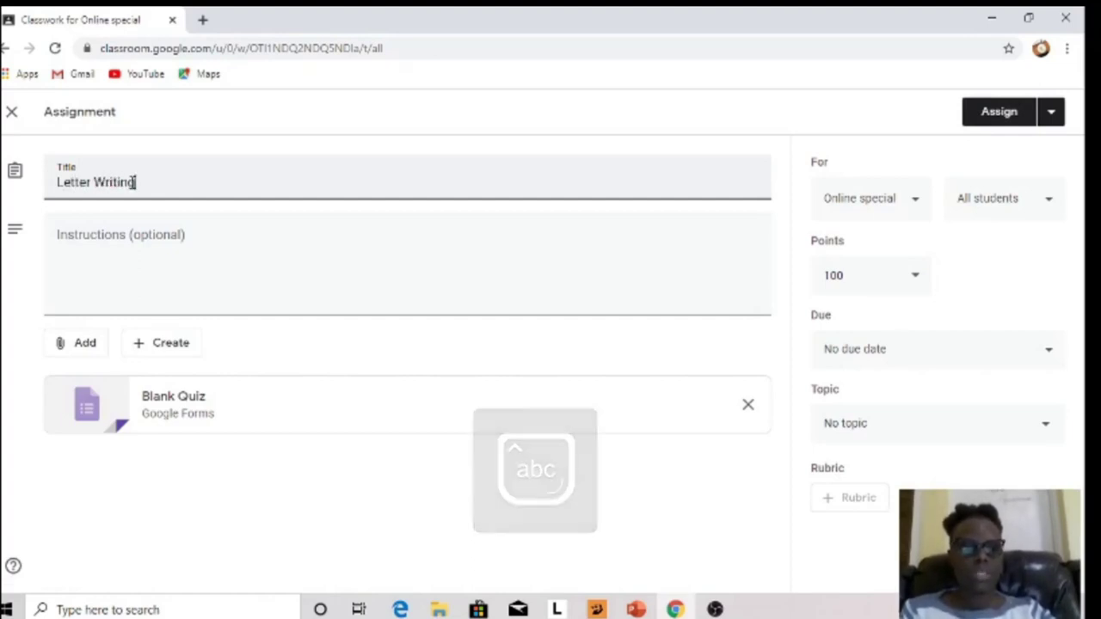
# - Enter the quiz assignment's instructions "Answer all questions"
pyautogui.click(123, 241)
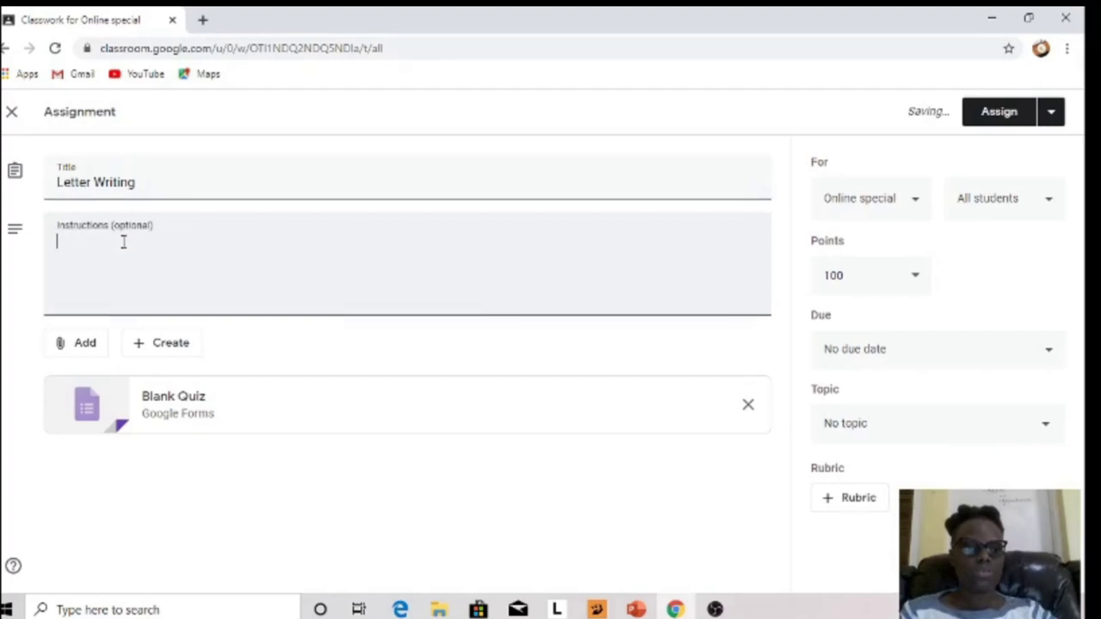
pyautogui.press('capslock')
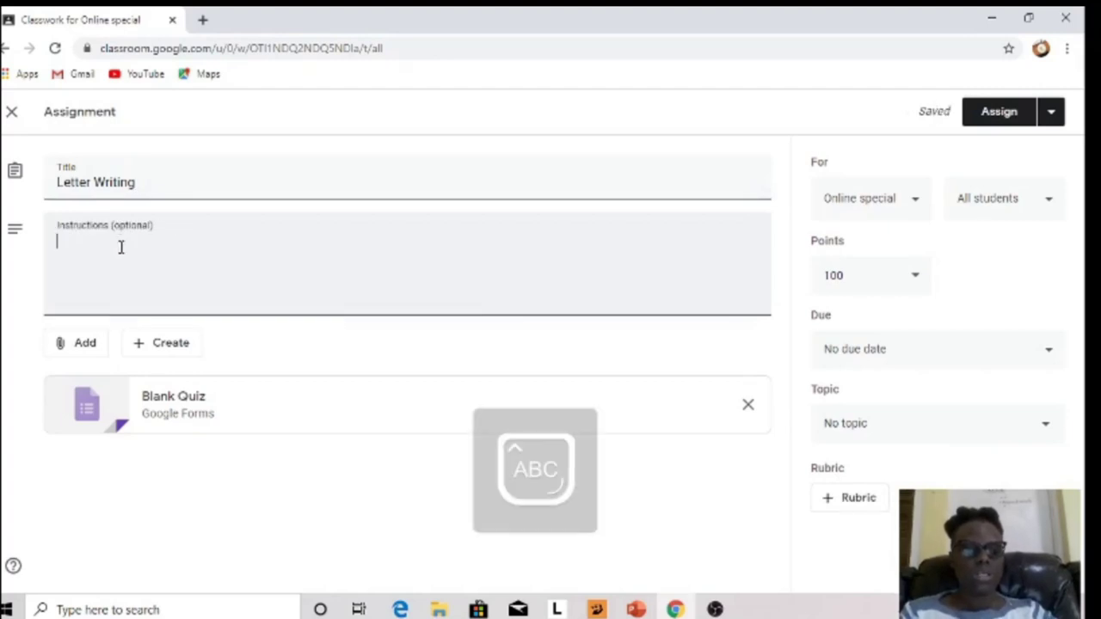
pyautogui.write('A')
pyautogui.press('capslock')
pyautogui.write('nswe')
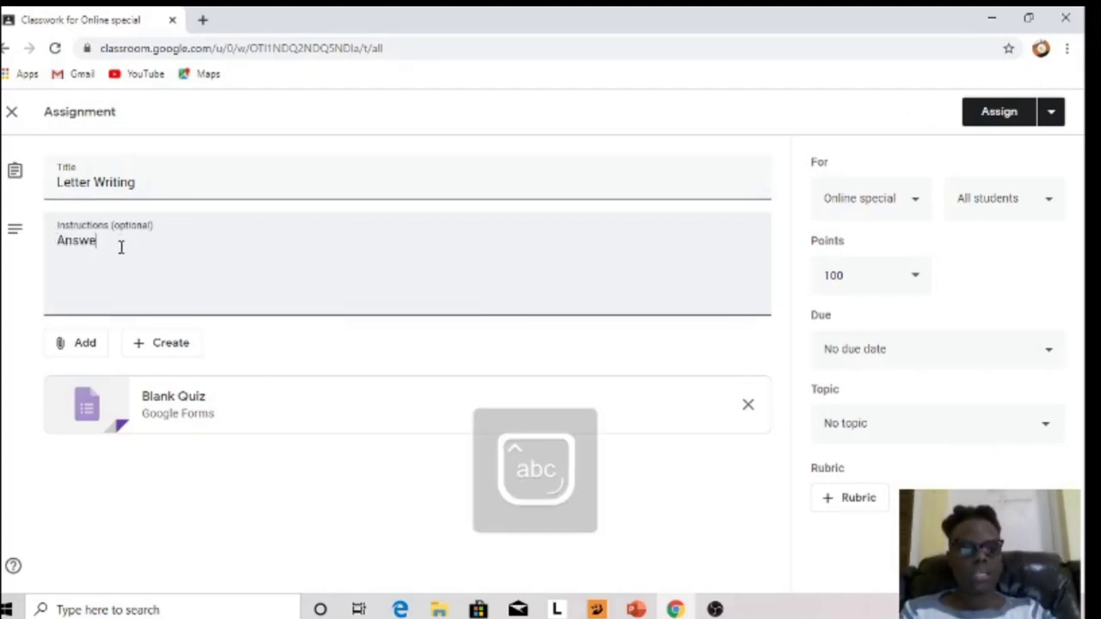
pyautogui.write('r all questions')
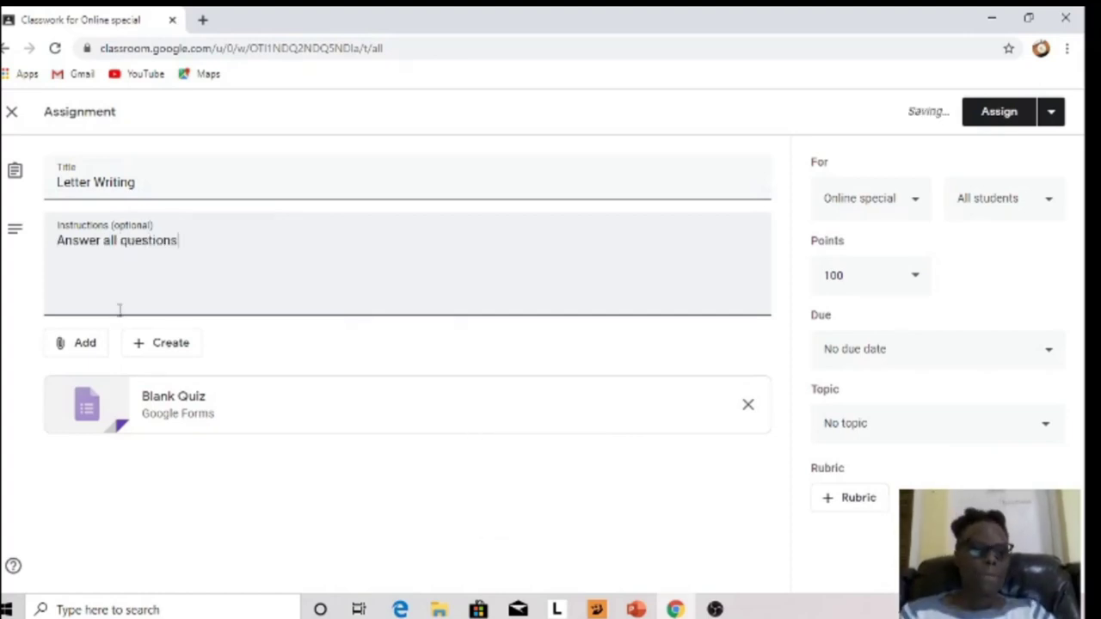
# - Open the attached Blank Quiz form for editing and set its first question's type to Short answer
pyautogui.click(156, 401)
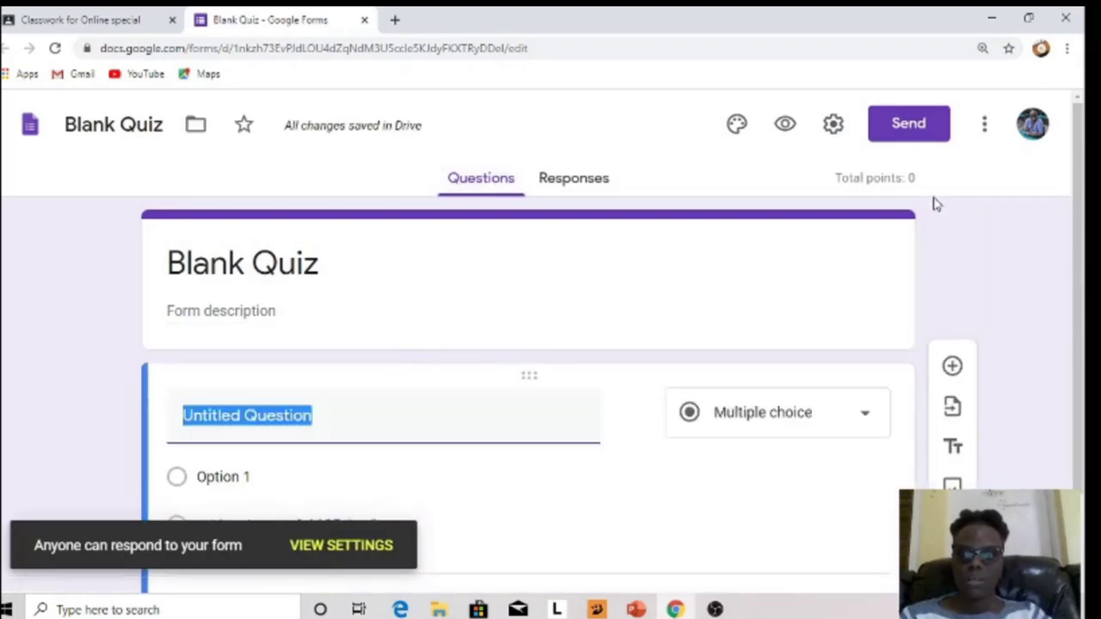
pyautogui.scroll(-2, 1064, 306)
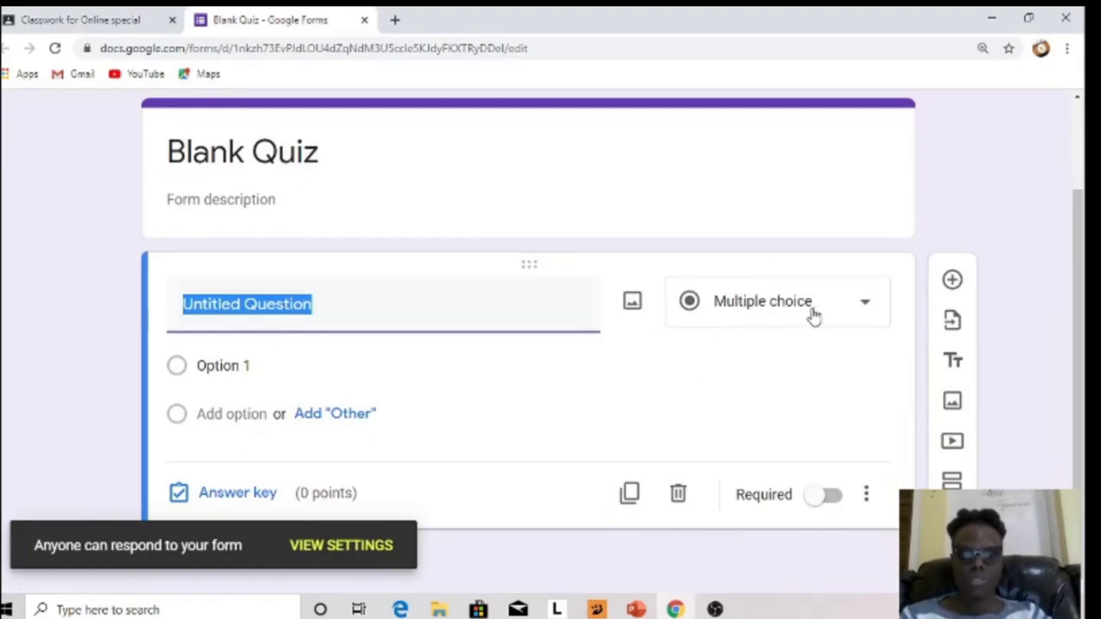
pyautogui.click(727, 305)
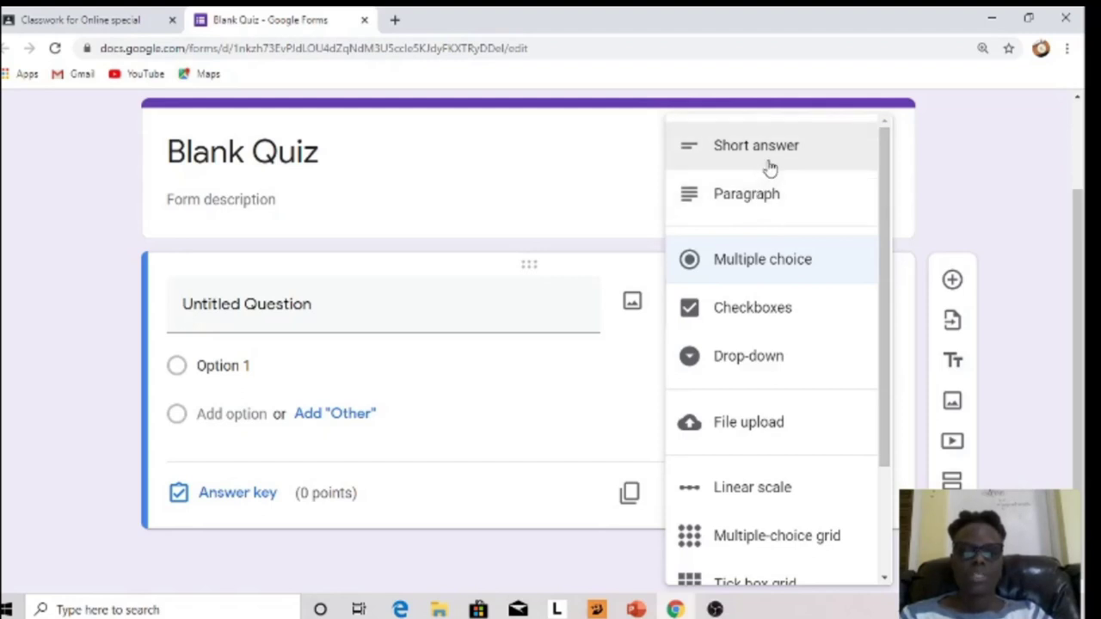
pyautogui.click(770, 166)
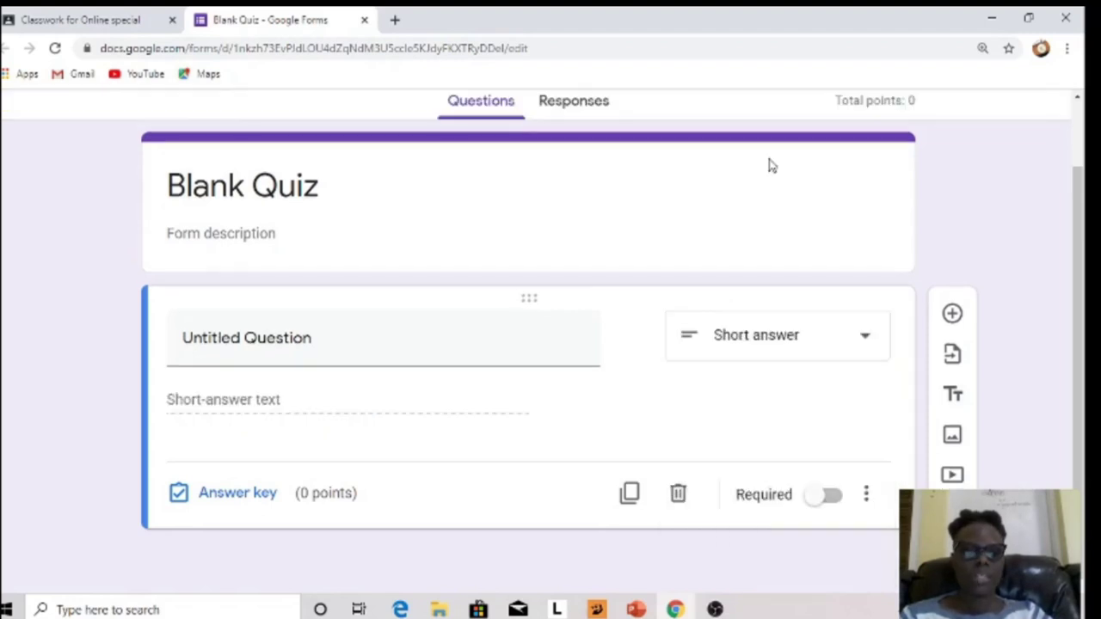
# - Replace the first quiz question's text with "Write a short business letter (No more than 50 words)"
pyautogui.click(336, 332)
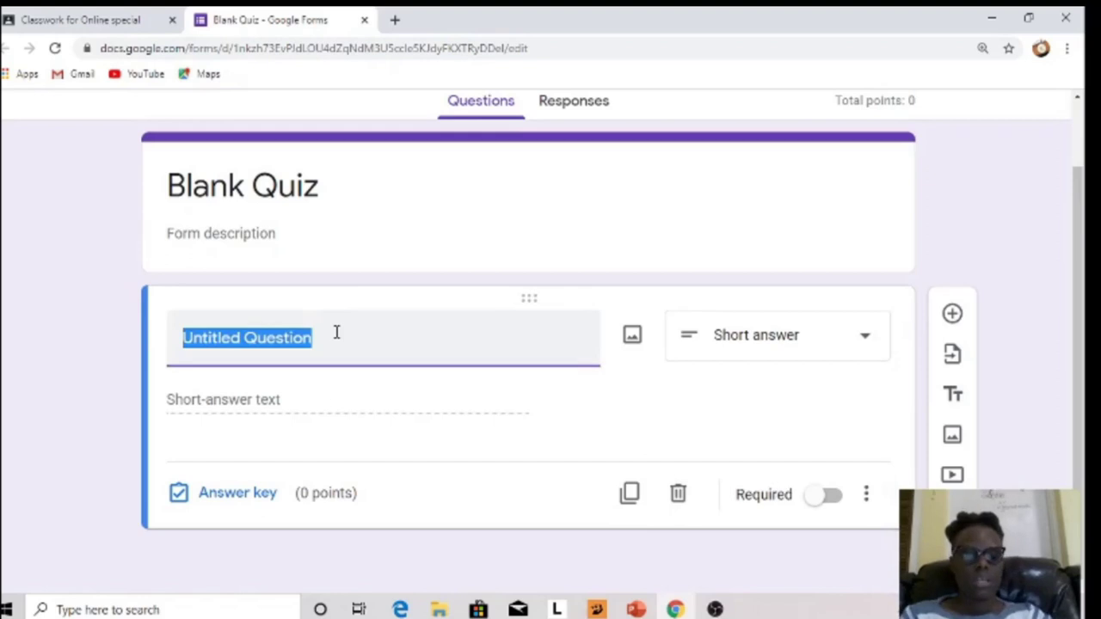
pyautogui.press('capslock')
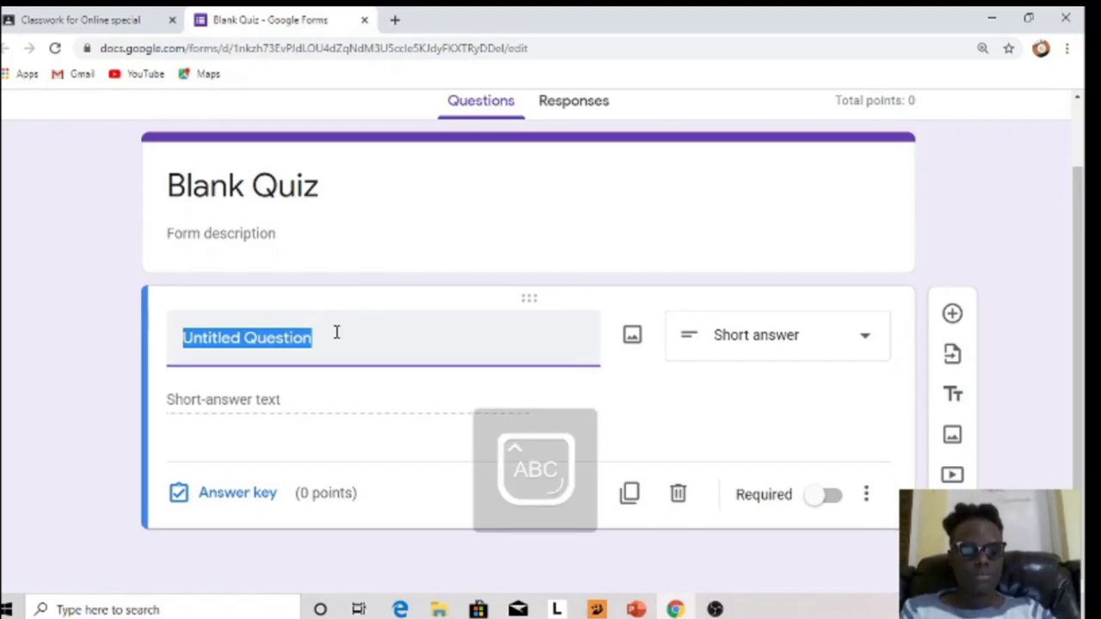
pyautogui.write('W')
pyautogui.press('capslock')
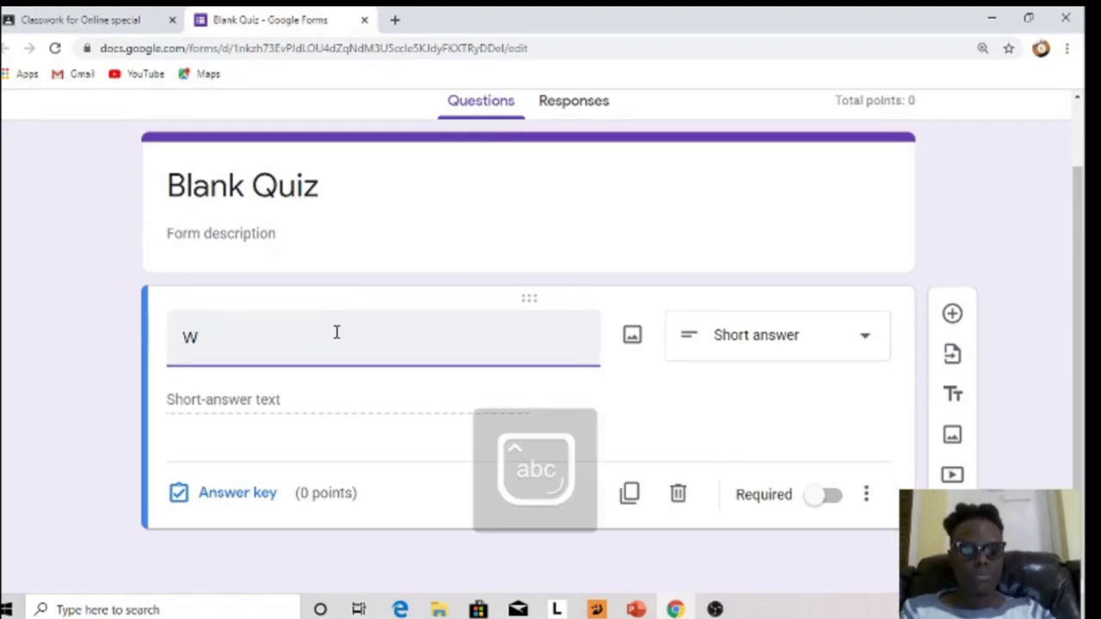
pyautogui.write('ite a')
pyautogui.press('BackSpace')
pyautogui.press('BackSpace')
pyautogui.press('BackSpace')
pyautogui.press('BackSpace')
pyautogui.write('e a o')
pyautogui.press('BackSpace')
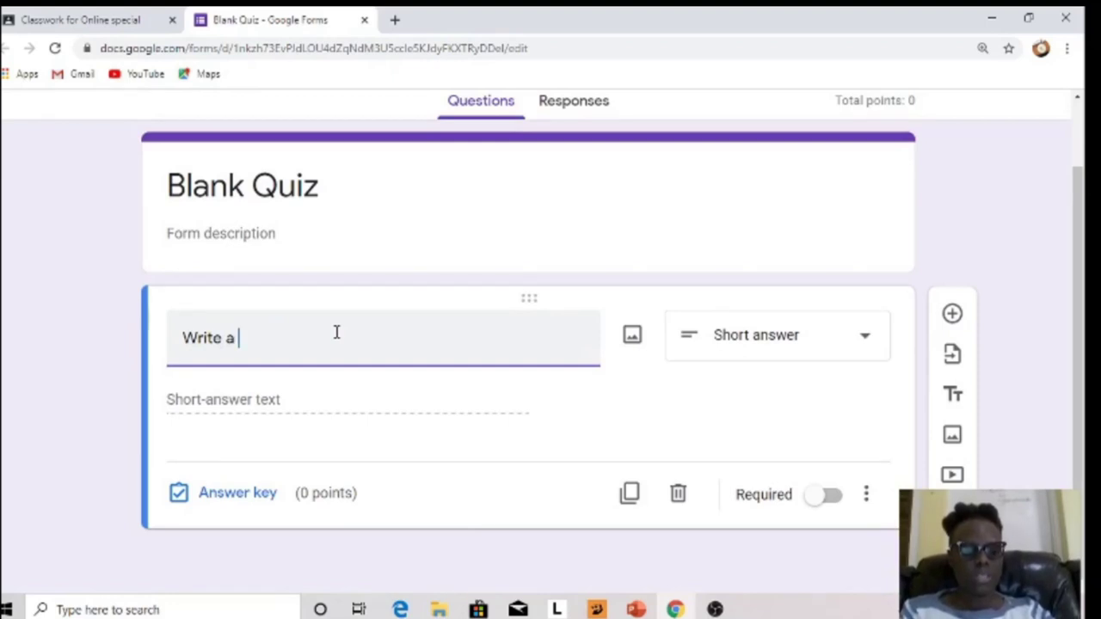
pyautogui.write('short business letter')
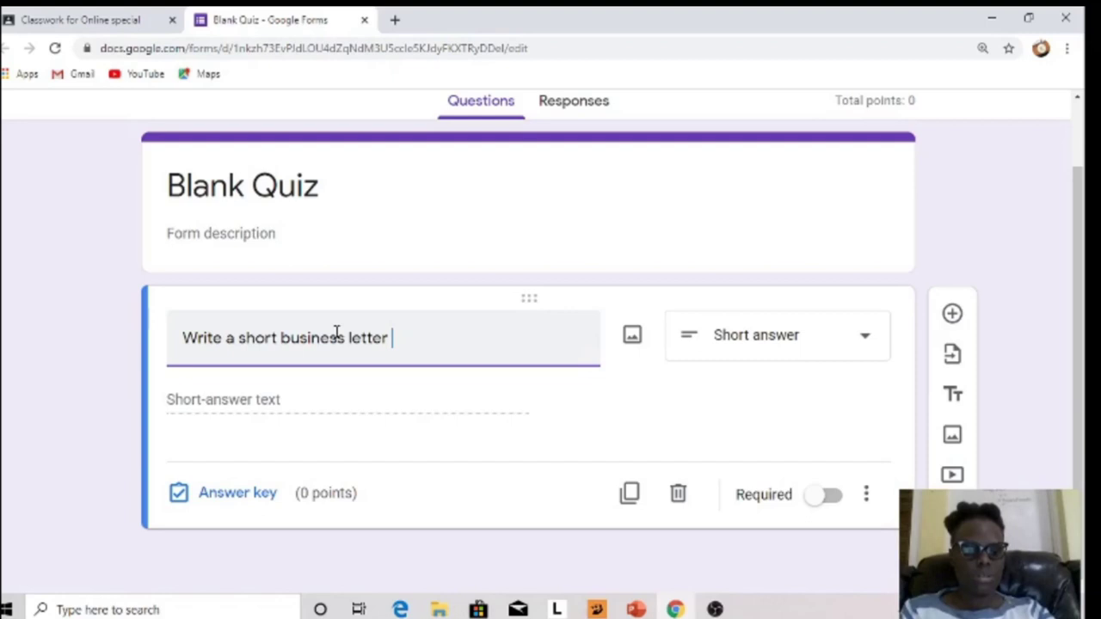
pyautogui.write(' (No')
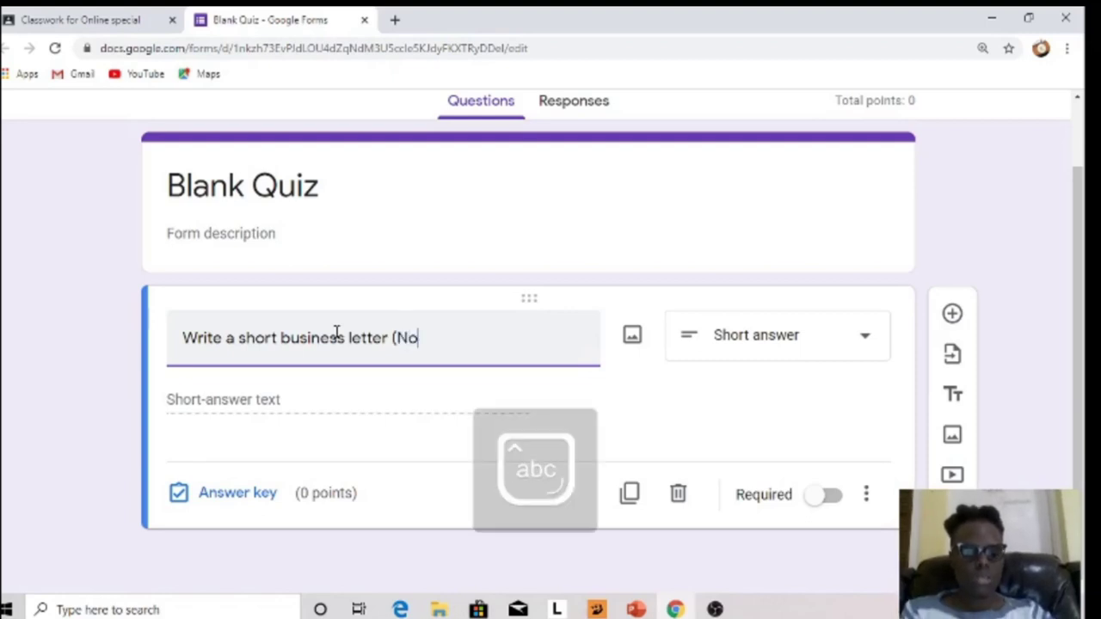
pyautogui.write(' more thab')
pyautogui.press('BackSpace')
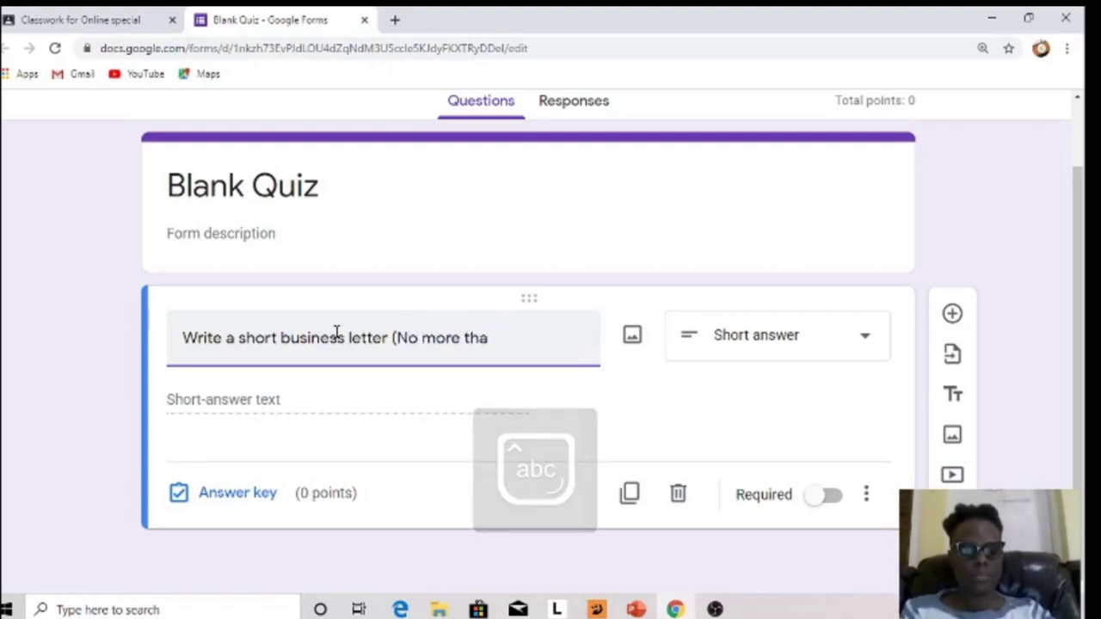
pyautogui.write('n ')
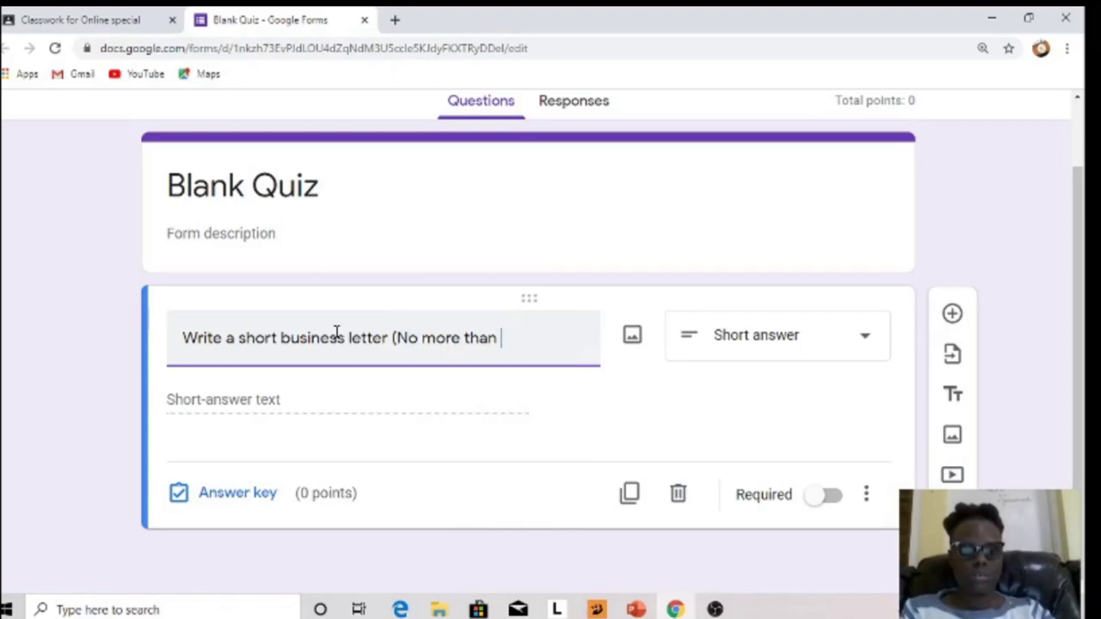
pyautogui.write('50 words')
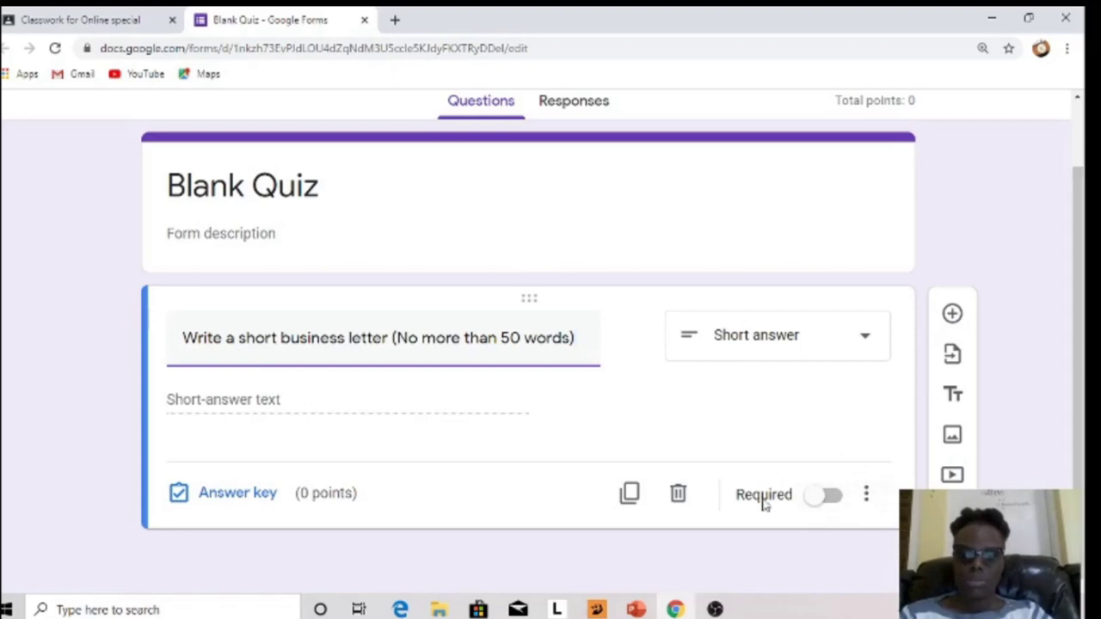
# - Make the short-answer question required and close the quiz form to return to the assignment
pyautogui.click(823, 499)
pyautogui.click(821, 496)
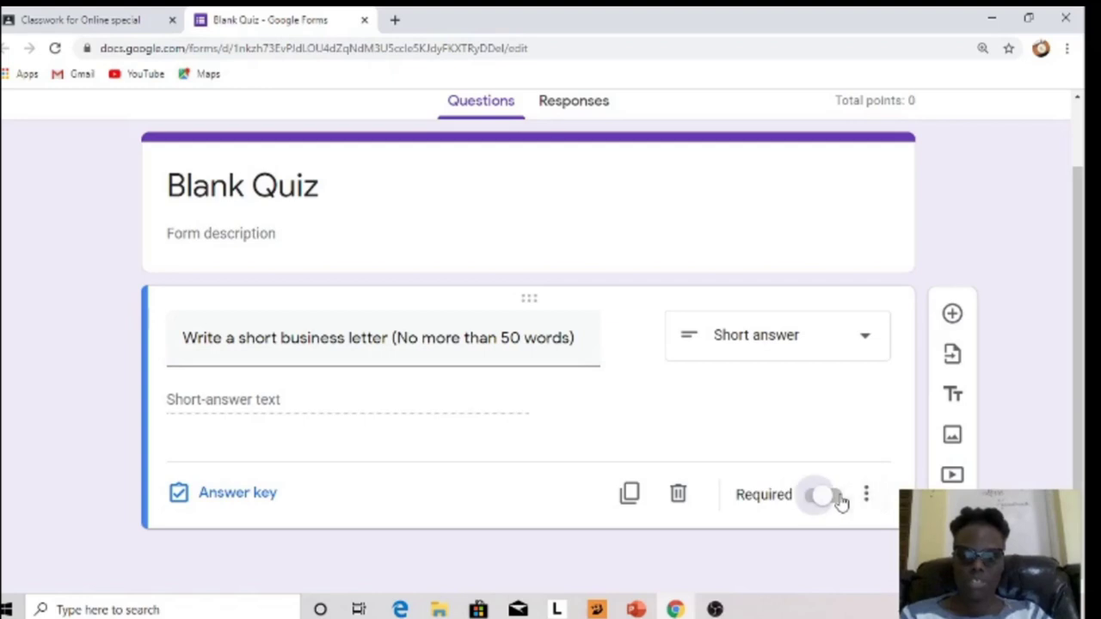
pyautogui.scroll(-1, 871, 499)
pyautogui.click(867, 483)
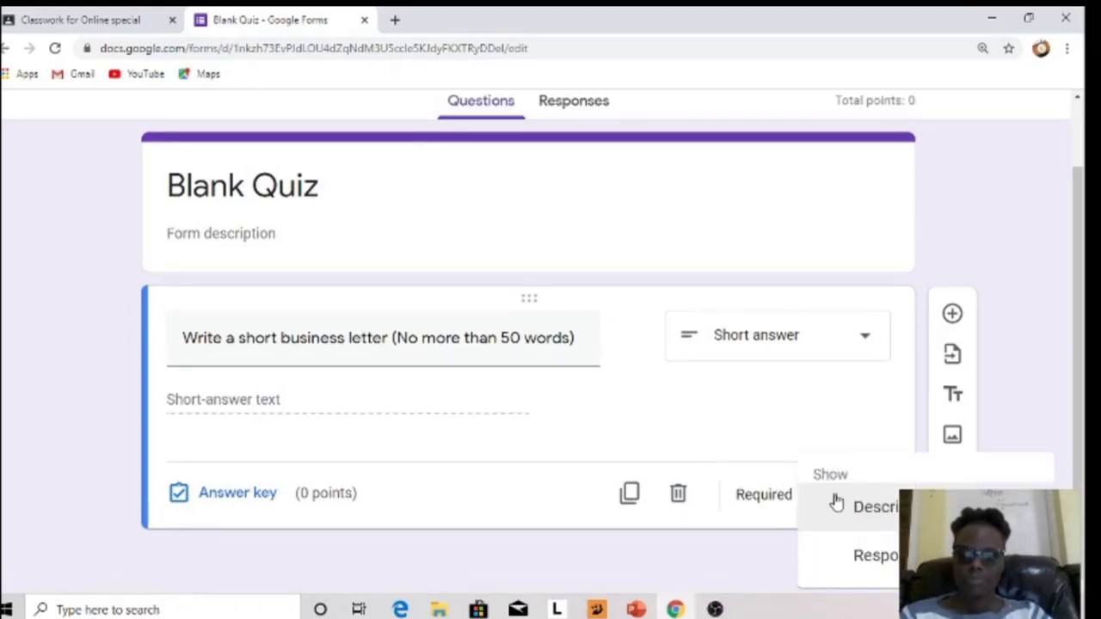
pyautogui.click(707, 546)
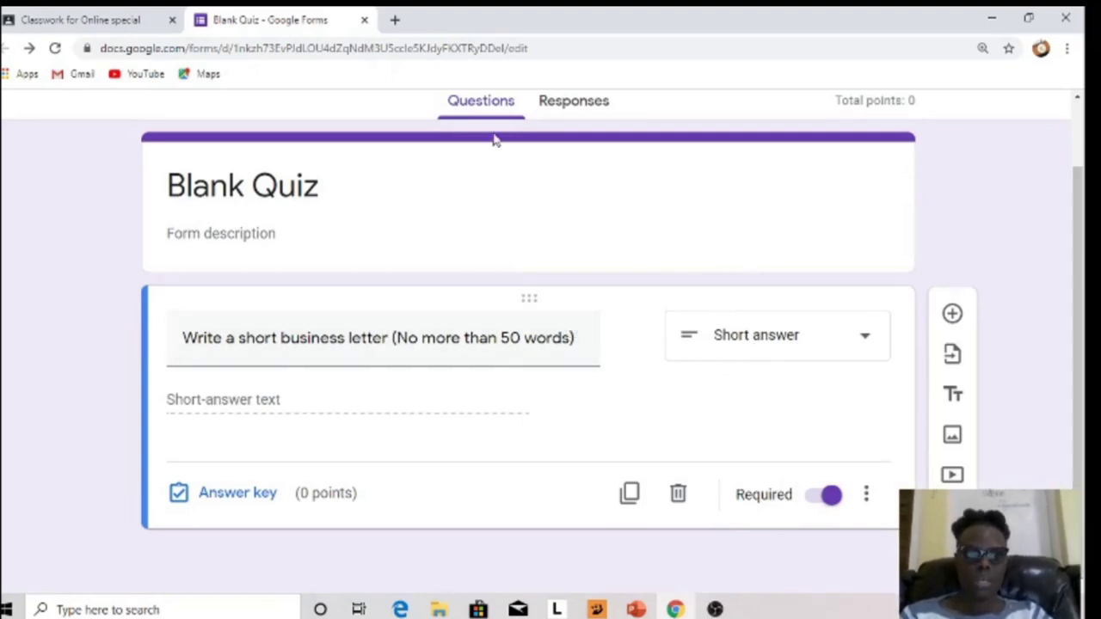
pyautogui.click(365, 22)
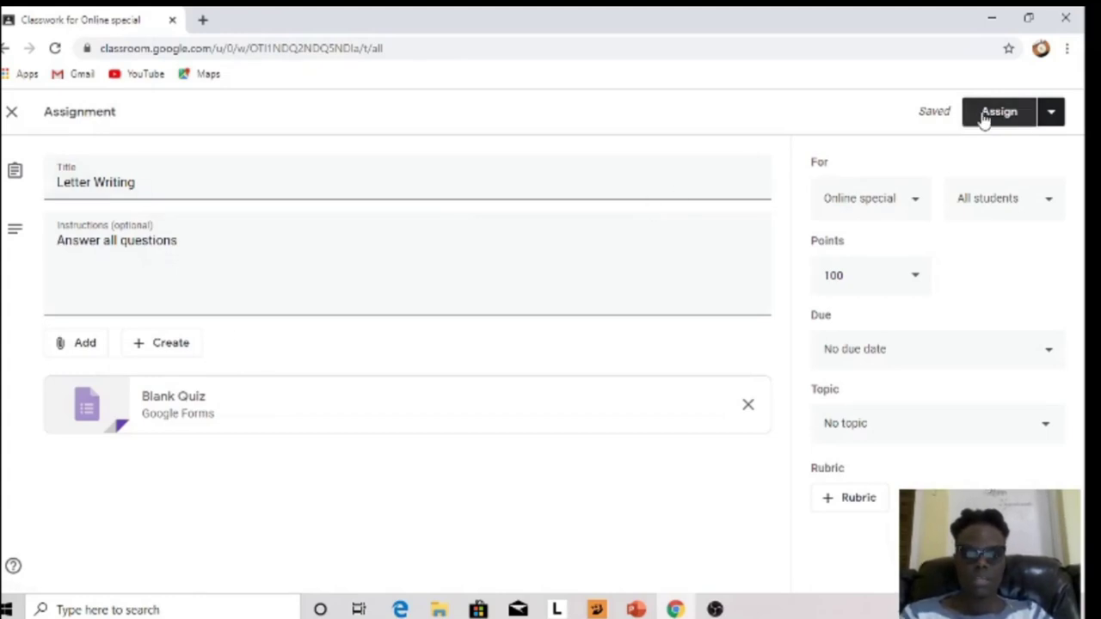
# - Set the quiz assignment's points to 20 and its due date to 29 Apr 2020
pyautogui.click(925, 284)
pyautogui.press('BackSpace')
pyautogui.press('BackSpace')
pyautogui.press('BackSpace')
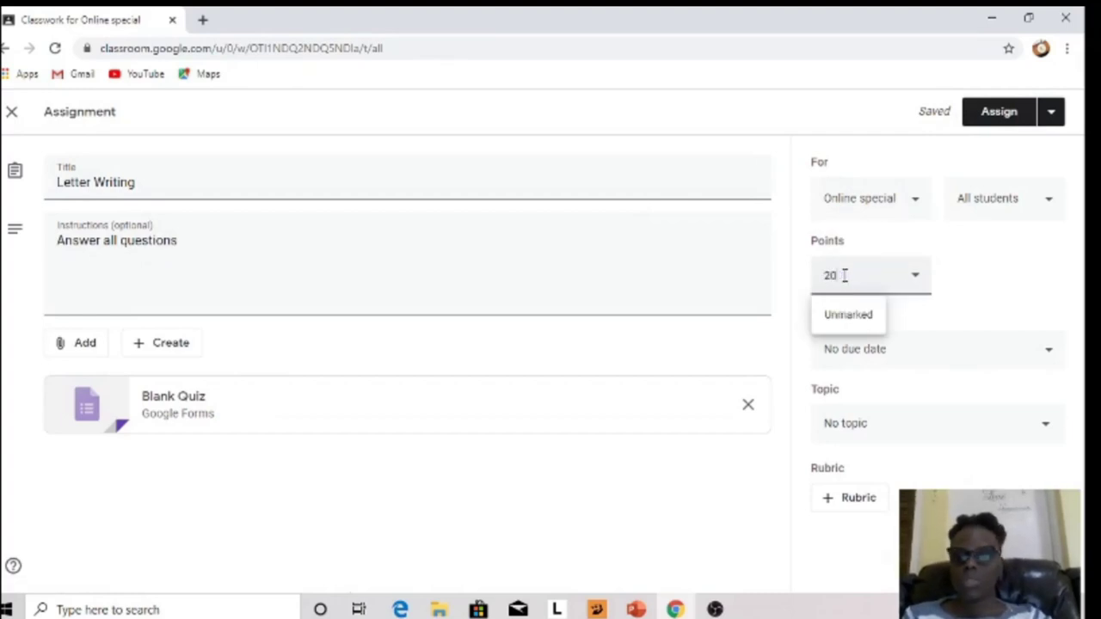
pyautogui.click(966, 350)
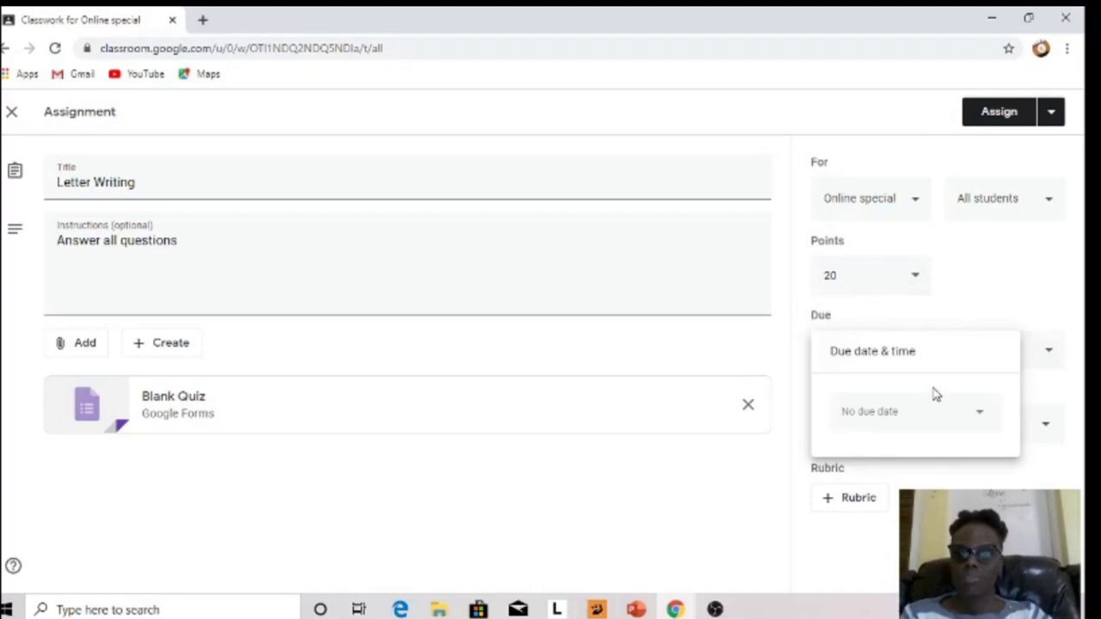
pyautogui.click(917, 416)
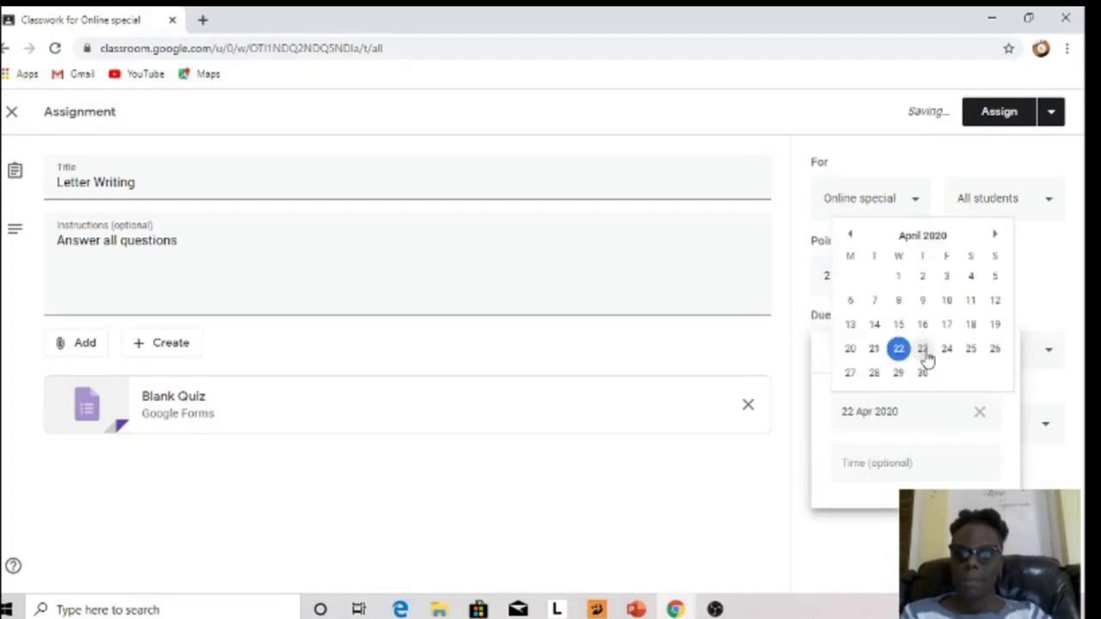
pyautogui.click(899, 372)
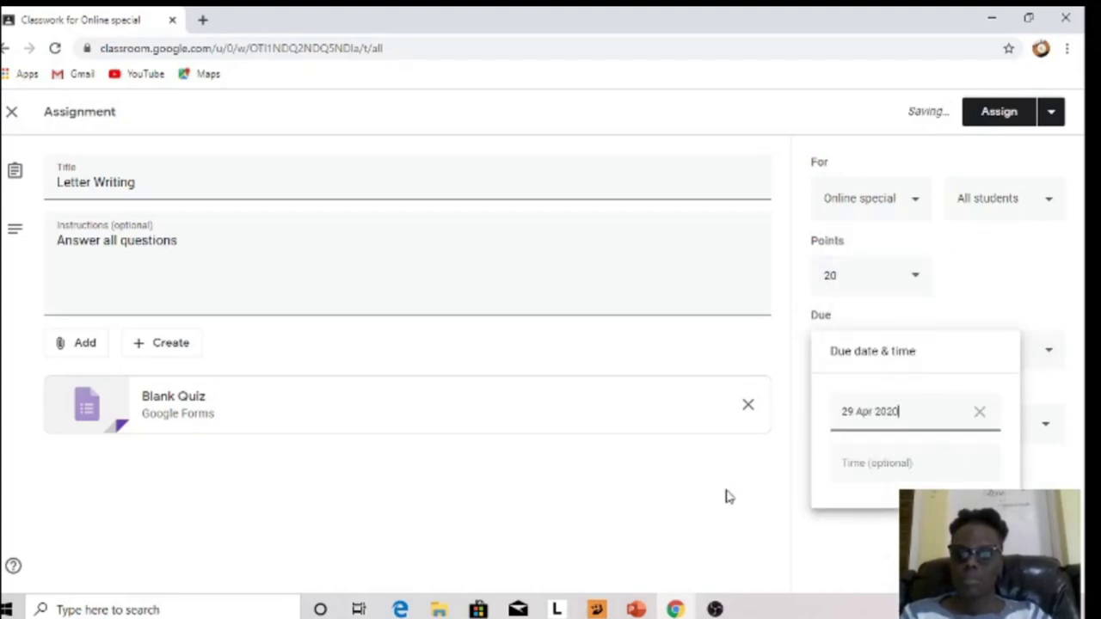
pyautogui.click(793, 547)
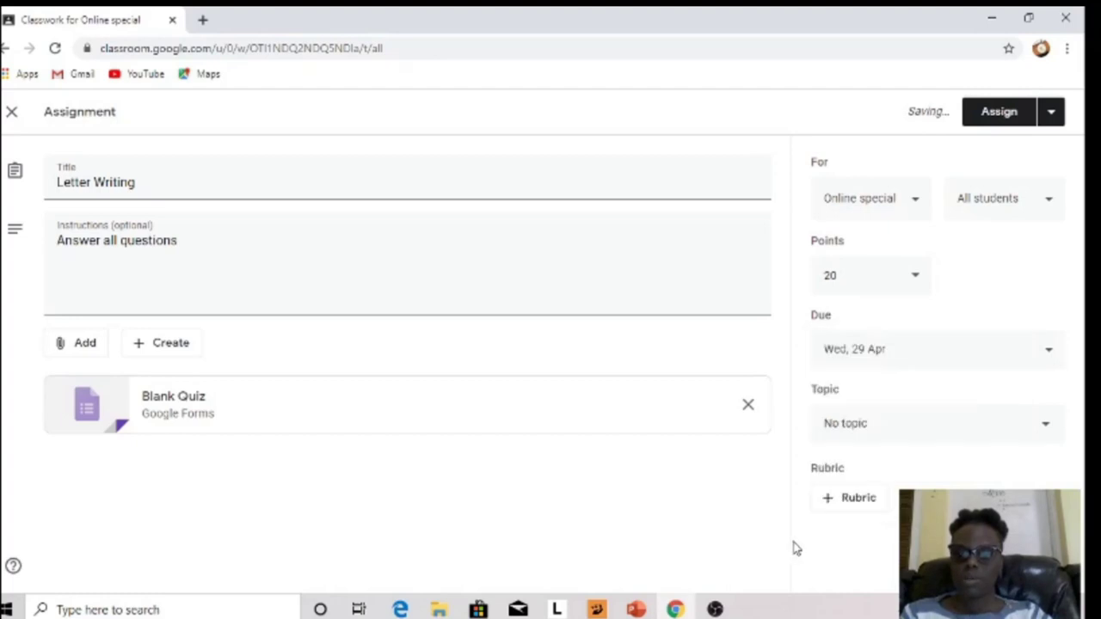
# - Put the quiz assignment under the Writing Task topic and assign it to all students
pyautogui.click(930, 441)
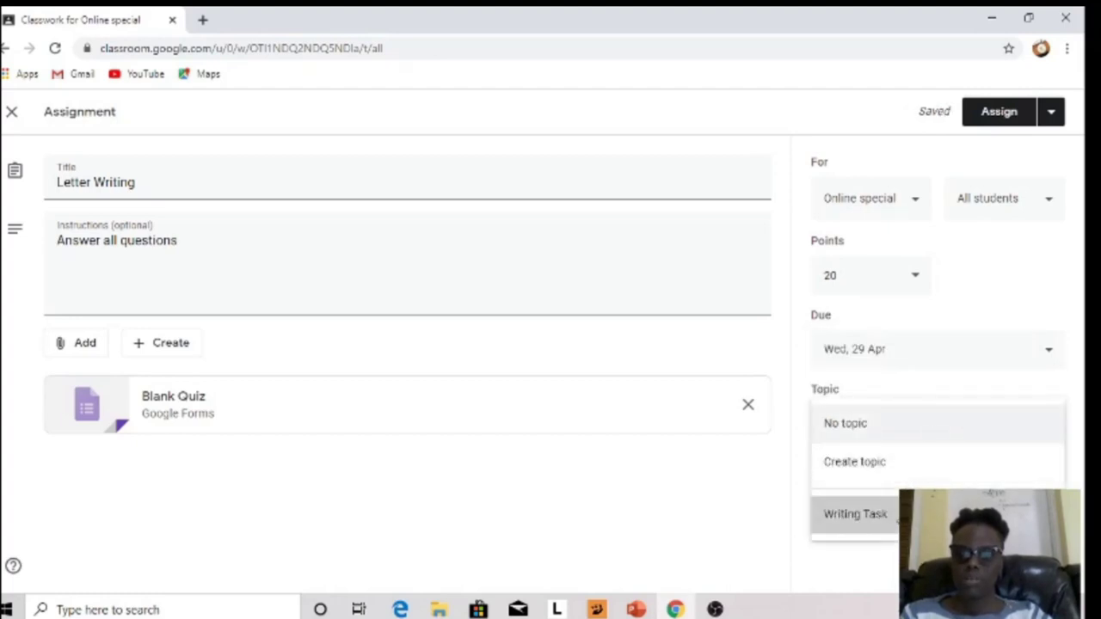
pyautogui.click(856, 514)
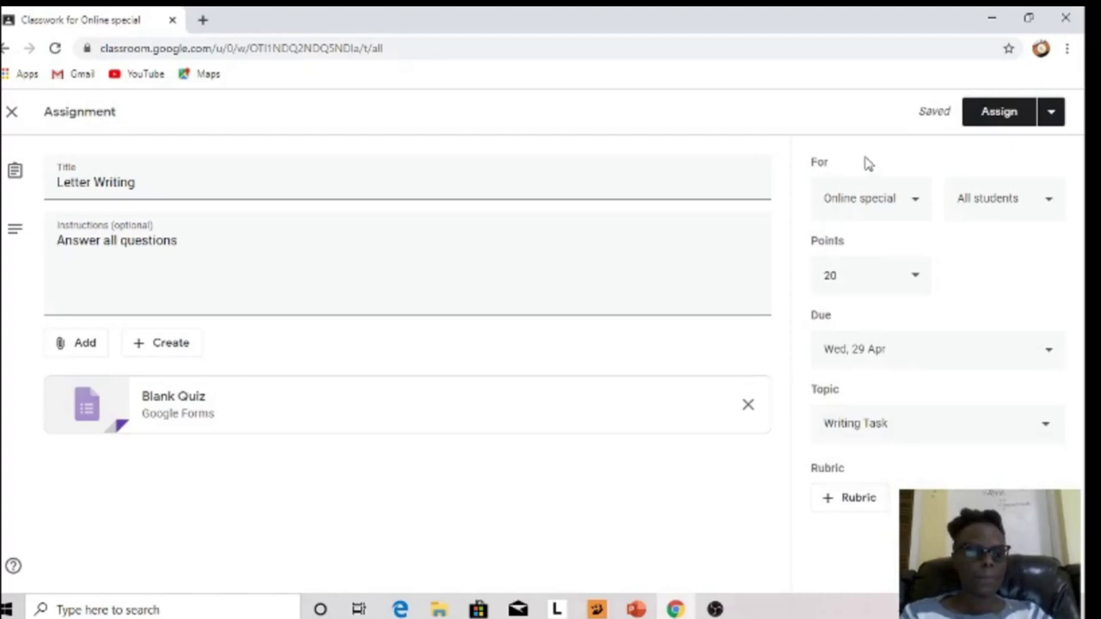
pyautogui.click(1009, 115)
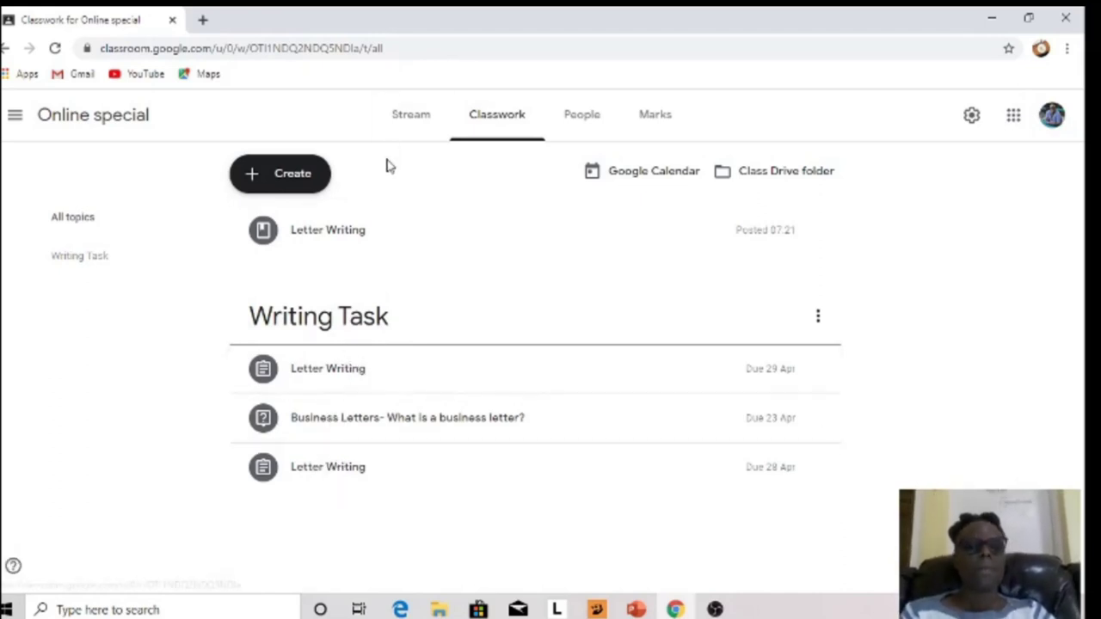
# - View the class's People page and its dialogs for inviting students and teachers, without inviting anyone
pyautogui.click(572, 117)
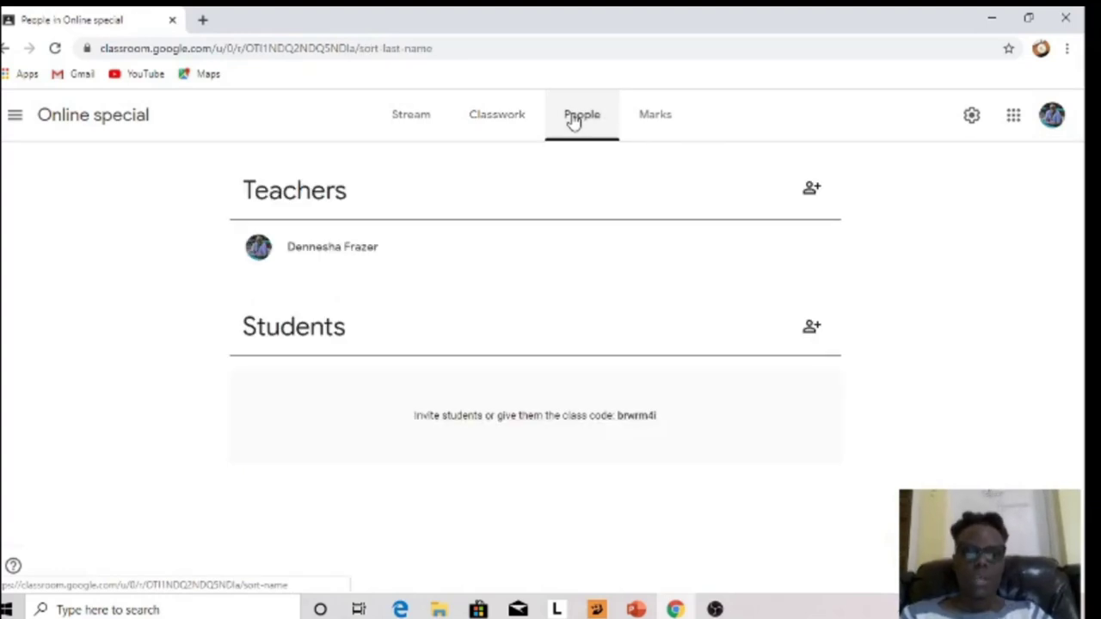
pyautogui.click(810, 332)
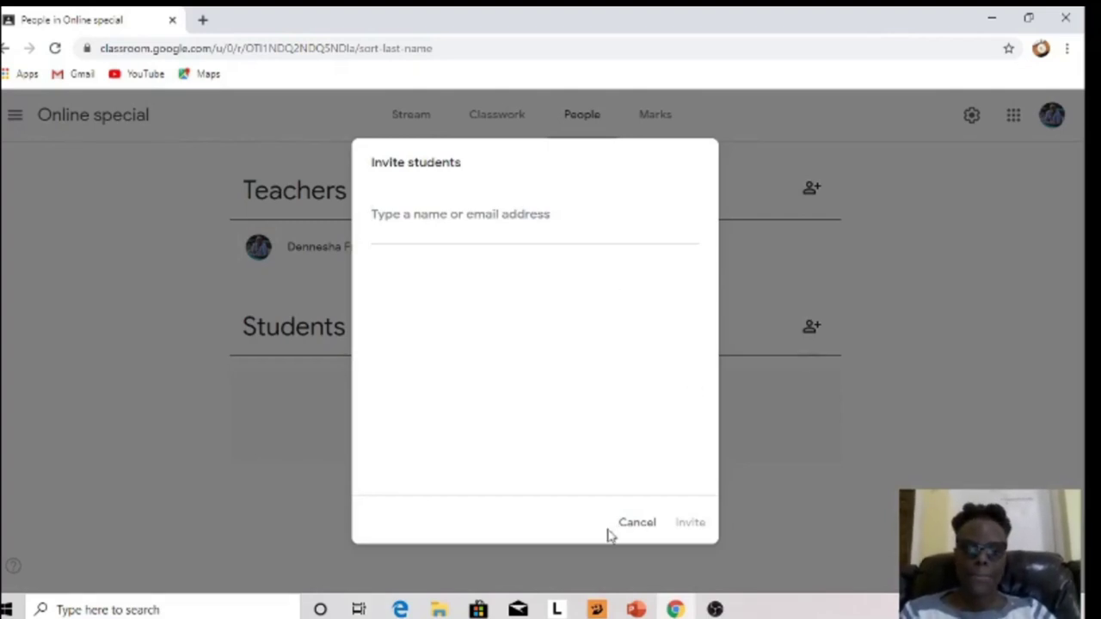
pyautogui.click(635, 524)
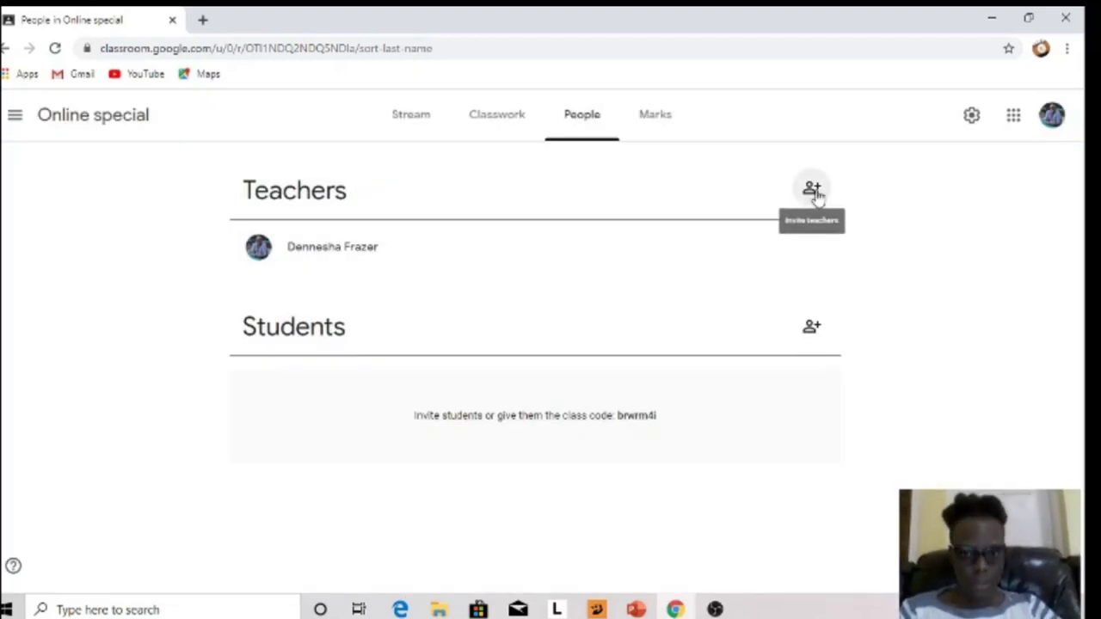
pyautogui.click(813, 191)
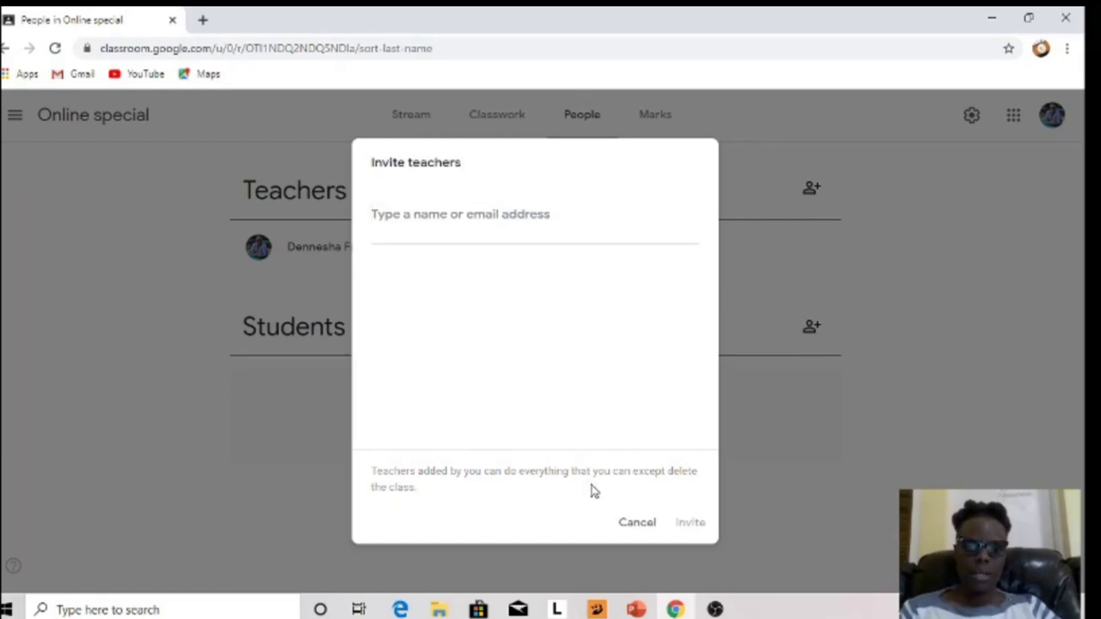
pyautogui.click(634, 523)
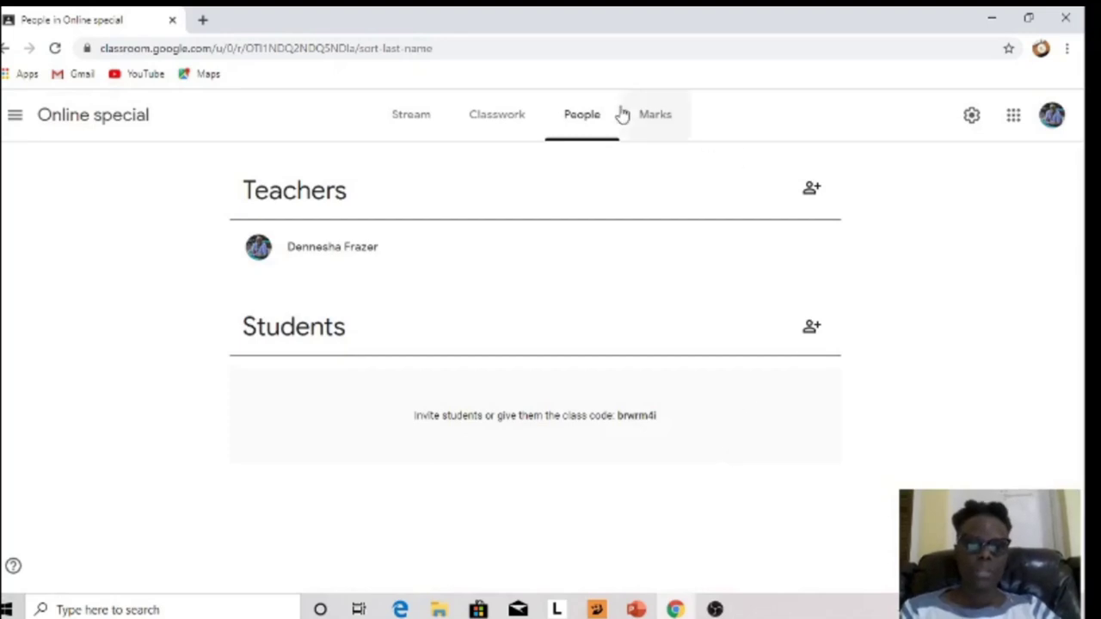
# - Switch to the Grade 11 EDPM class and look through its list of teachers and students
pyautogui.click(14, 119)
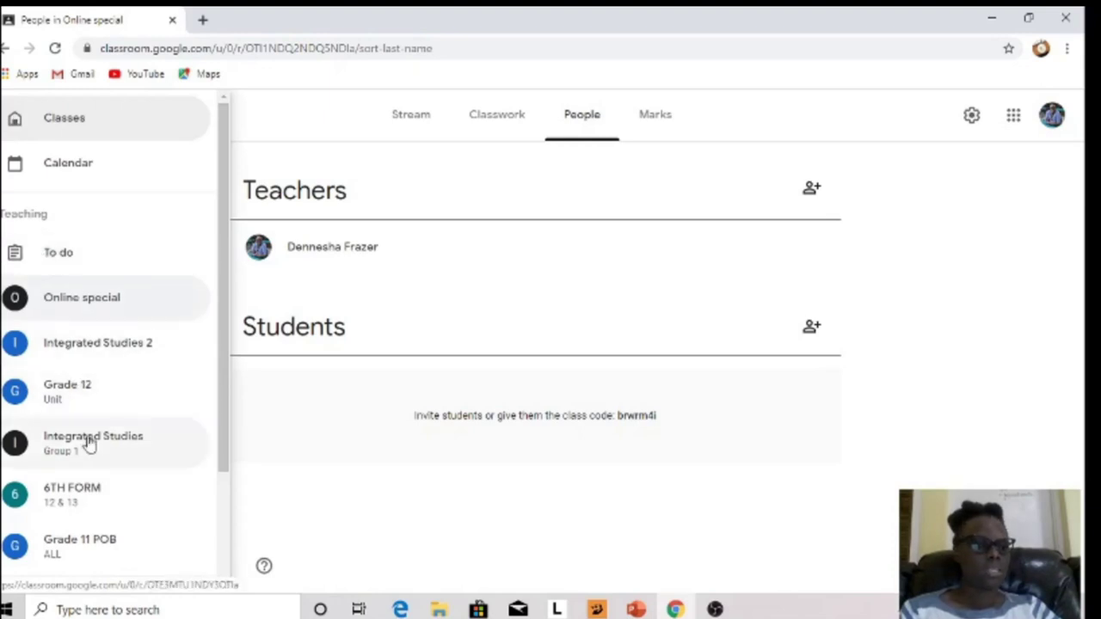
pyautogui.moveTo(225, 415); pyautogui.dragTo(155, 507)
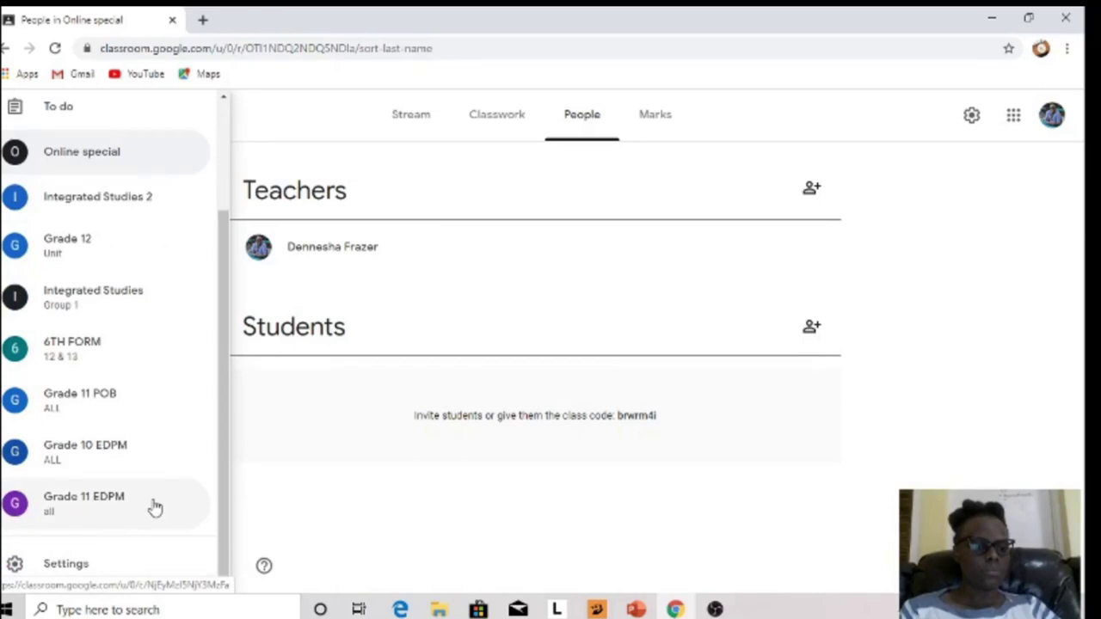
pyautogui.click(155, 508)
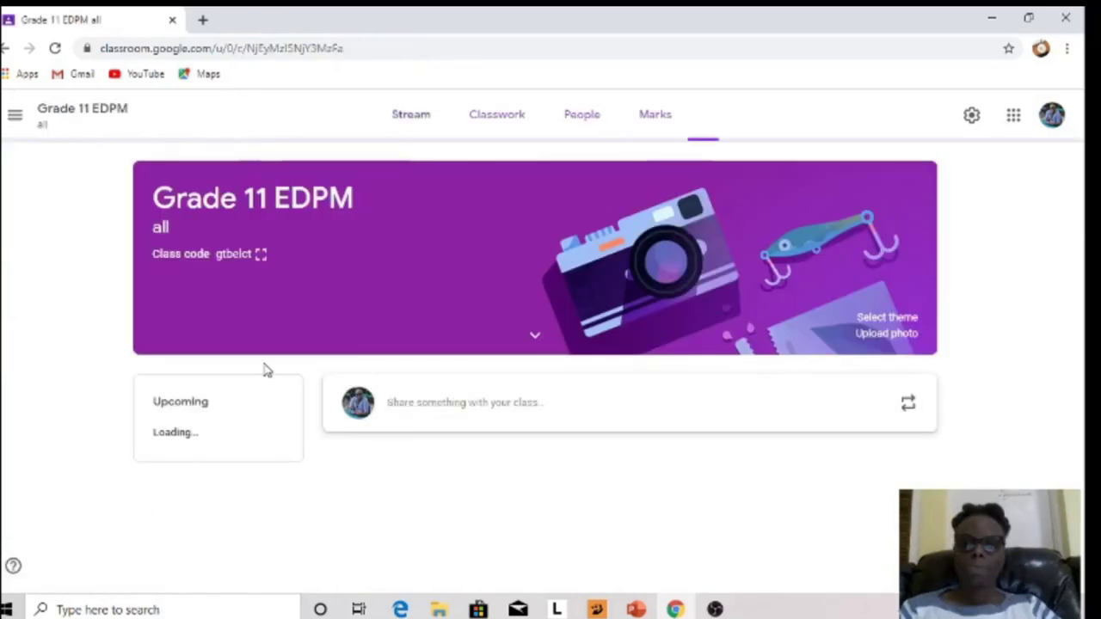
pyautogui.click(581, 118)
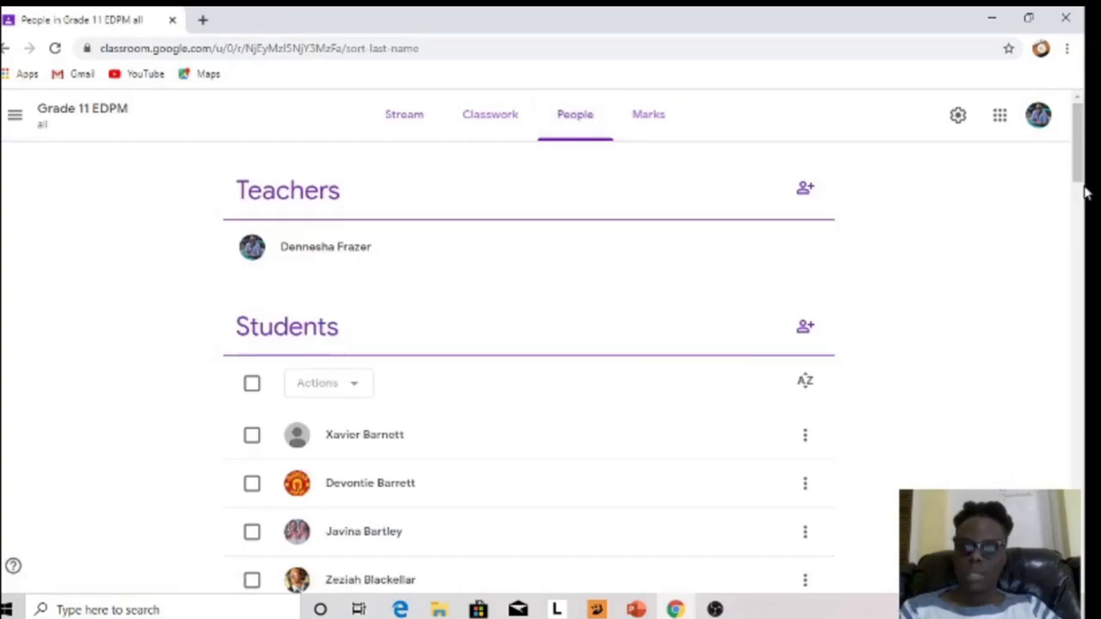
pyautogui.moveTo(1079, 172); pyautogui.dragTo(1084, 129)
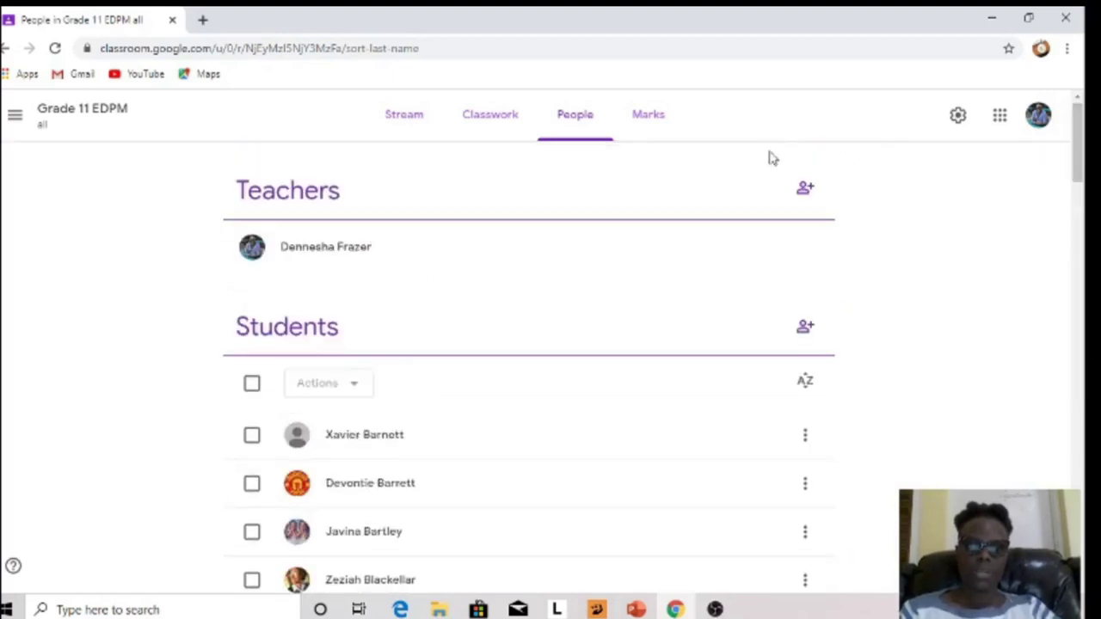
# - From the Grade 11 EDPM marks, examine the student work for "Letter with table (pages 1-3)" and show only the handed-in submissions
pyautogui.click(637, 125)
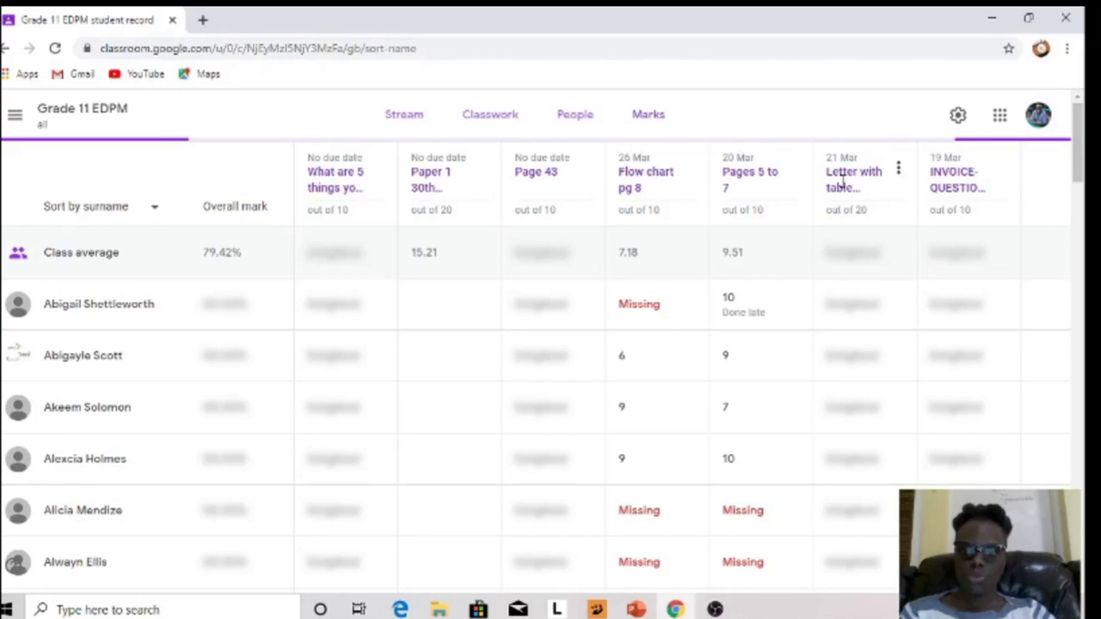
pyautogui.click(843, 183)
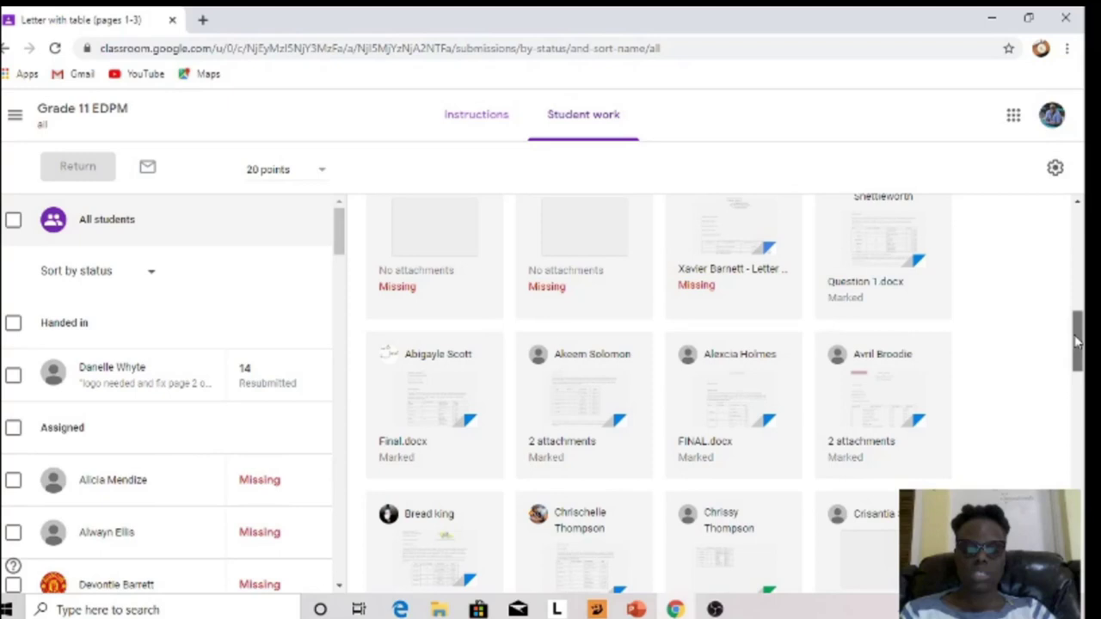
pyautogui.scroll(7, 518, 344)
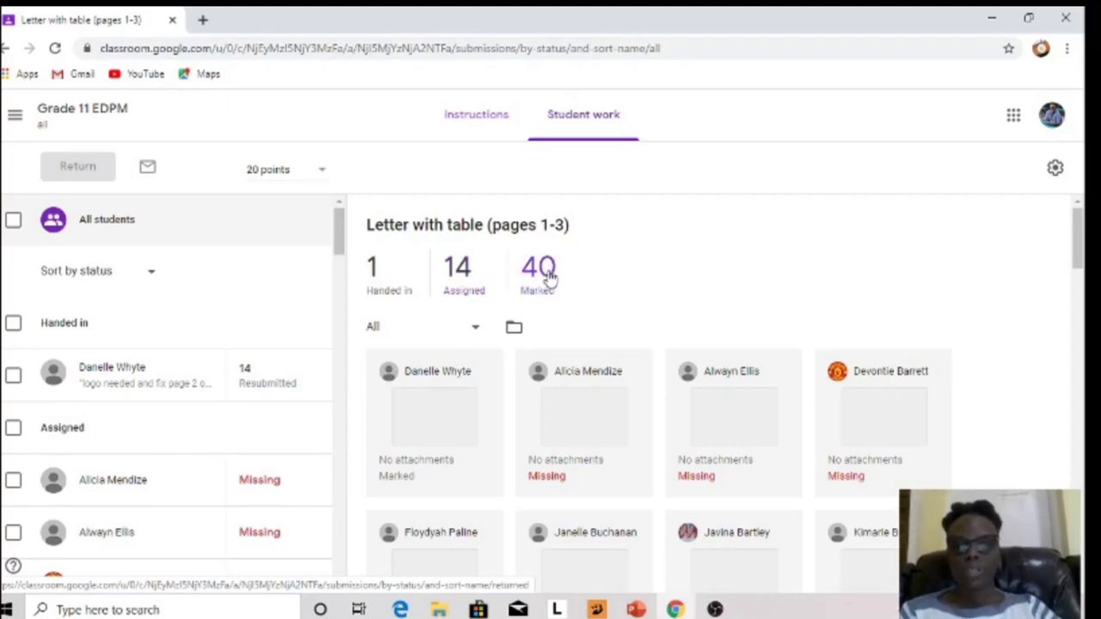
pyautogui.click(373, 272)
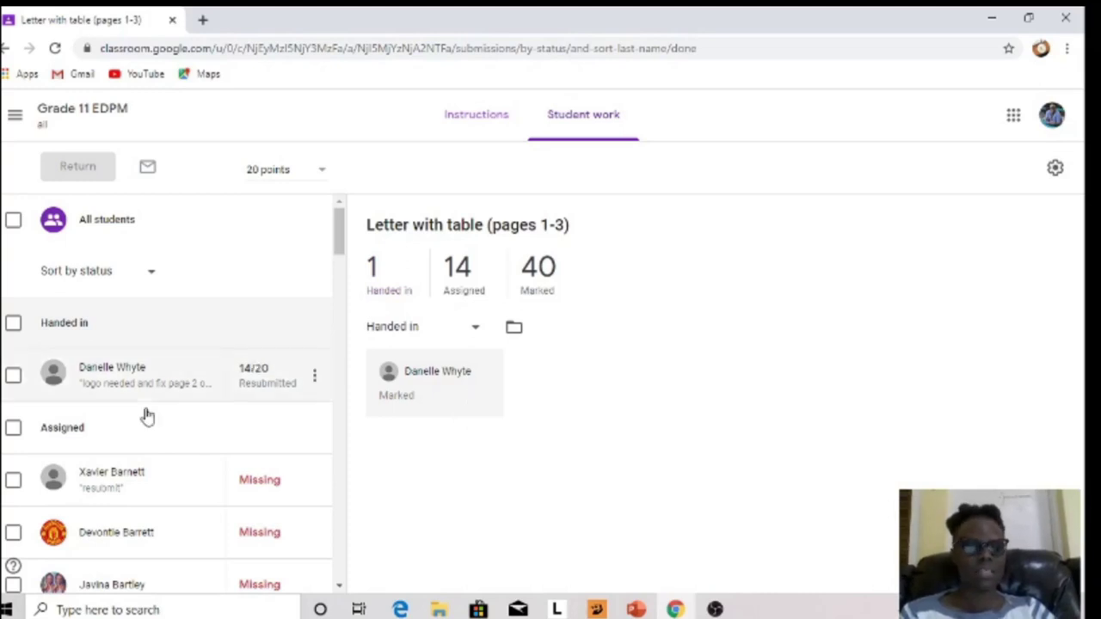
# - Open the late submission marked 14 whose comment begins "A LETTER CLOSES WITH" and display its Final.docx for marking
pyautogui.moveTo(340, 236); pyautogui.dragTo(335, 385)
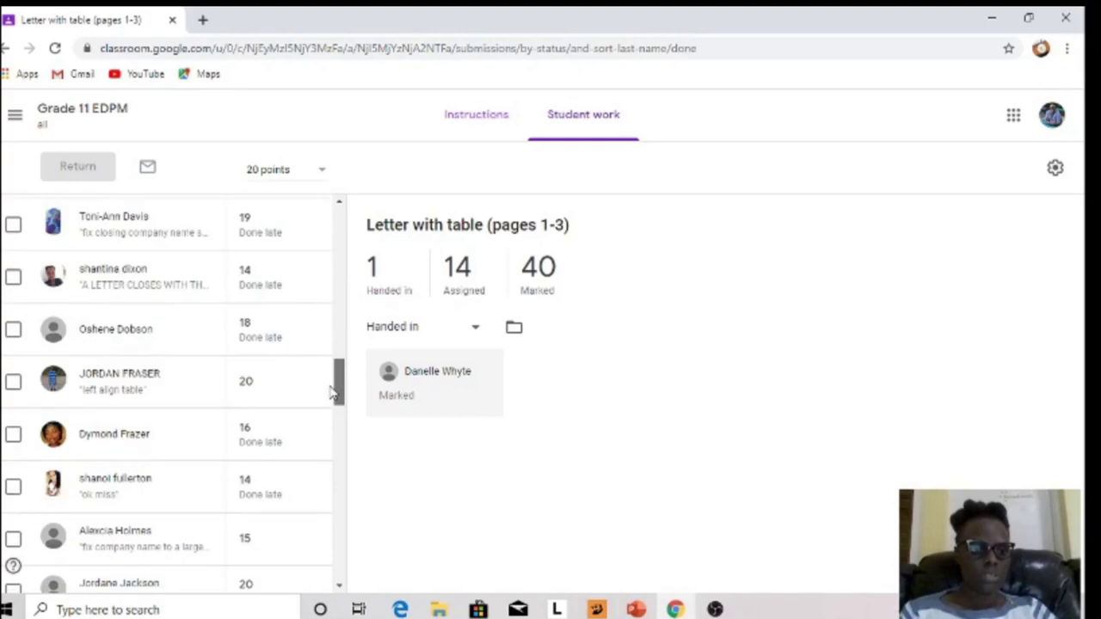
pyautogui.click(125, 272)
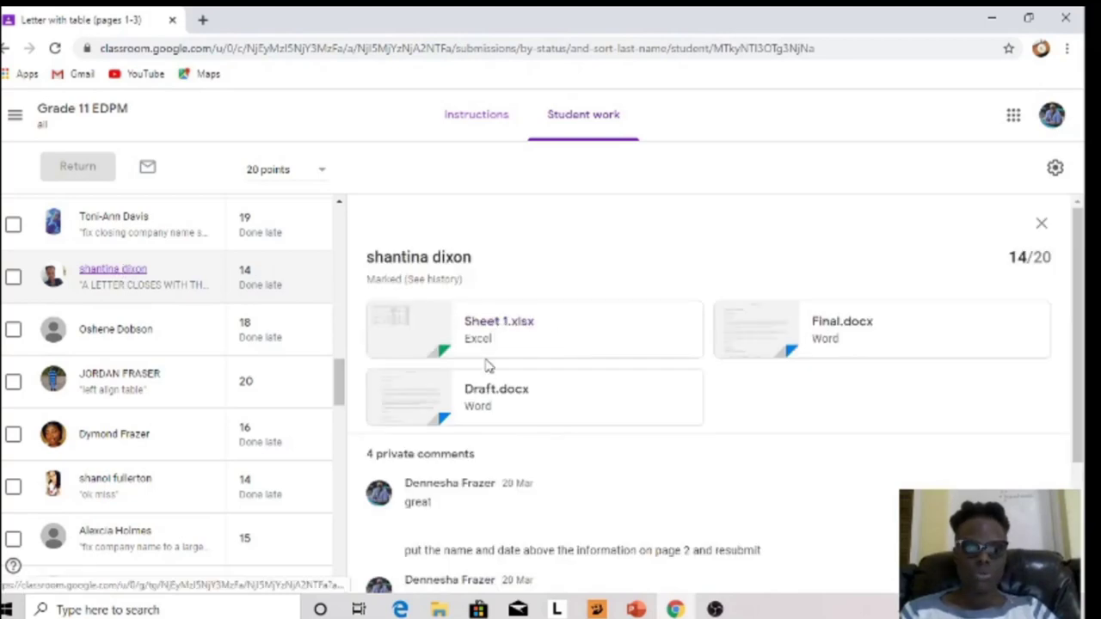
pyautogui.click(484, 394)
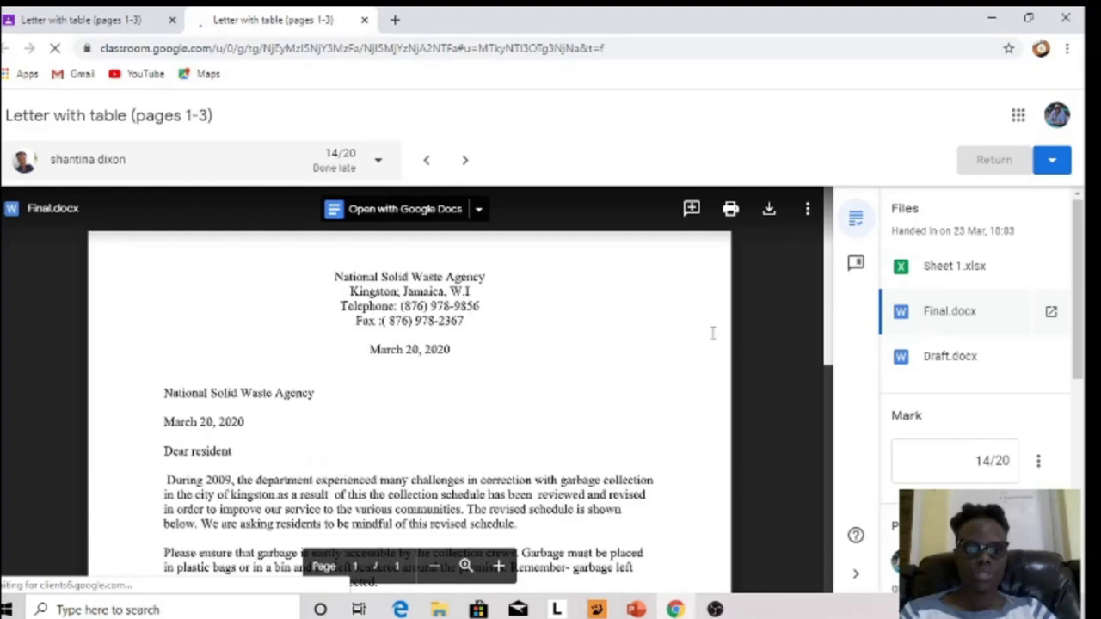
# - Add the comment "Logo is missing" to the word "Agency" in the letterhead of Final.docx
pyautogui.click(692, 212)
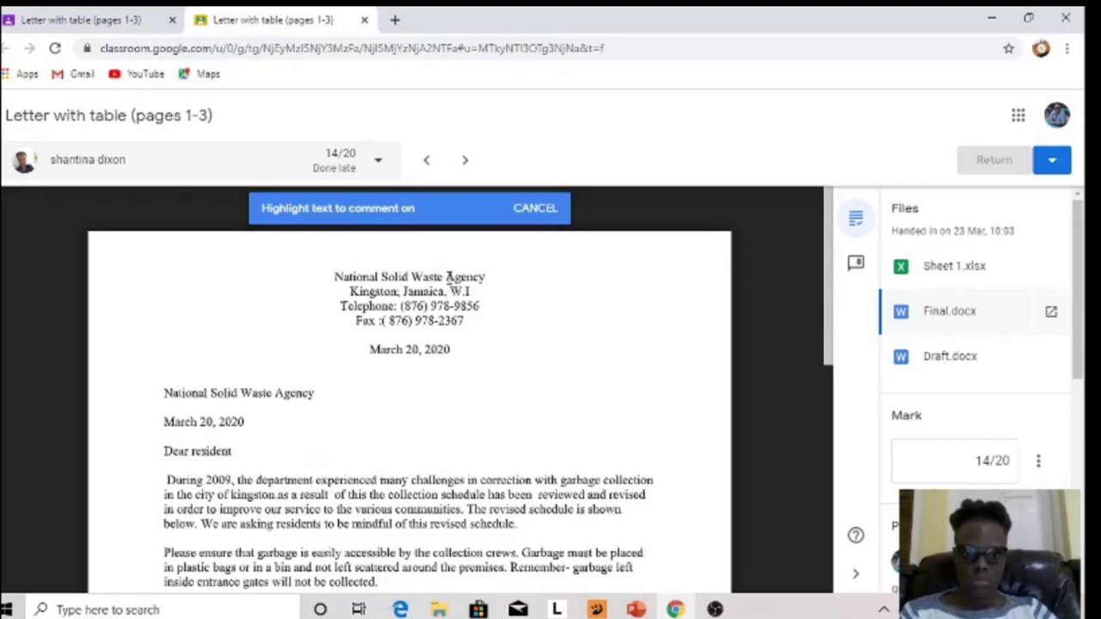
pyautogui.moveTo(447, 276); pyautogui.dragTo(482, 286)
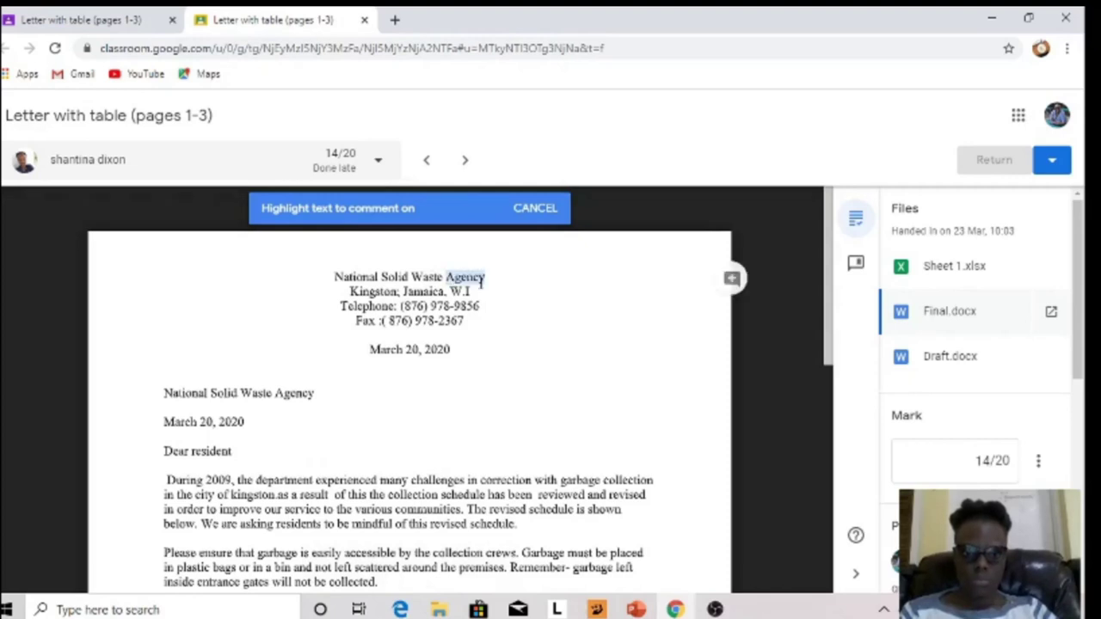
pyautogui.click(731, 282)
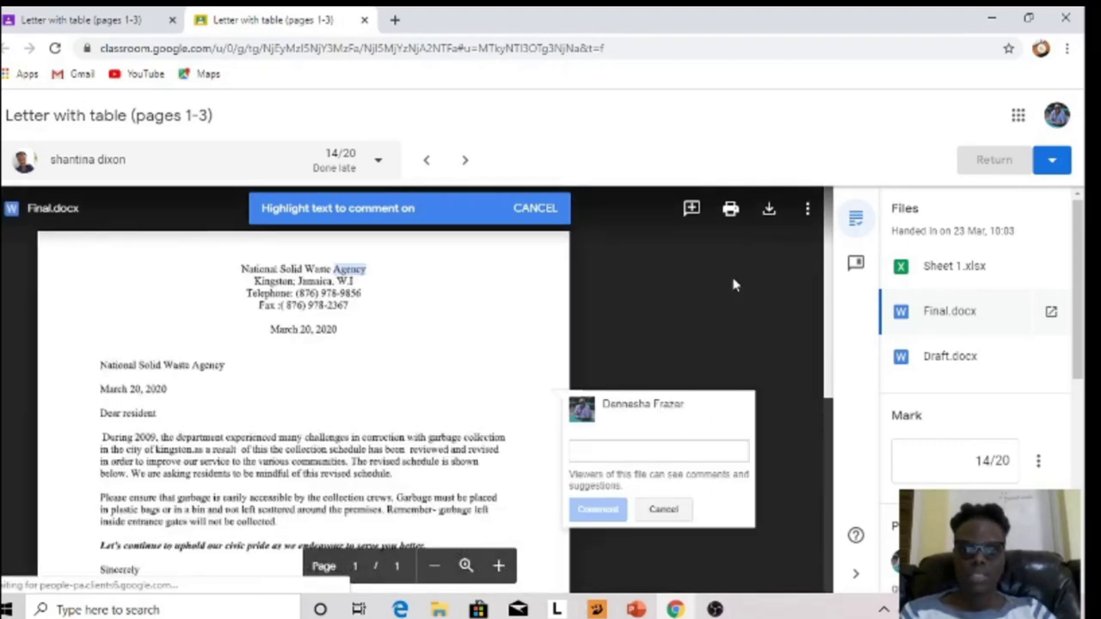
pyautogui.write('Log')
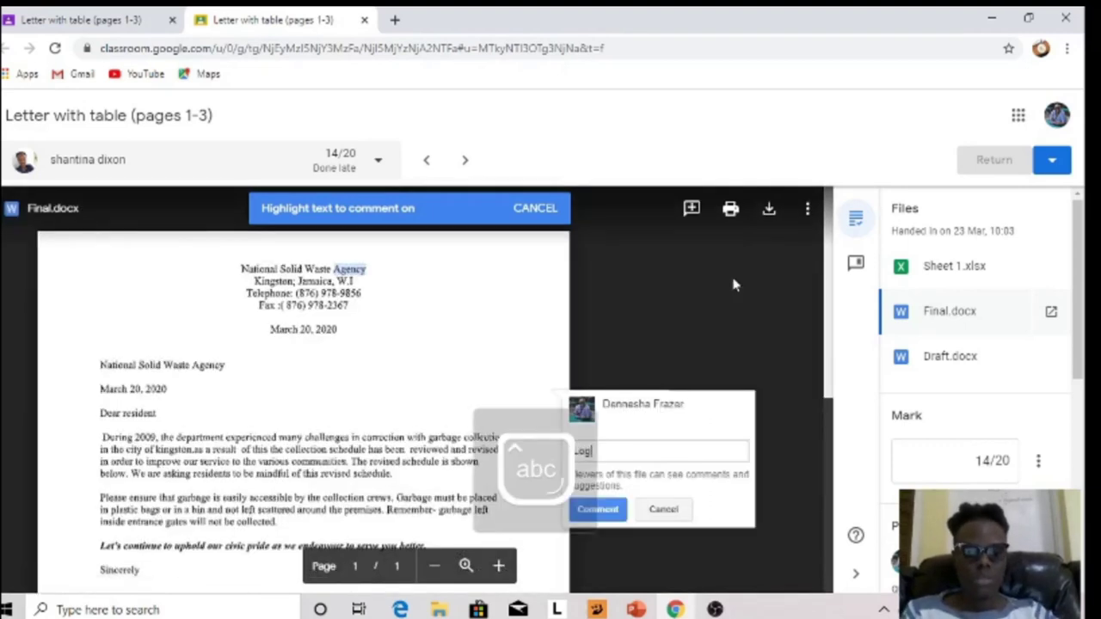
pyautogui.write('o is missing')
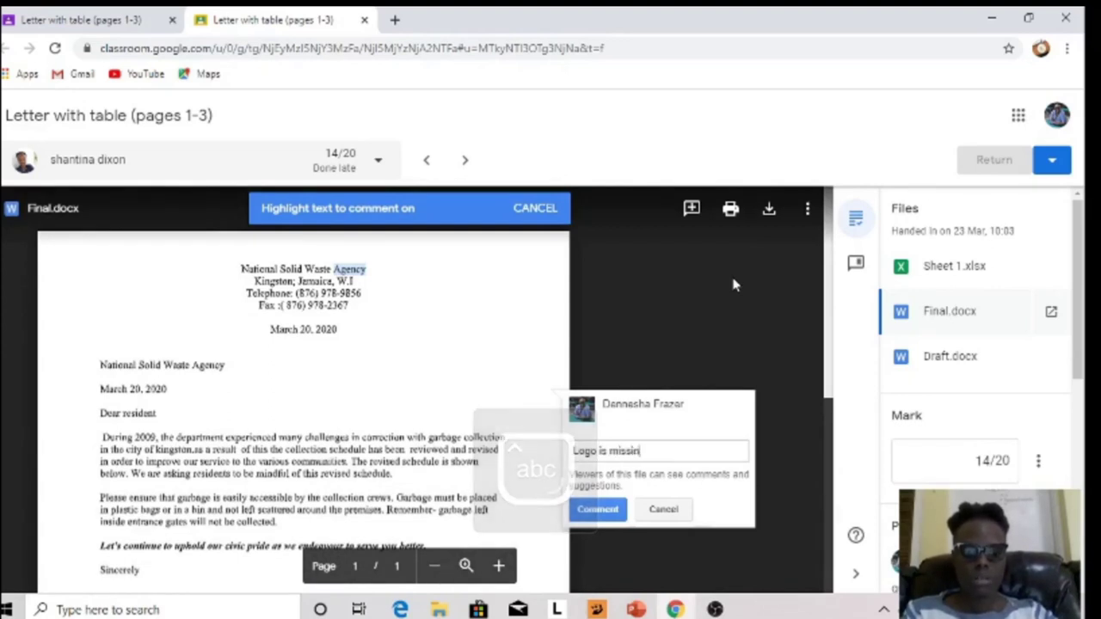
pyautogui.click(600, 510)
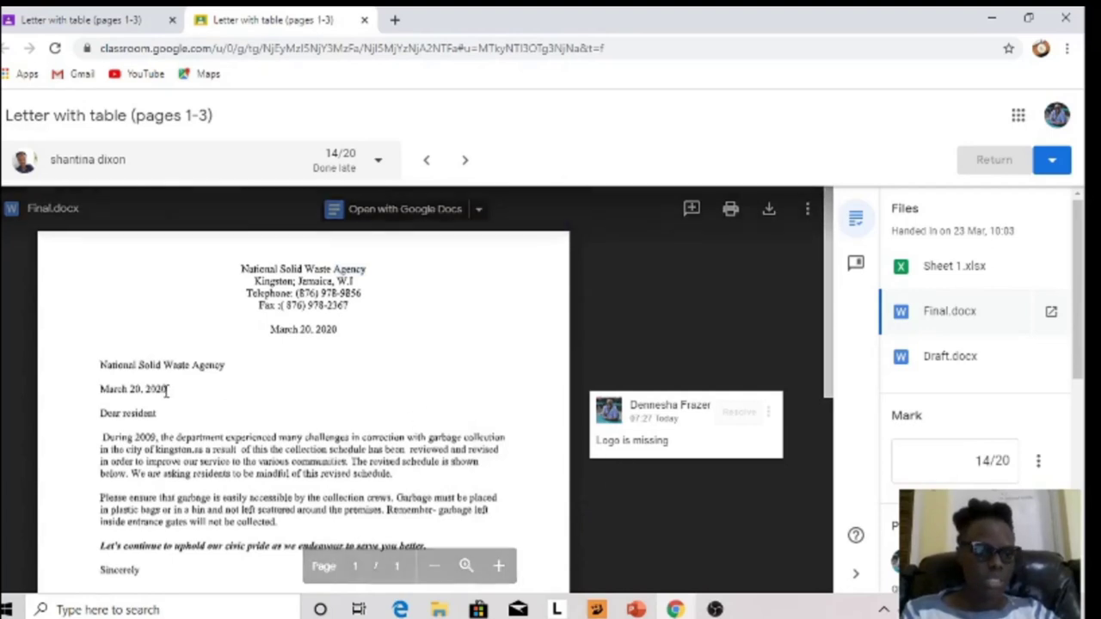
# - Add the comment "address is missing" to the "Dear resident" salutation in the letter
pyautogui.moveTo(158, 413); pyautogui.dragTo(119, 412)
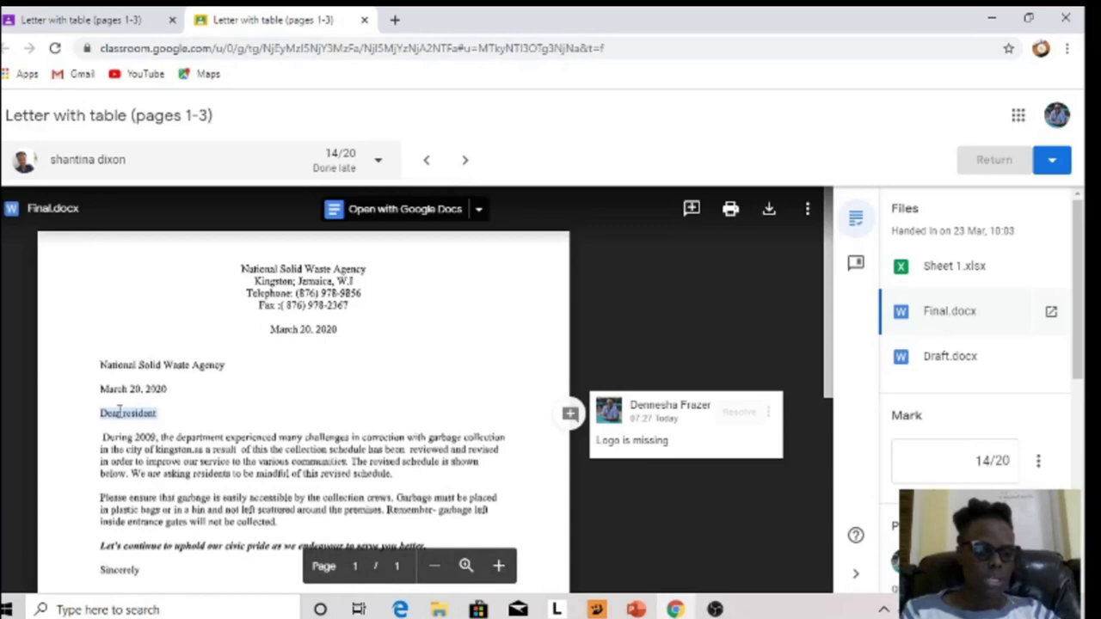
pyautogui.click(570, 417)
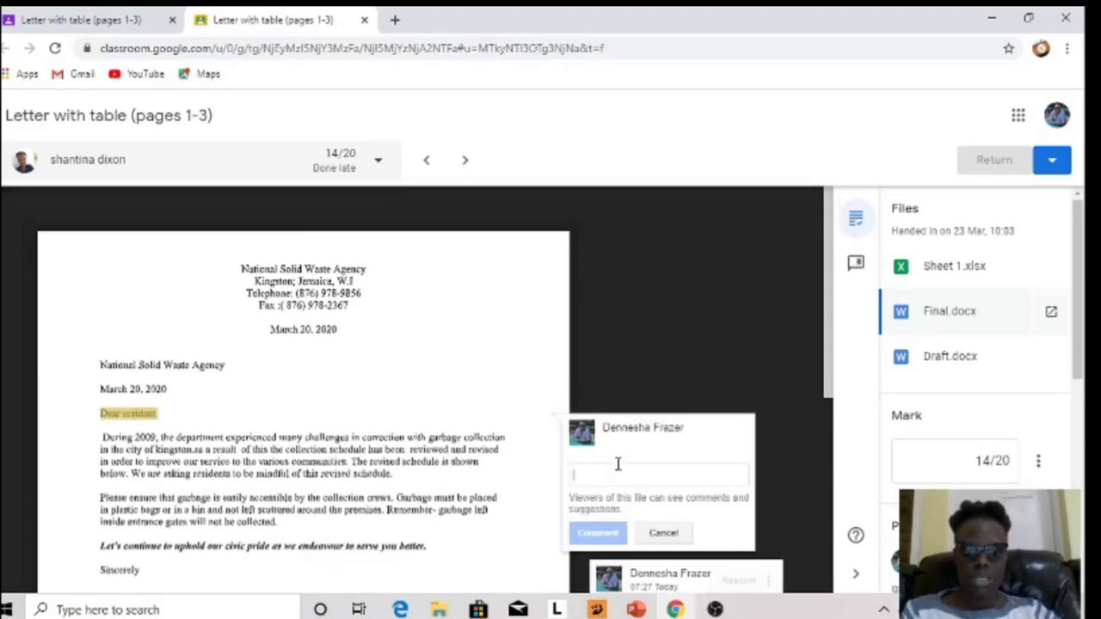
pyautogui.press('capslock')
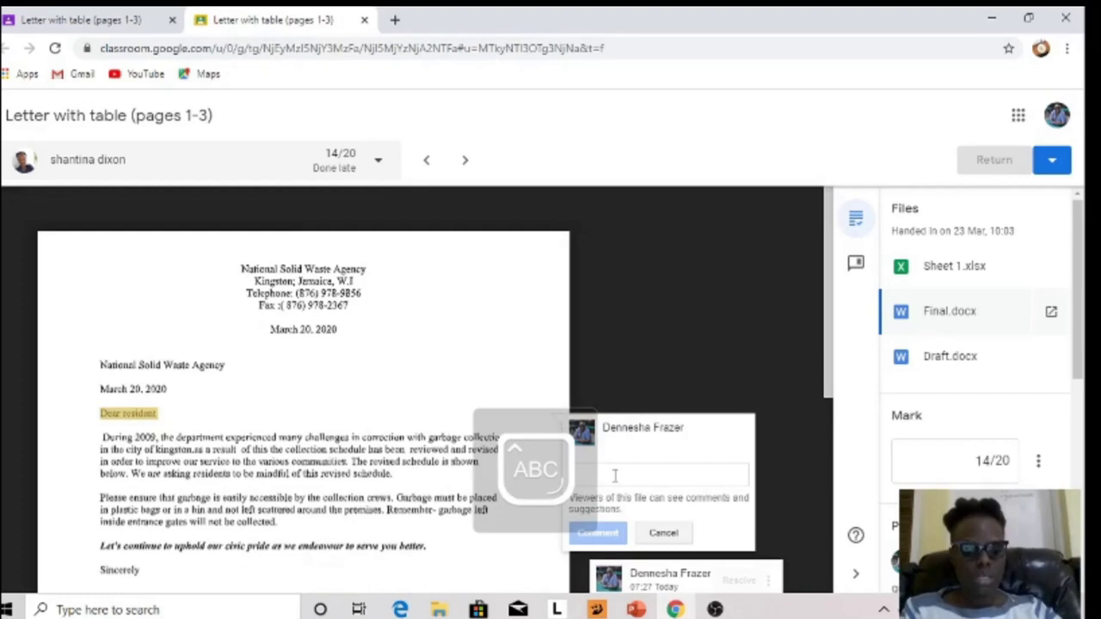
pyautogui.press('capslock')
pyautogui.write('nsi')
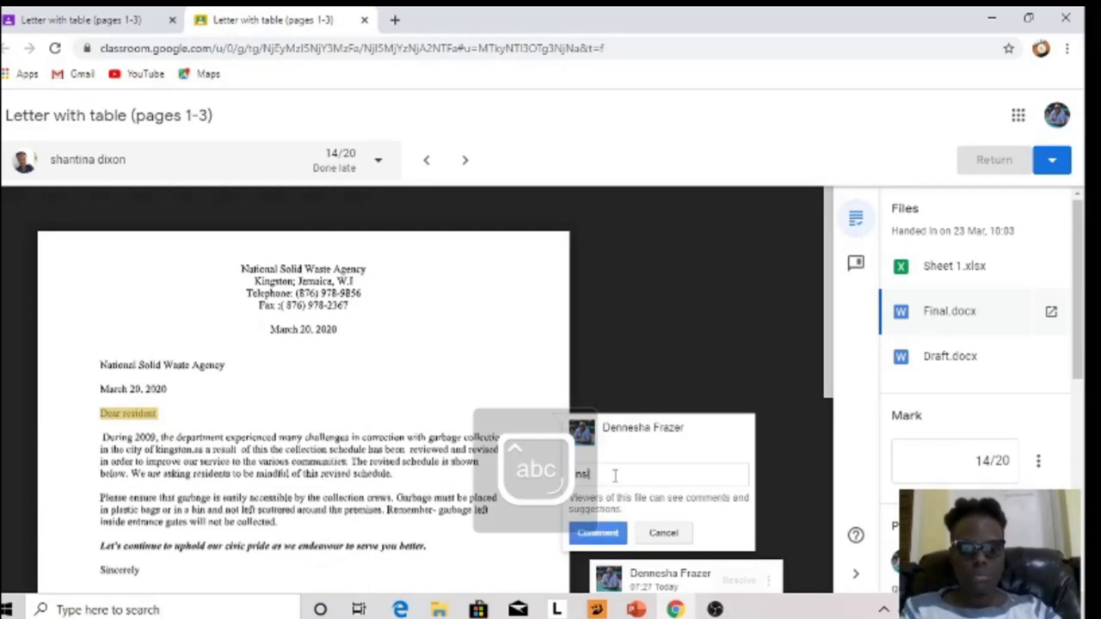
pyautogui.write('d')
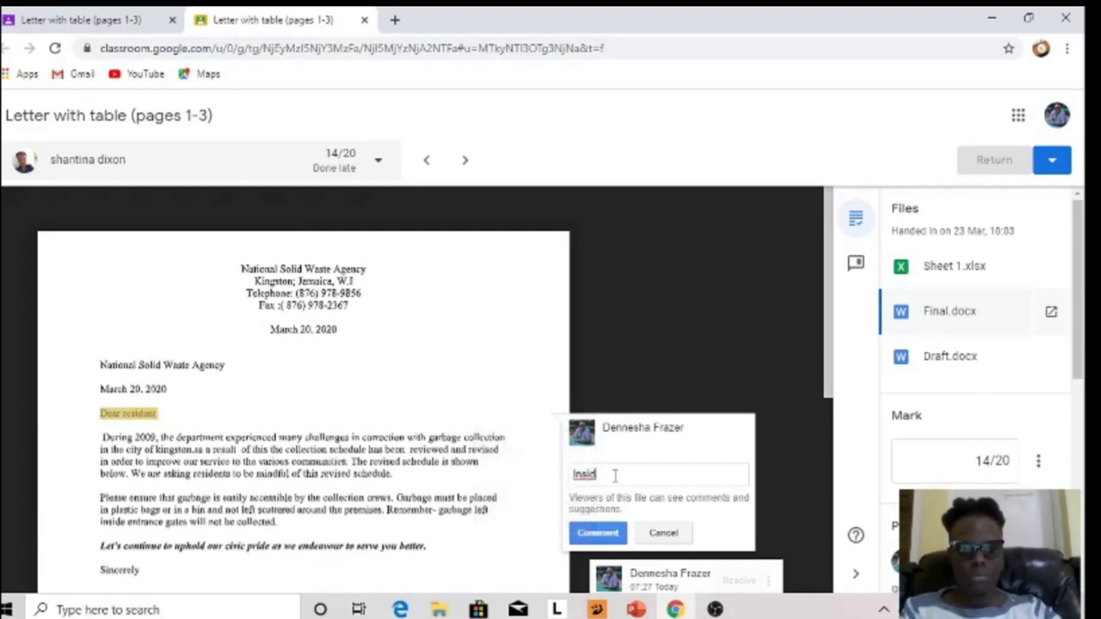
pyautogui.press('BackSpace')
pyautogui.press('BackSpace')
pyautogui.press('BackSpace')
pyautogui.press('BackSpace')
pyautogui.write('ad')
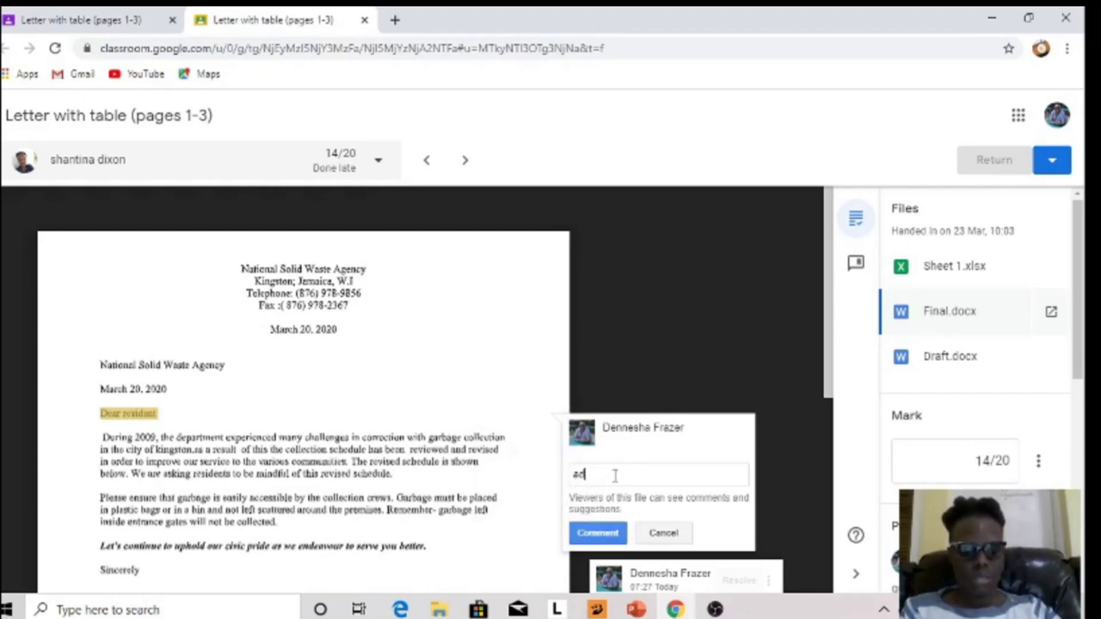
pyautogui.write('dress is missing')
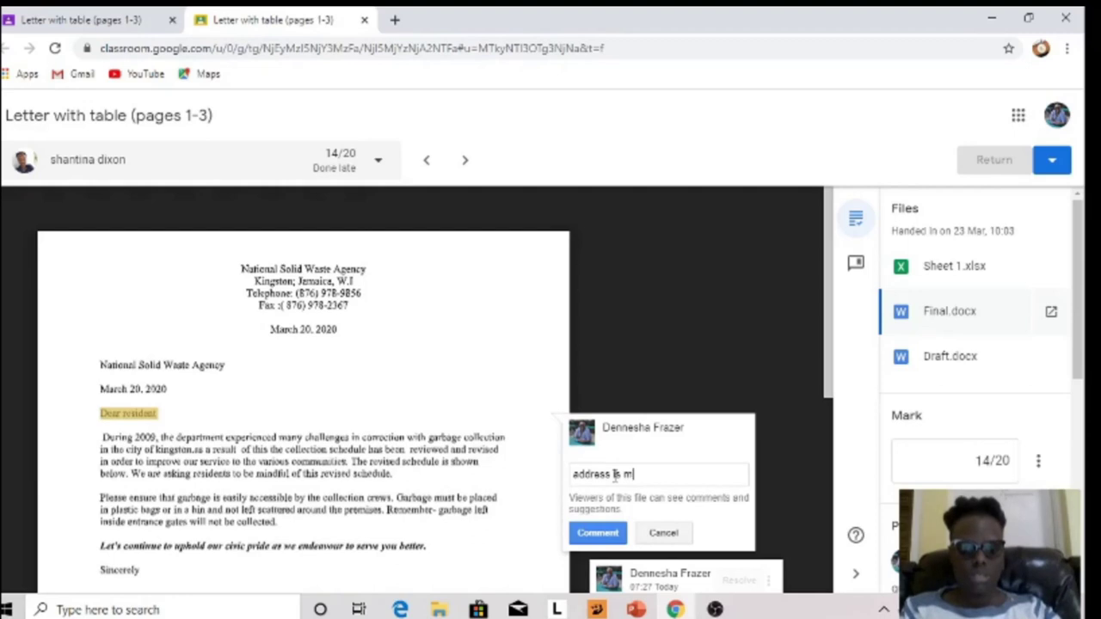
pyautogui.click(604, 533)
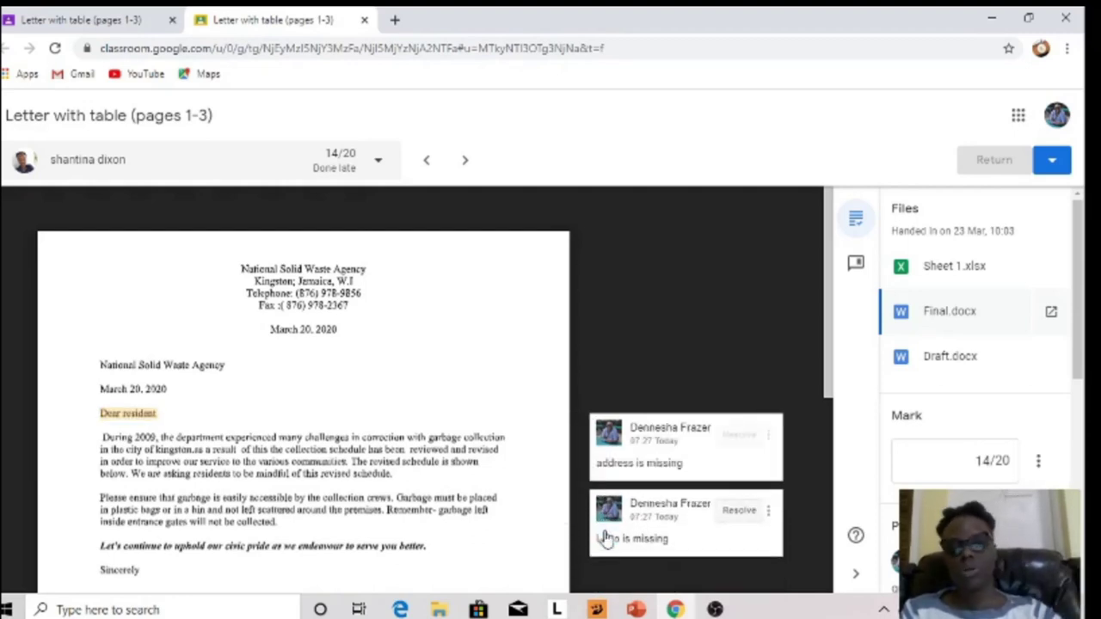
# - Set the student's mark to 15 out of 20 and return the work with the updated mark
pyautogui.moveTo(828, 356); pyautogui.dragTo(798, 557)
pyautogui.scroll(4, 795, 575)
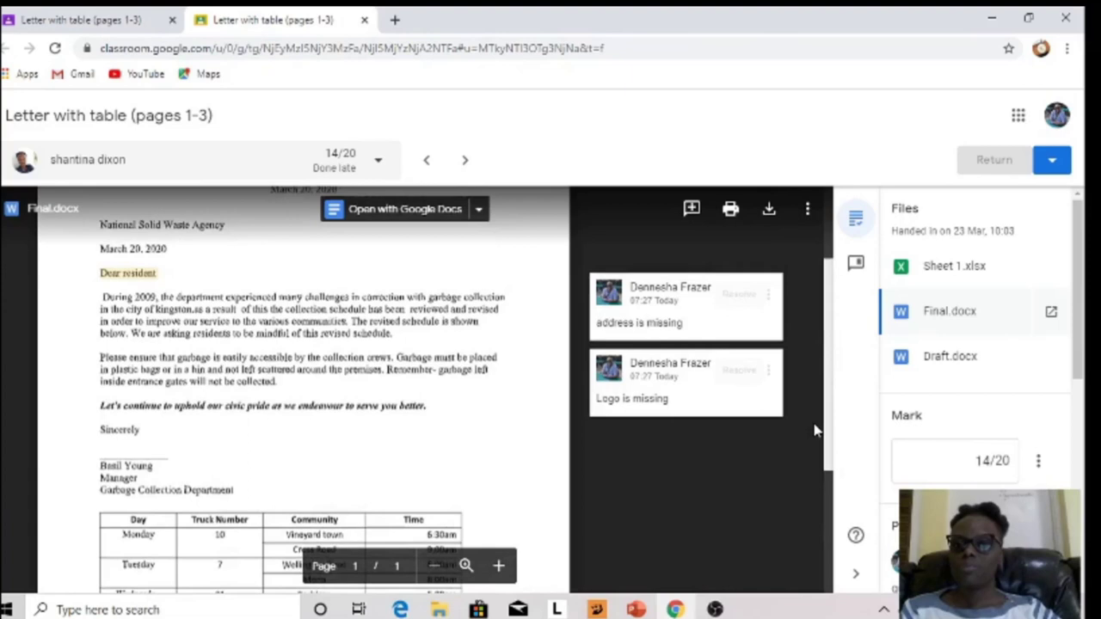
pyautogui.click(969, 457)
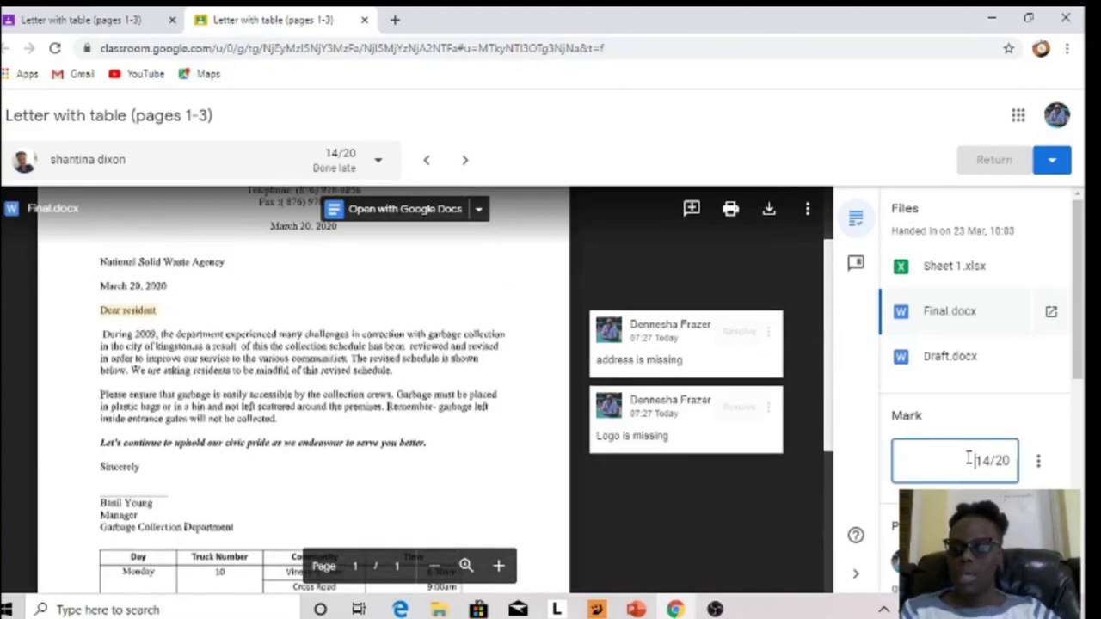
pyautogui.moveTo(1069, 381)
pyautogui.mouseDown()
pyautogui.moveTo(1067, 572)
pyautogui.moveTo(1081, 373)
pyautogui.mouseUp()
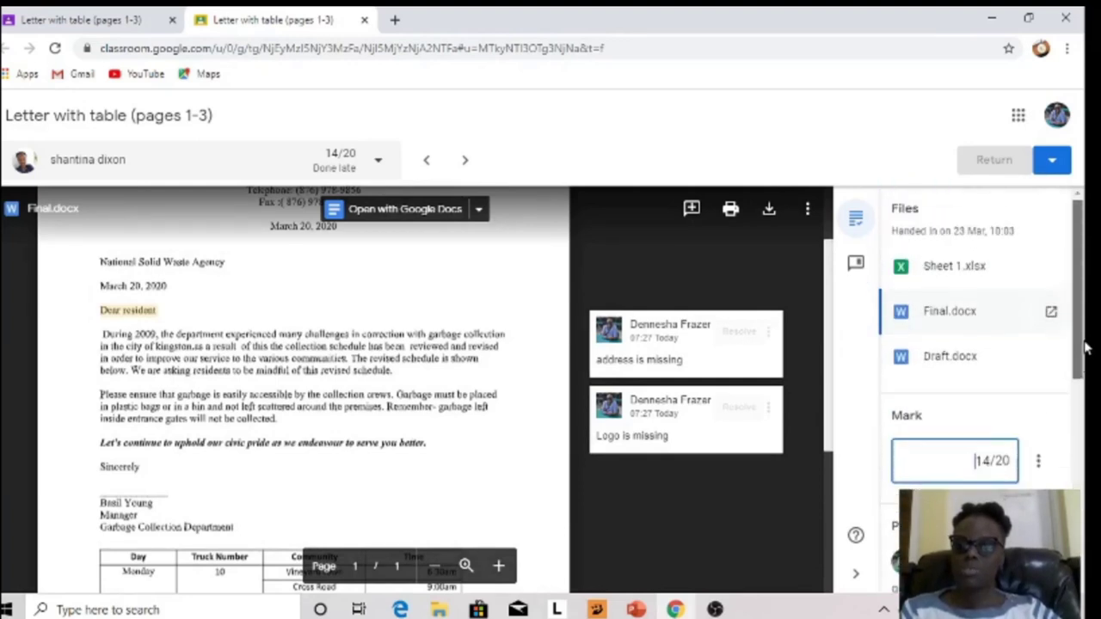
pyautogui.click(989, 462)
pyautogui.press('Delete')
pyautogui.press('Delete')
pyautogui.write('1')
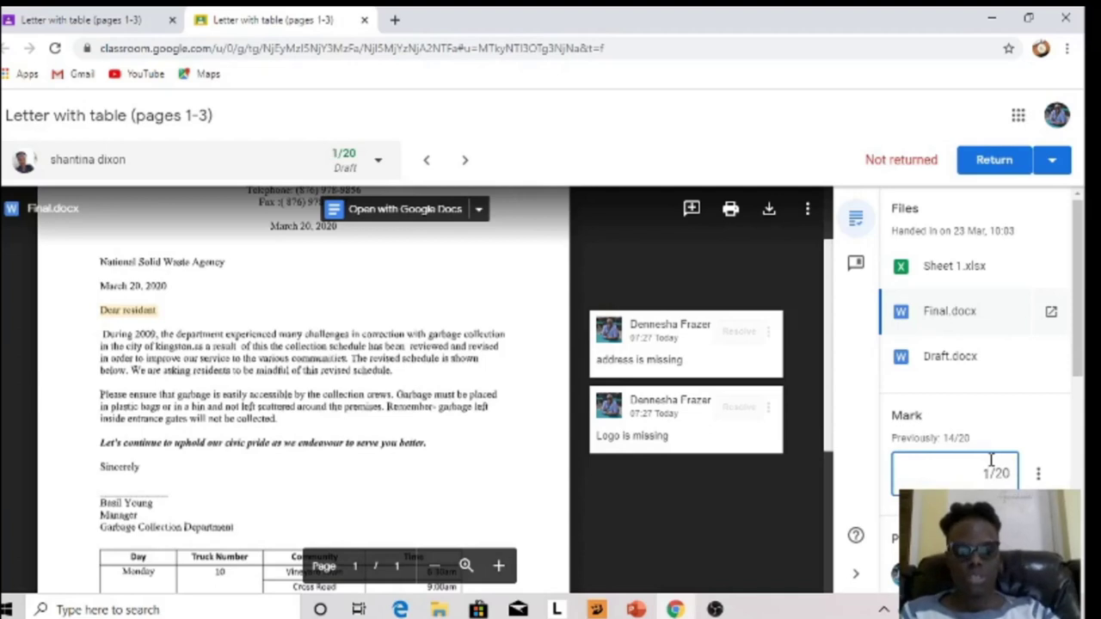
pyautogui.write('5')
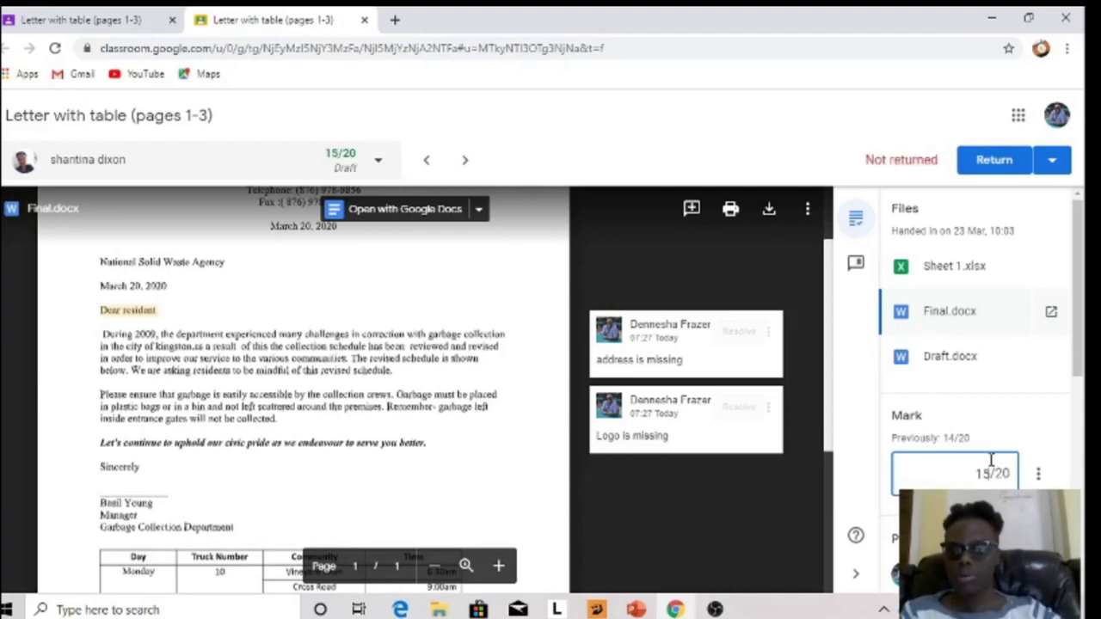
pyautogui.click(1025, 428)
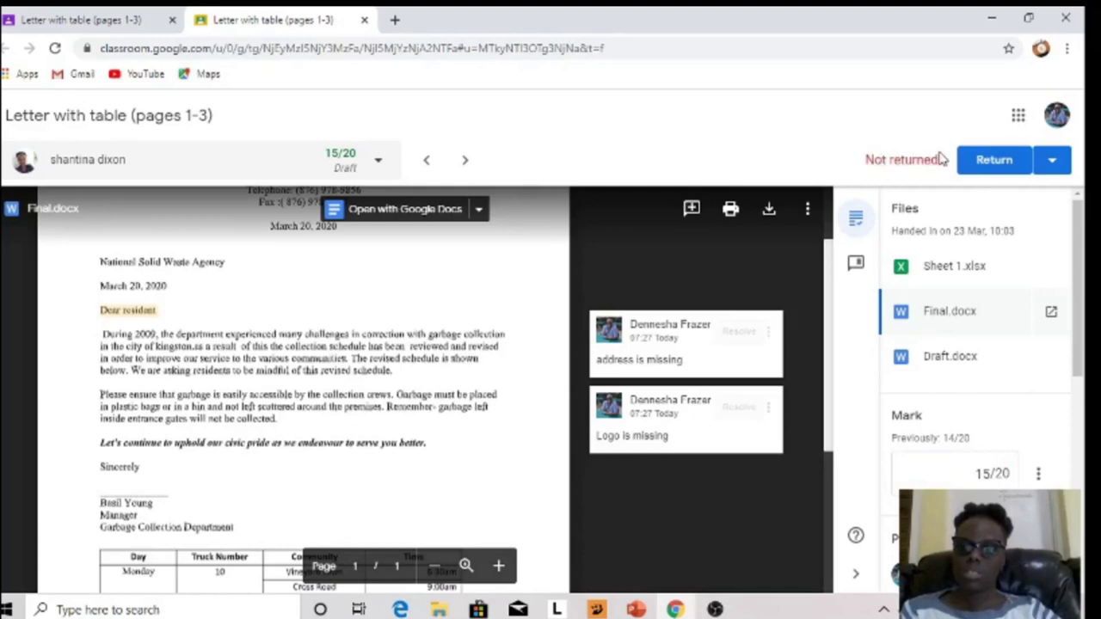
pyautogui.click(989, 163)
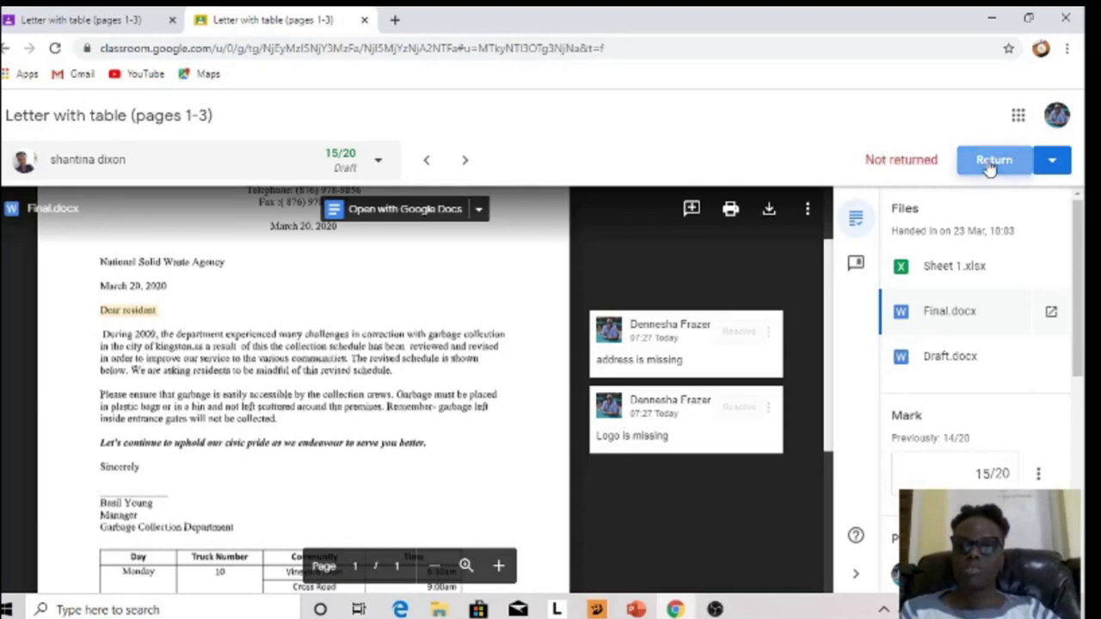
pyautogui.click(660, 403)
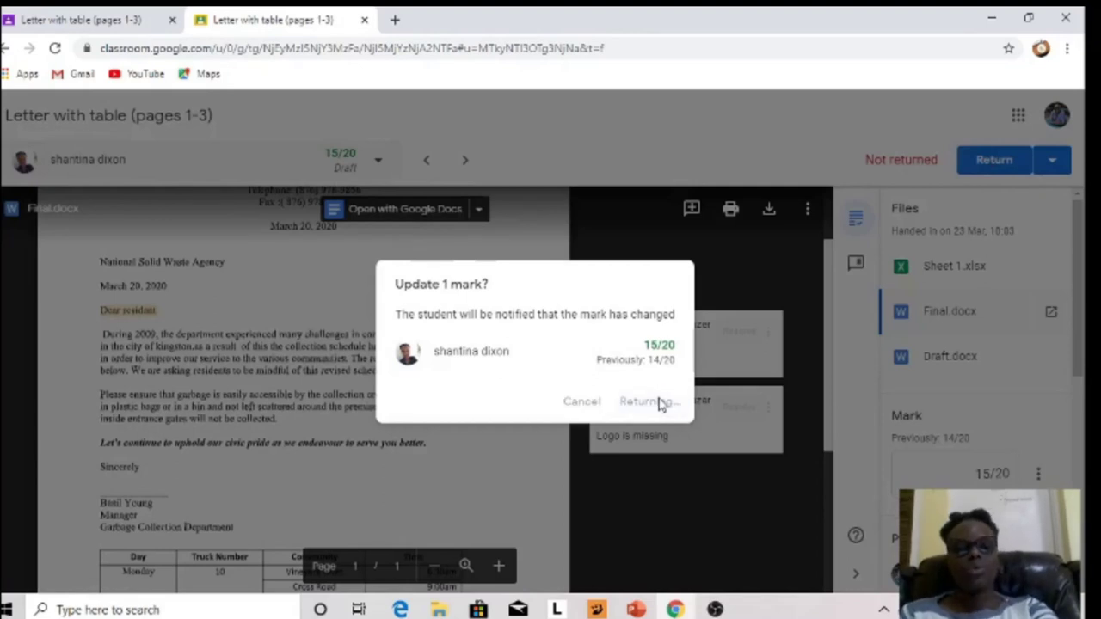